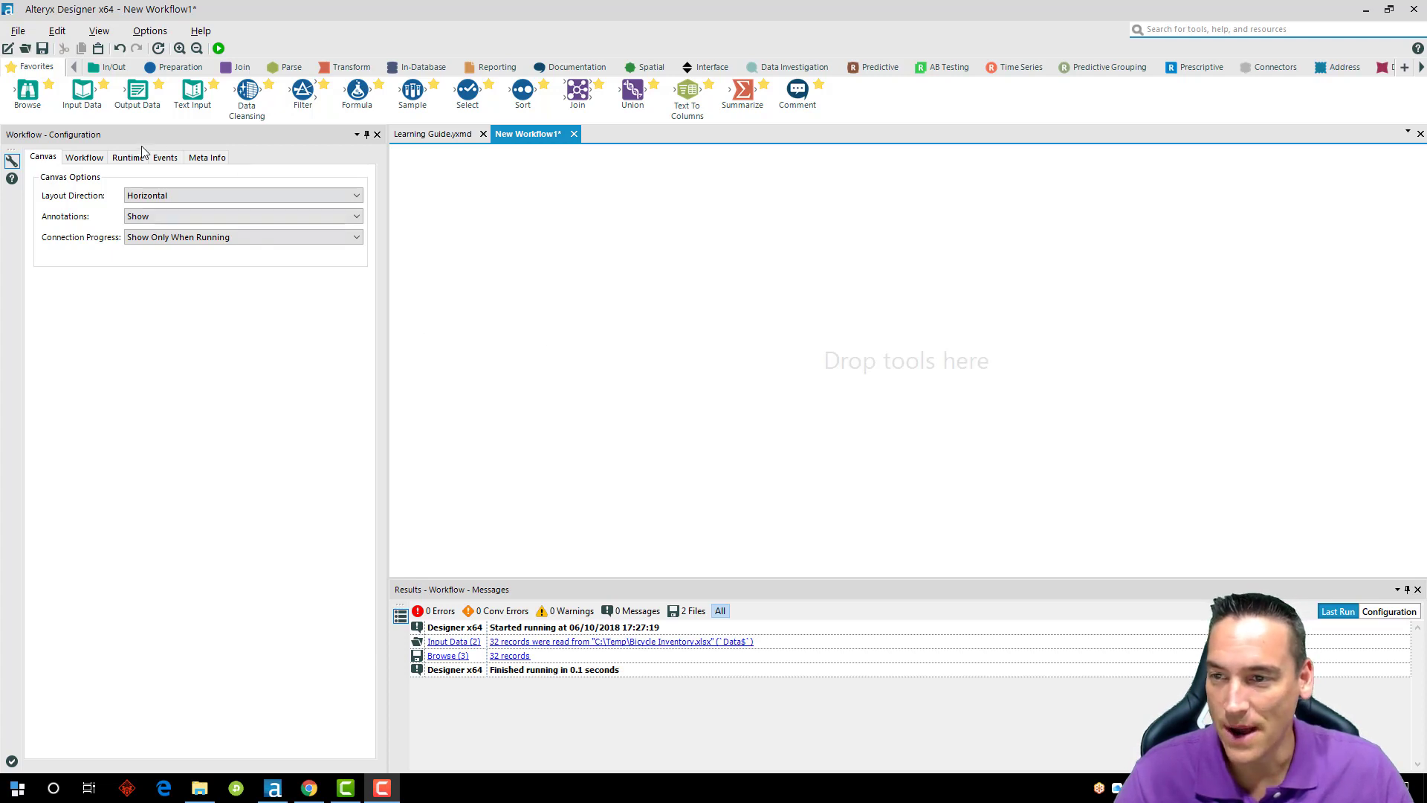
Add an Input Data tool that reads the Data sheet of C:\Temp\Bicycle Inventory.xlsx.
click(95, 102)
drag(95, 101, 536, 226)
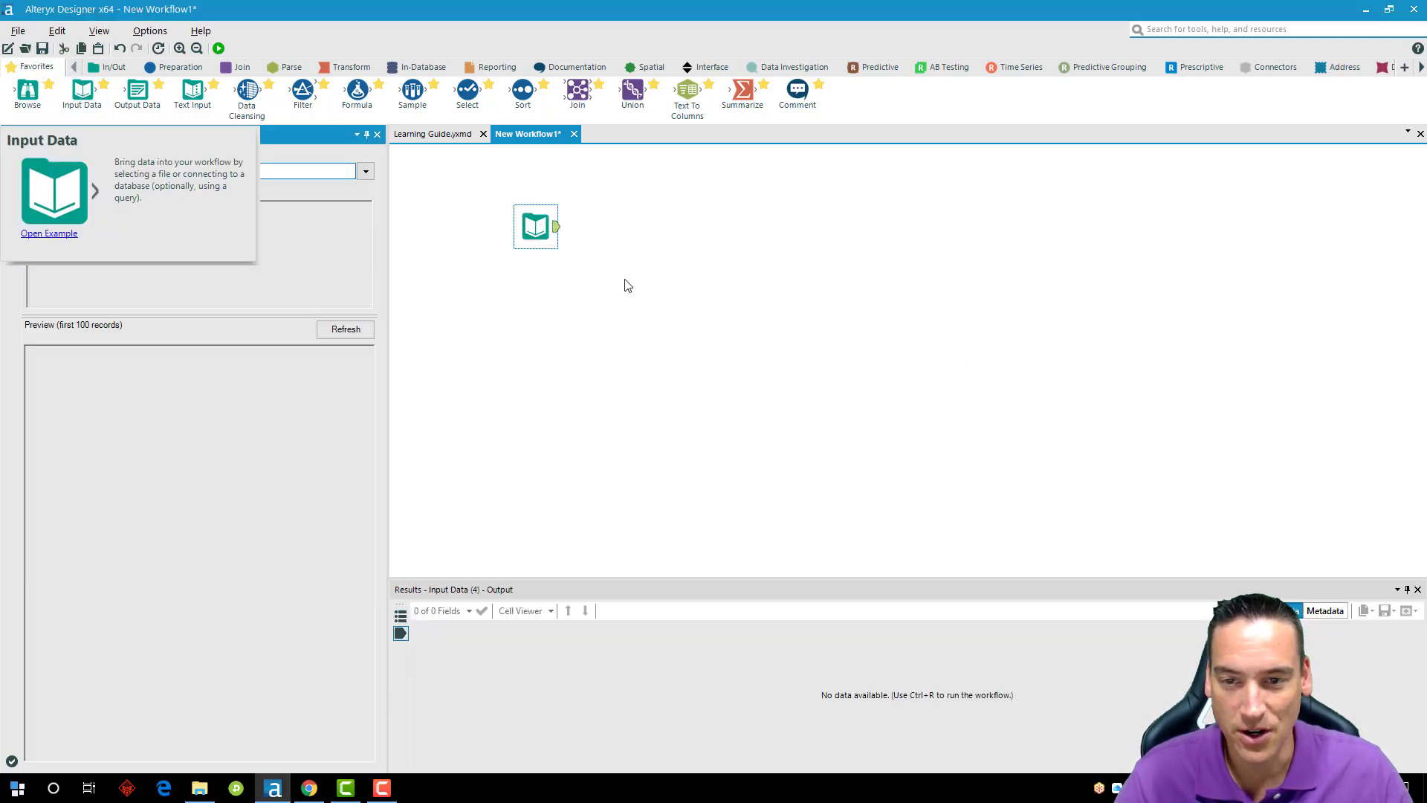
click(365, 172)
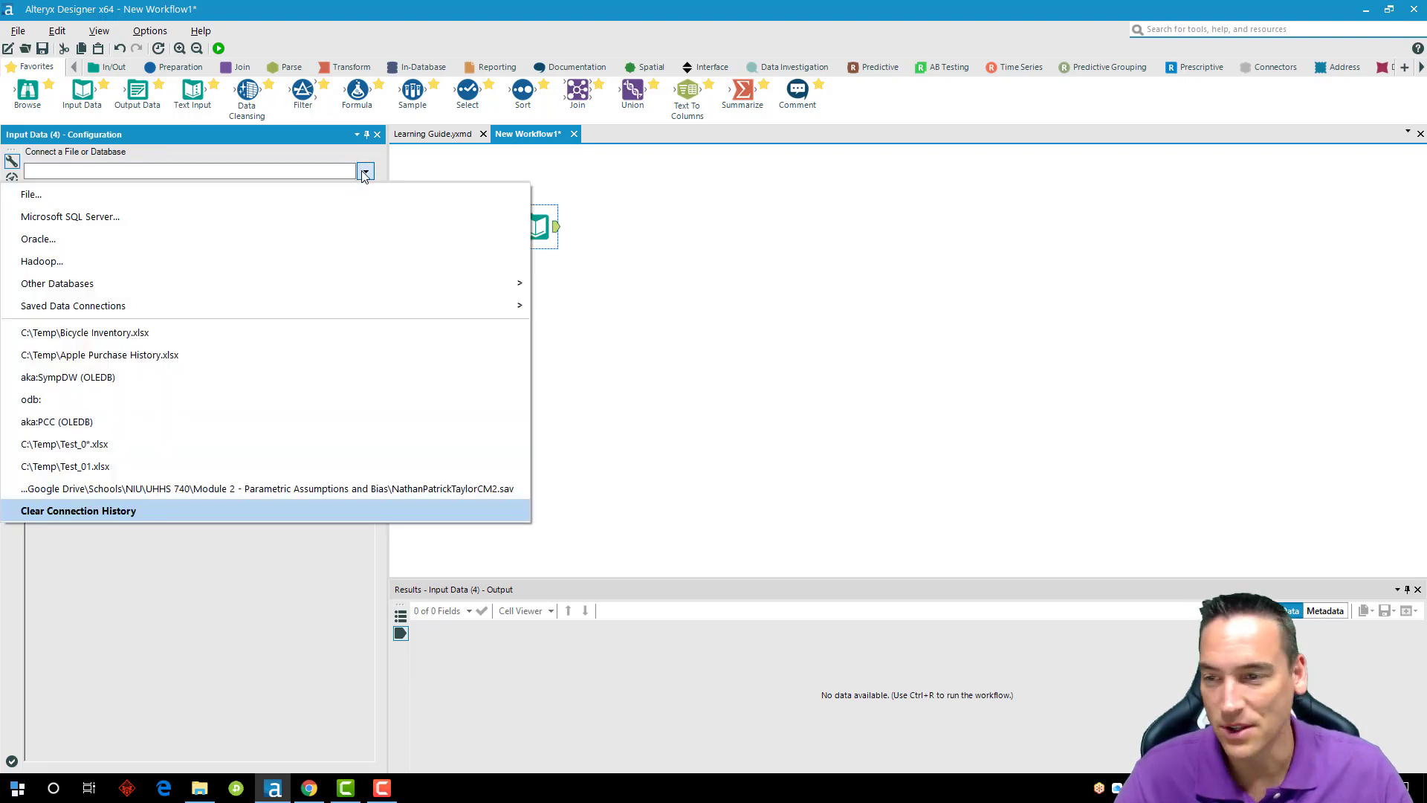
click(364, 199)
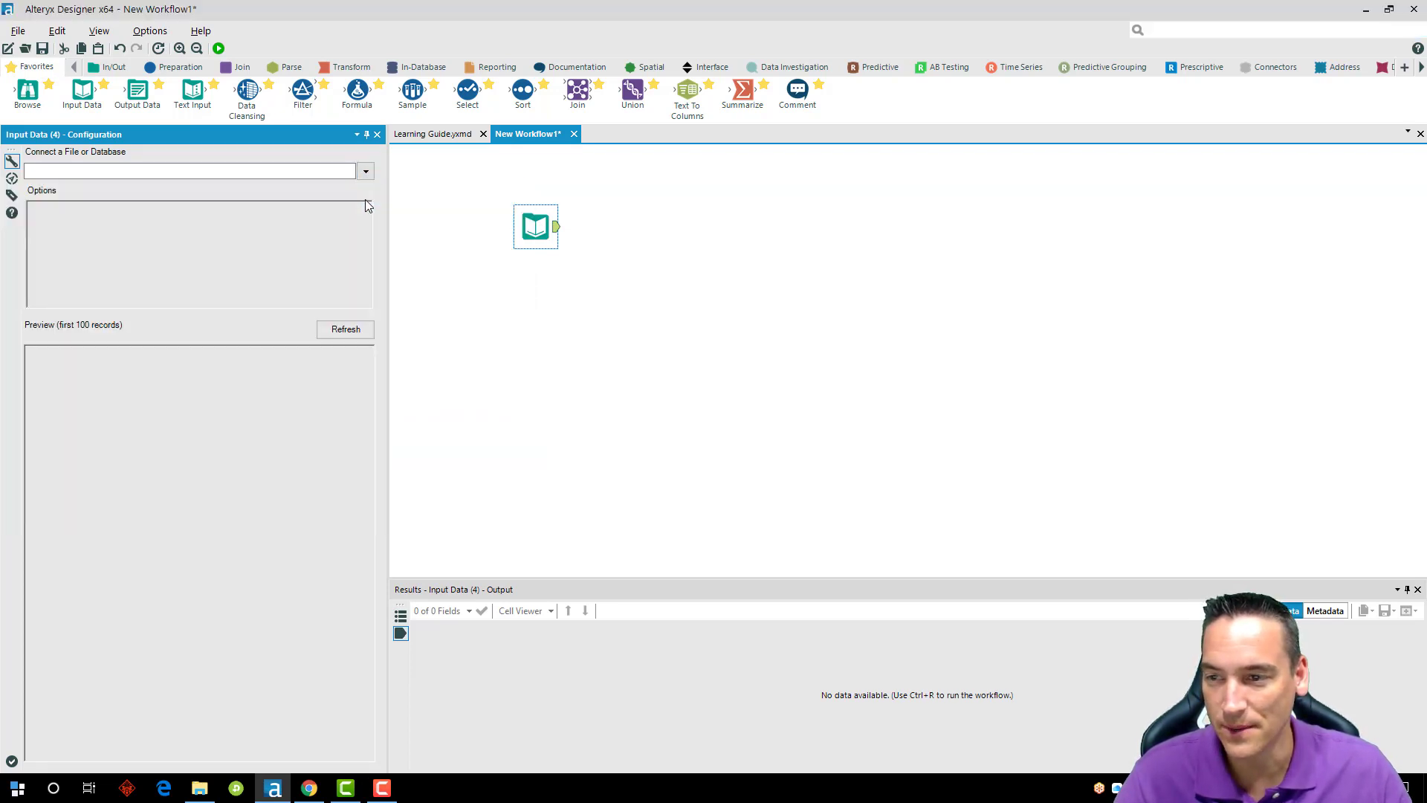
click(654, 259)
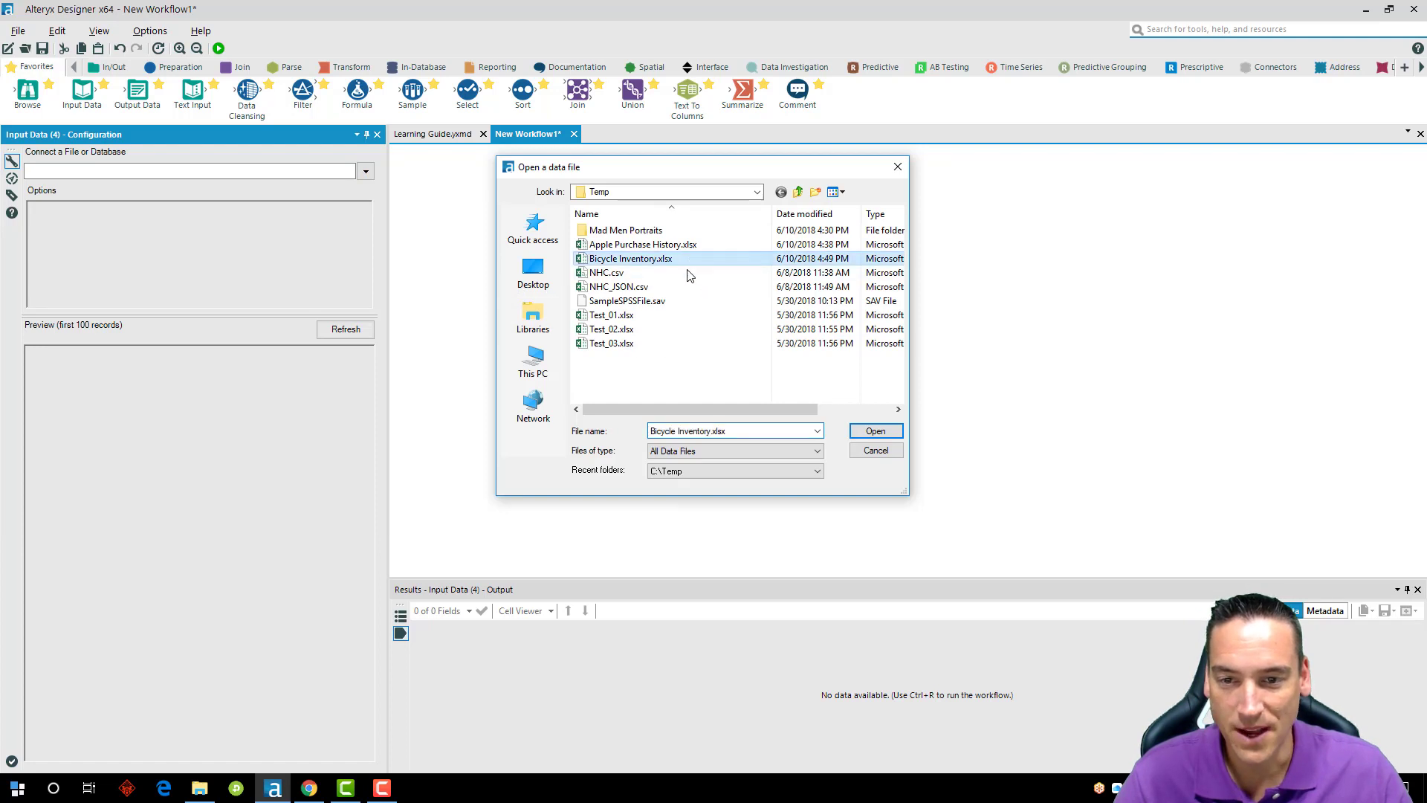
click(871, 431)
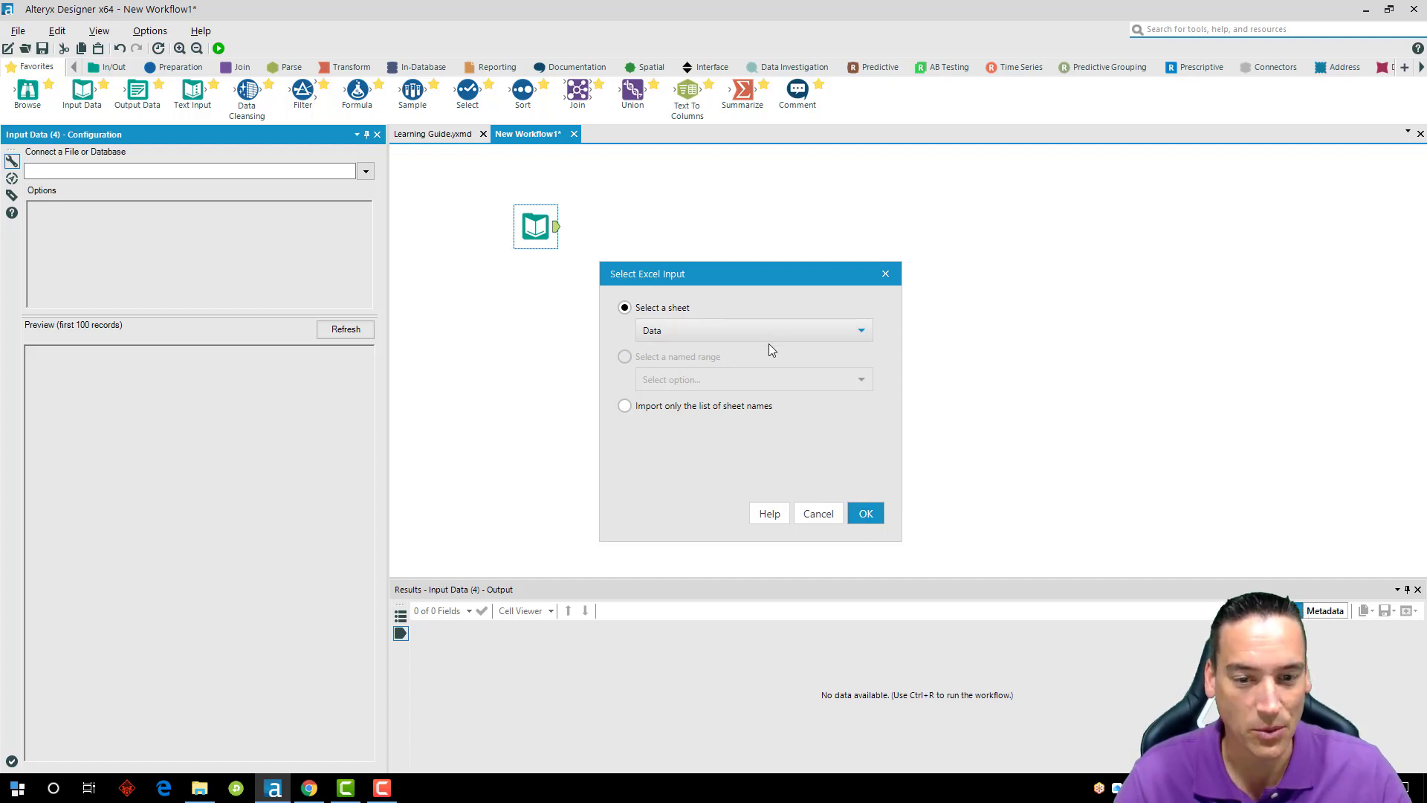
click(866, 514)
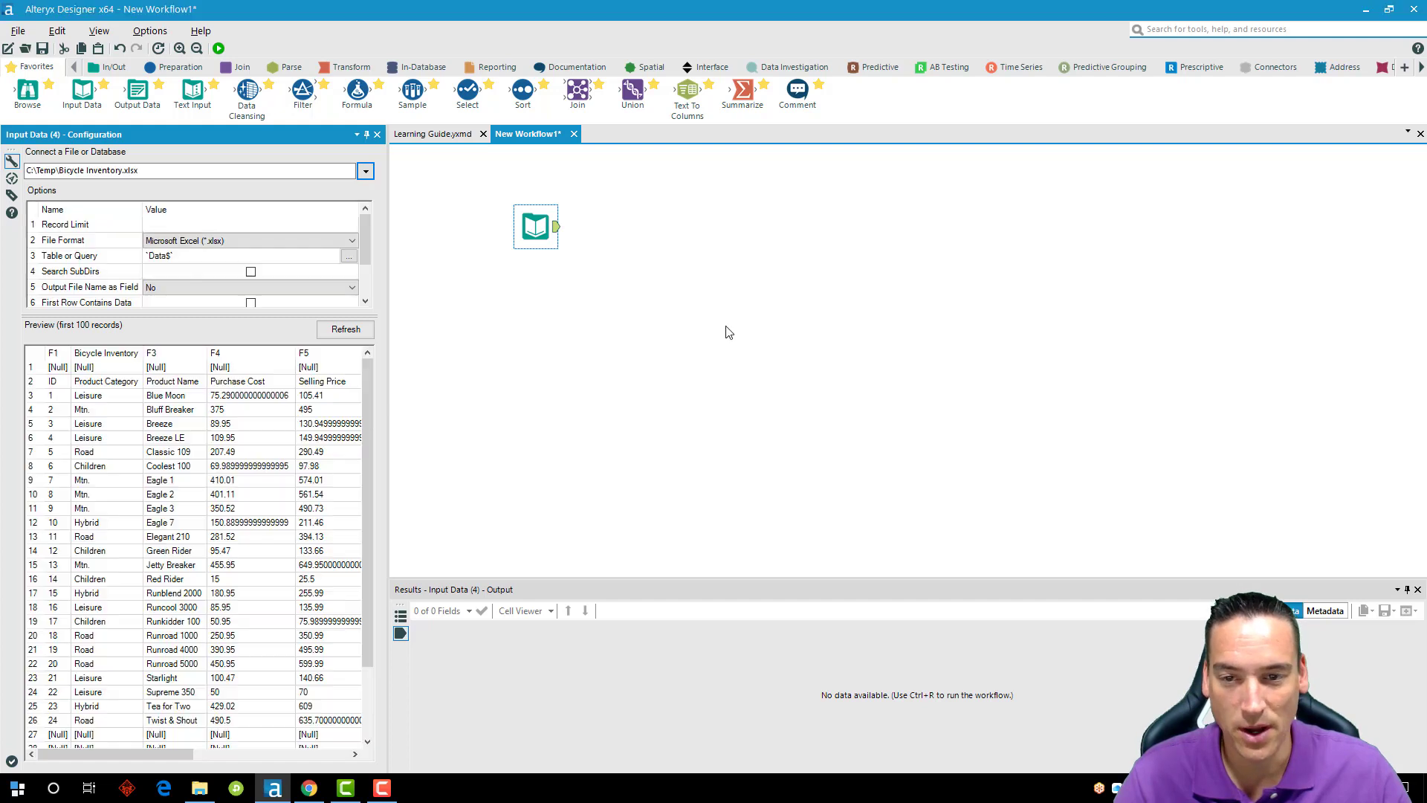
Attach a Browse tool to the Input Data and run the workflow.
drag(527, 226, 492, 209)
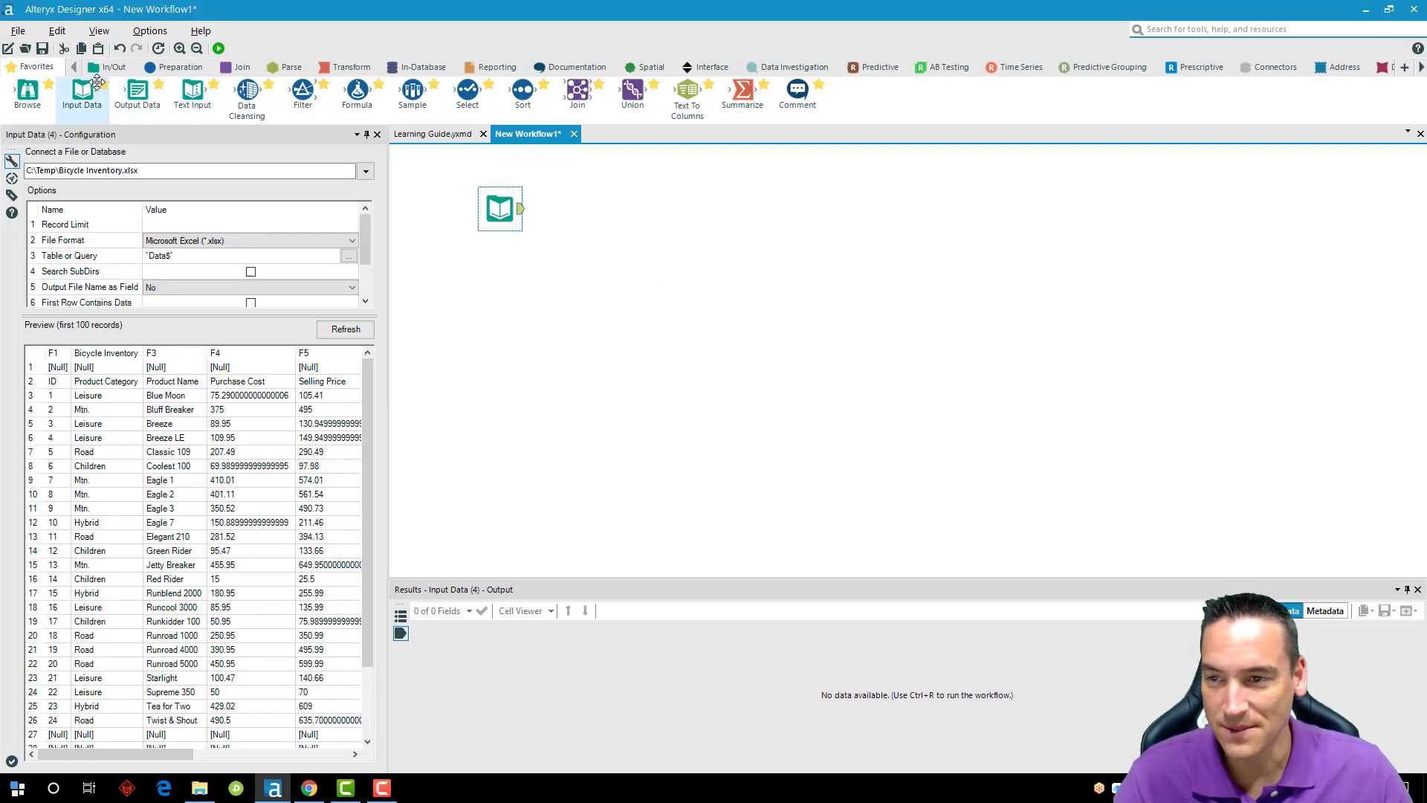
drag(17, 96, 599, 294)
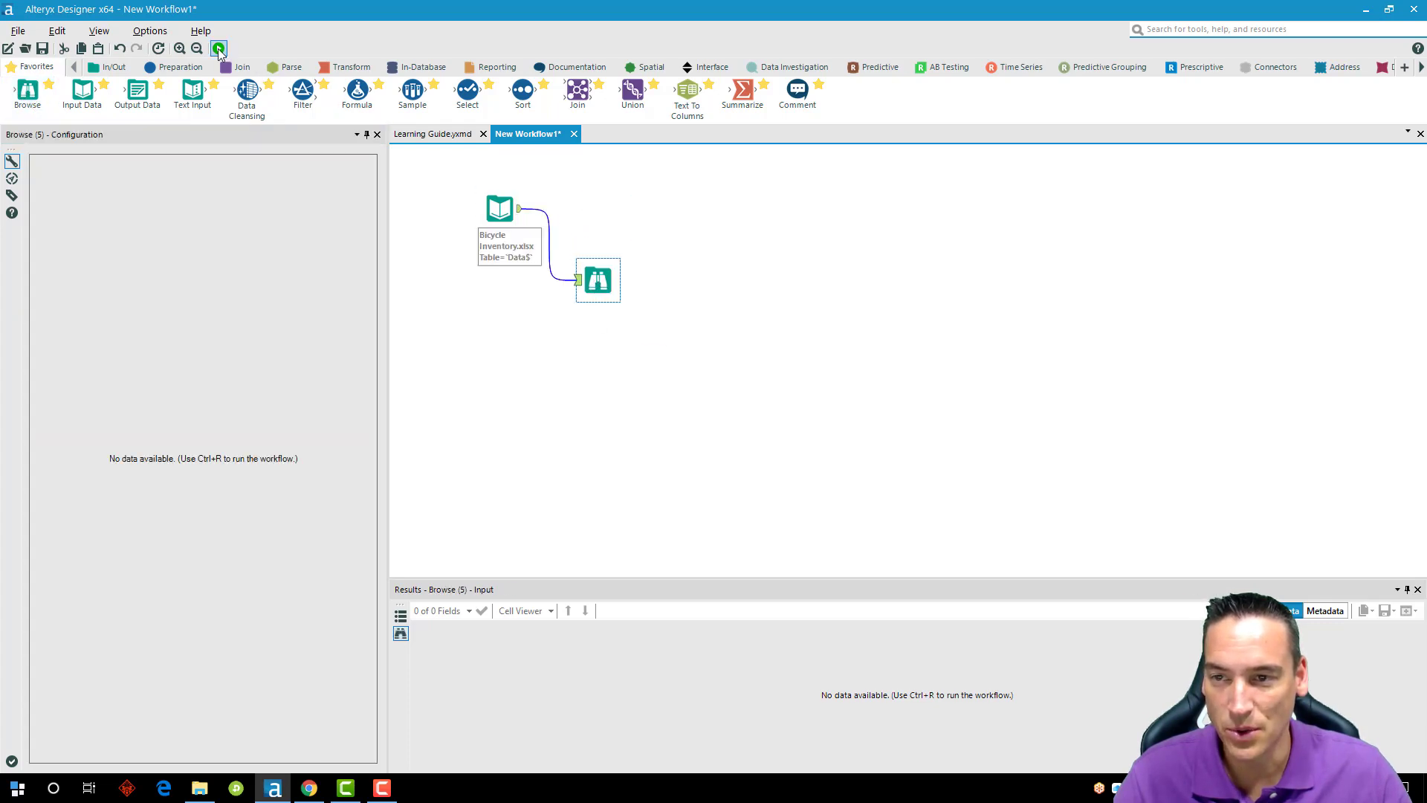
click(219, 48)
click(1075, 309)
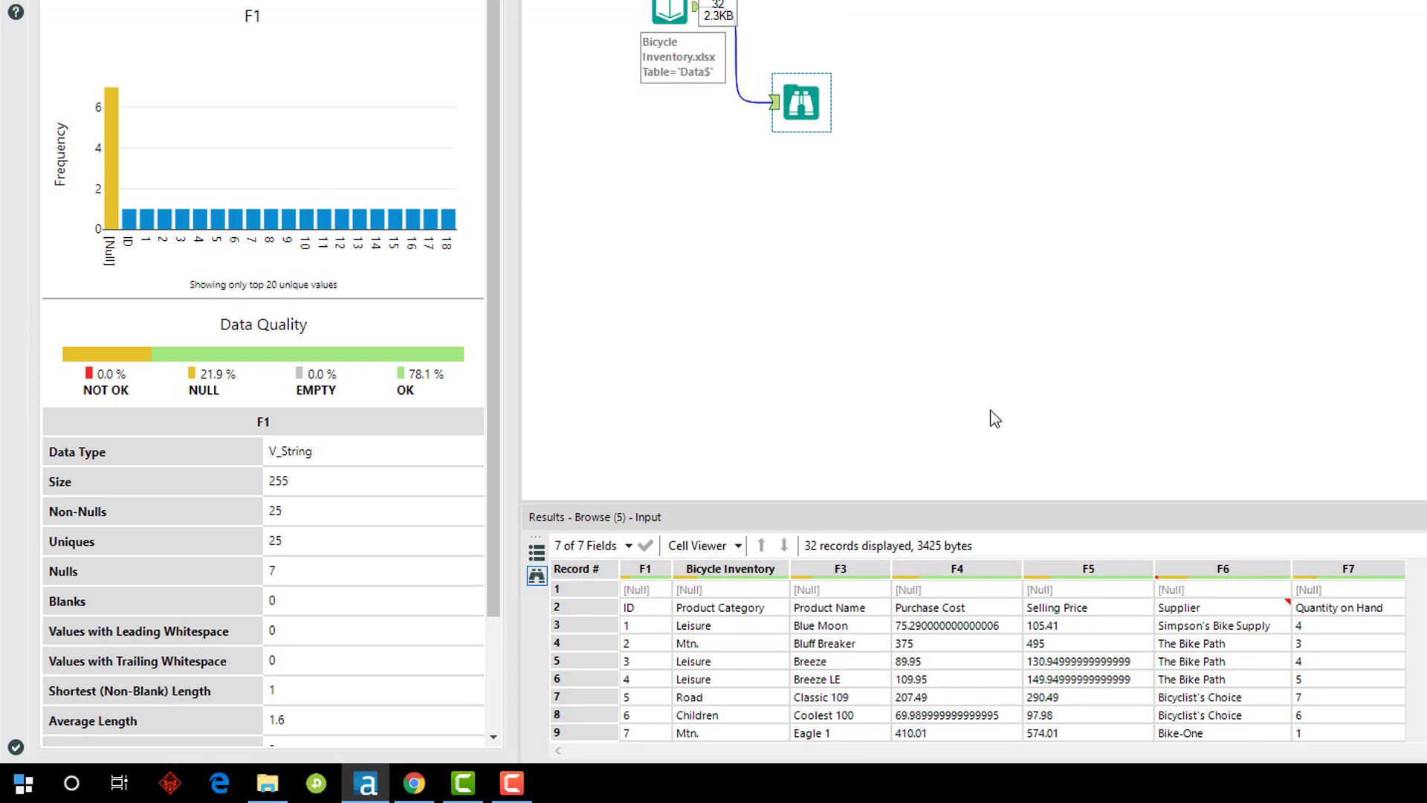
Inspect the 32-record results, noting the real headers sit in a data row.
click(588, 585)
click(588, 608)
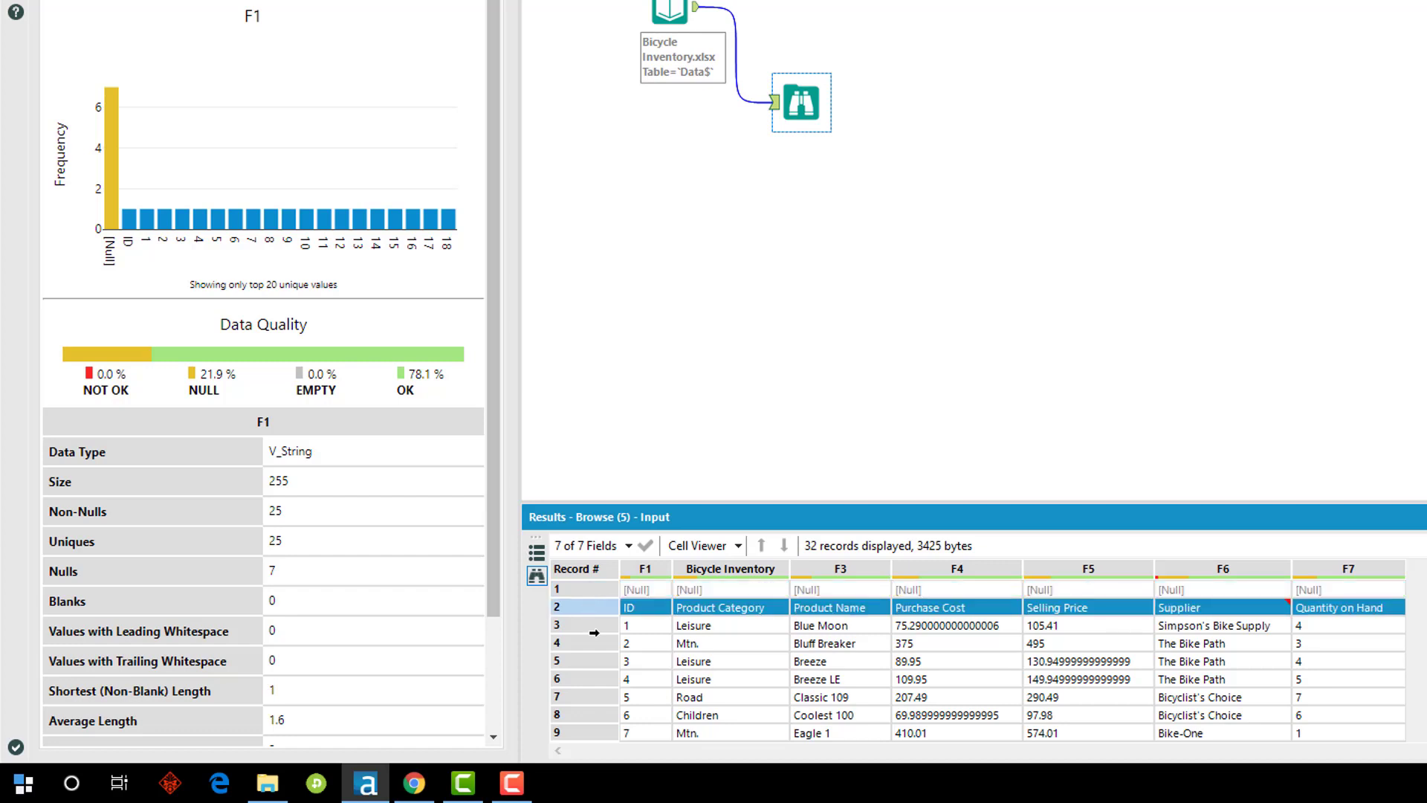
click(587, 571)
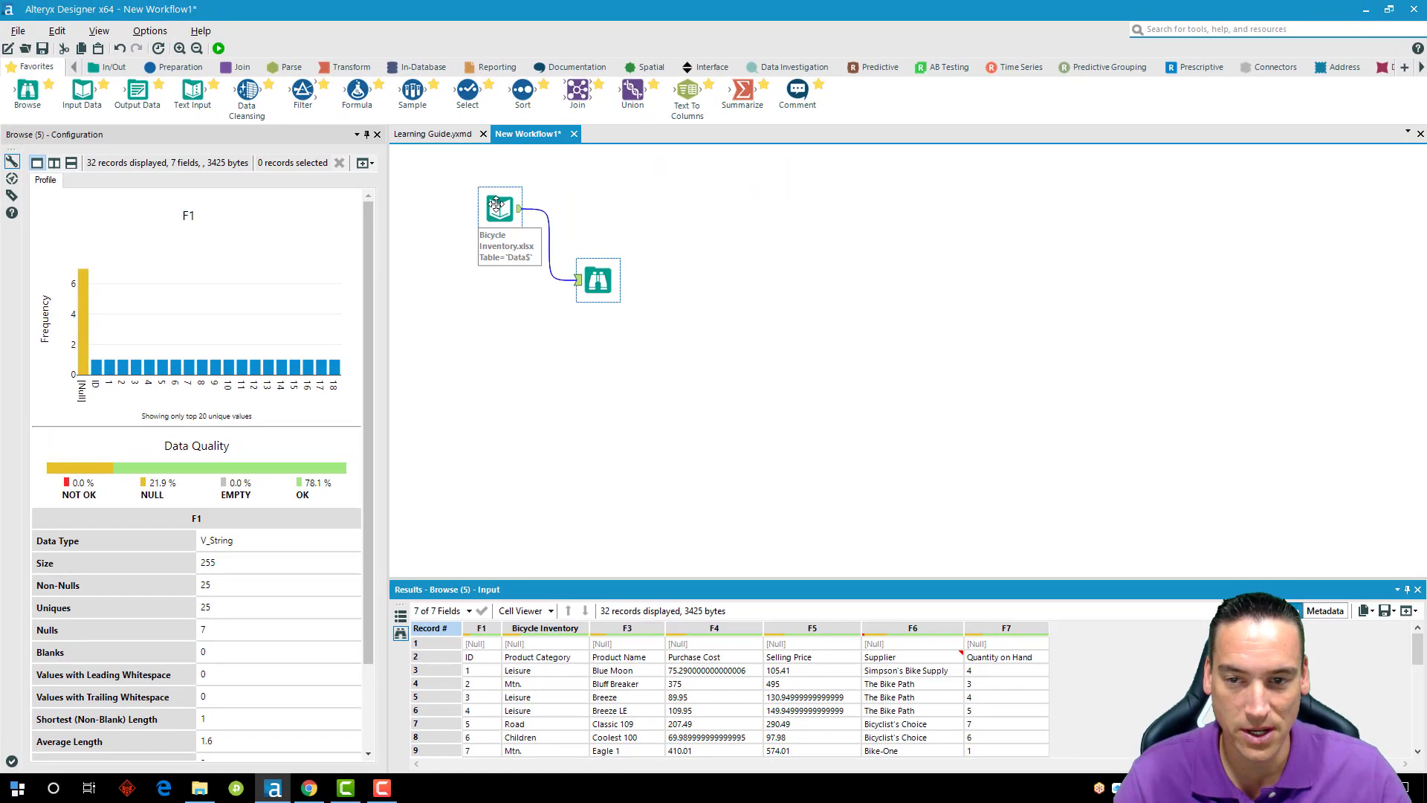
click(526, 168)
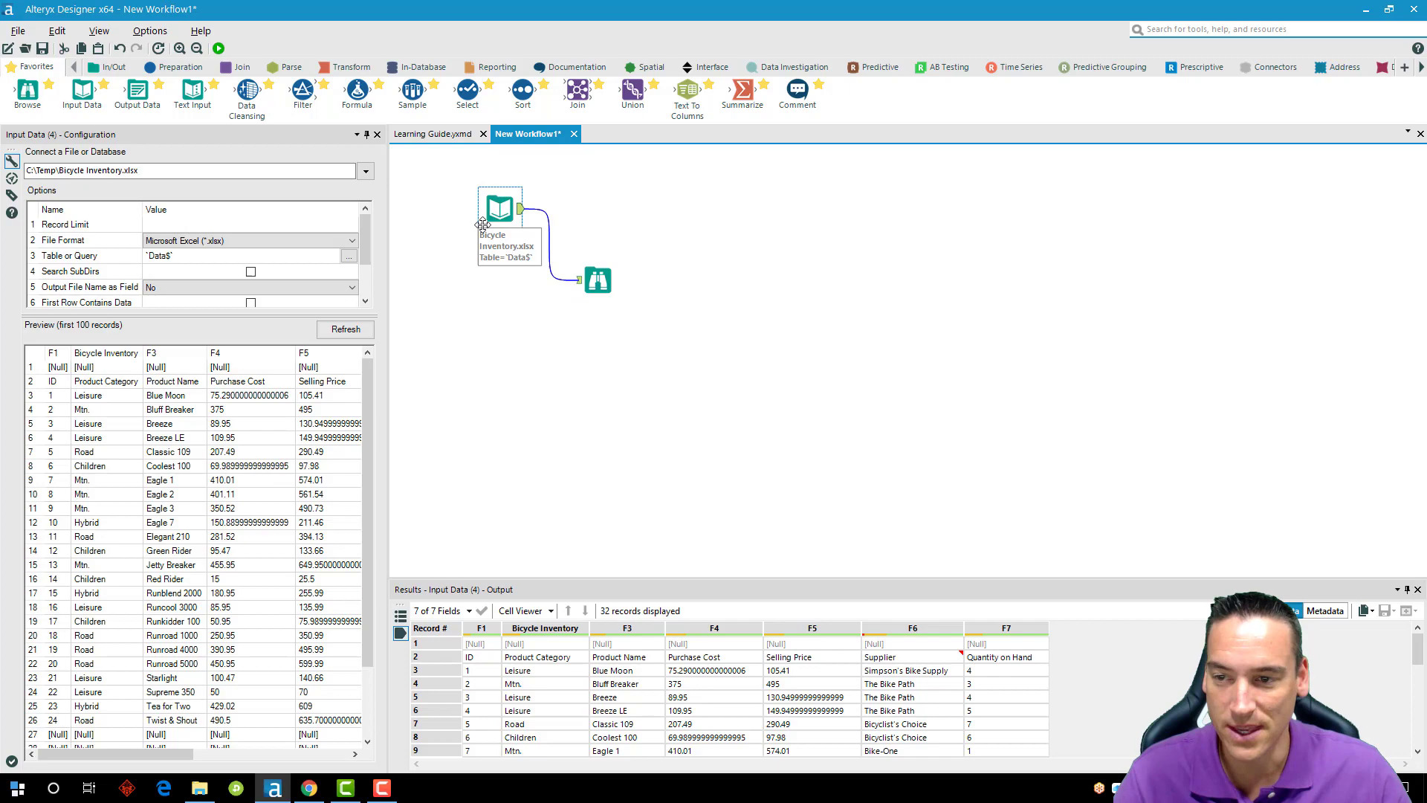
Set the input's Start Data Import on Line option to 3.
scroll(239, 290, down, 2)
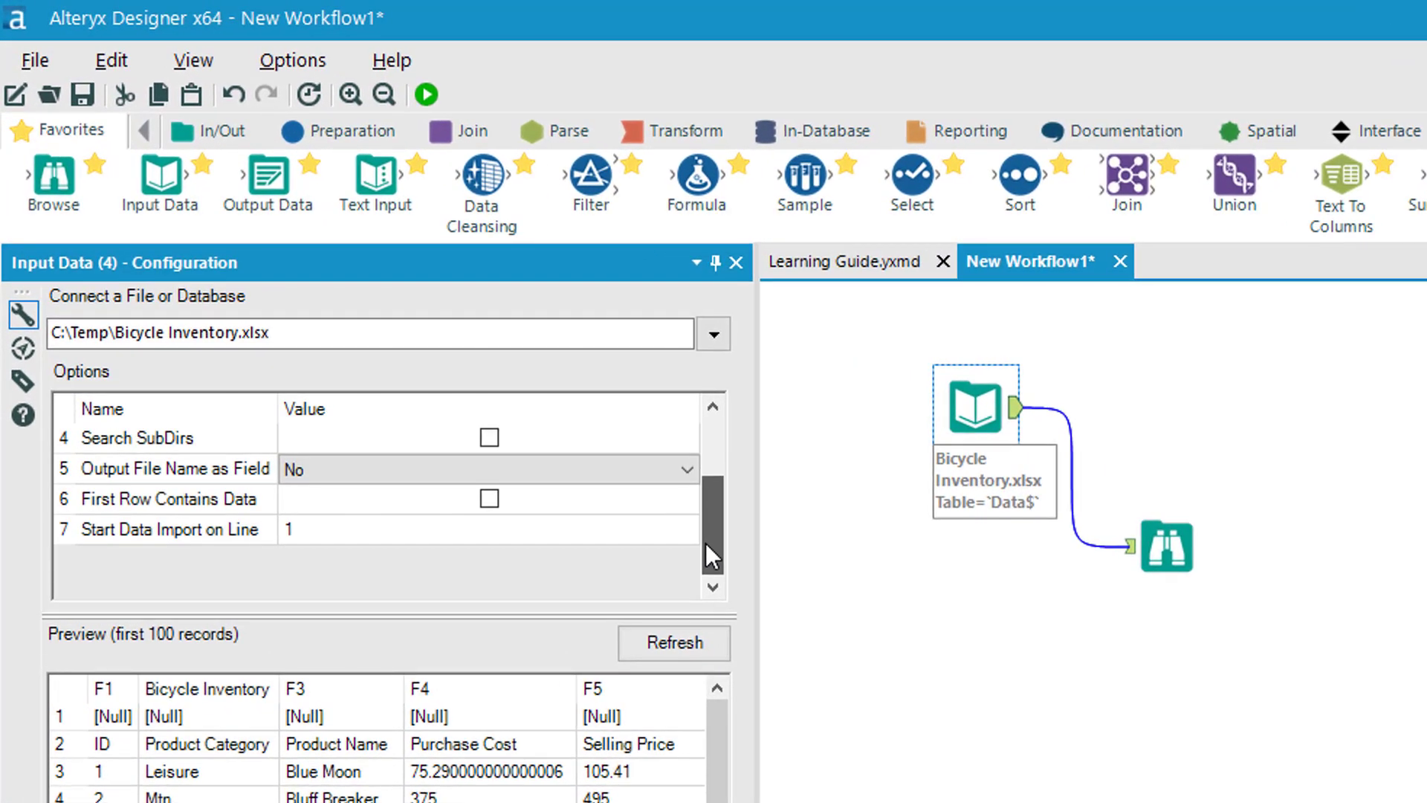
click(349, 529)
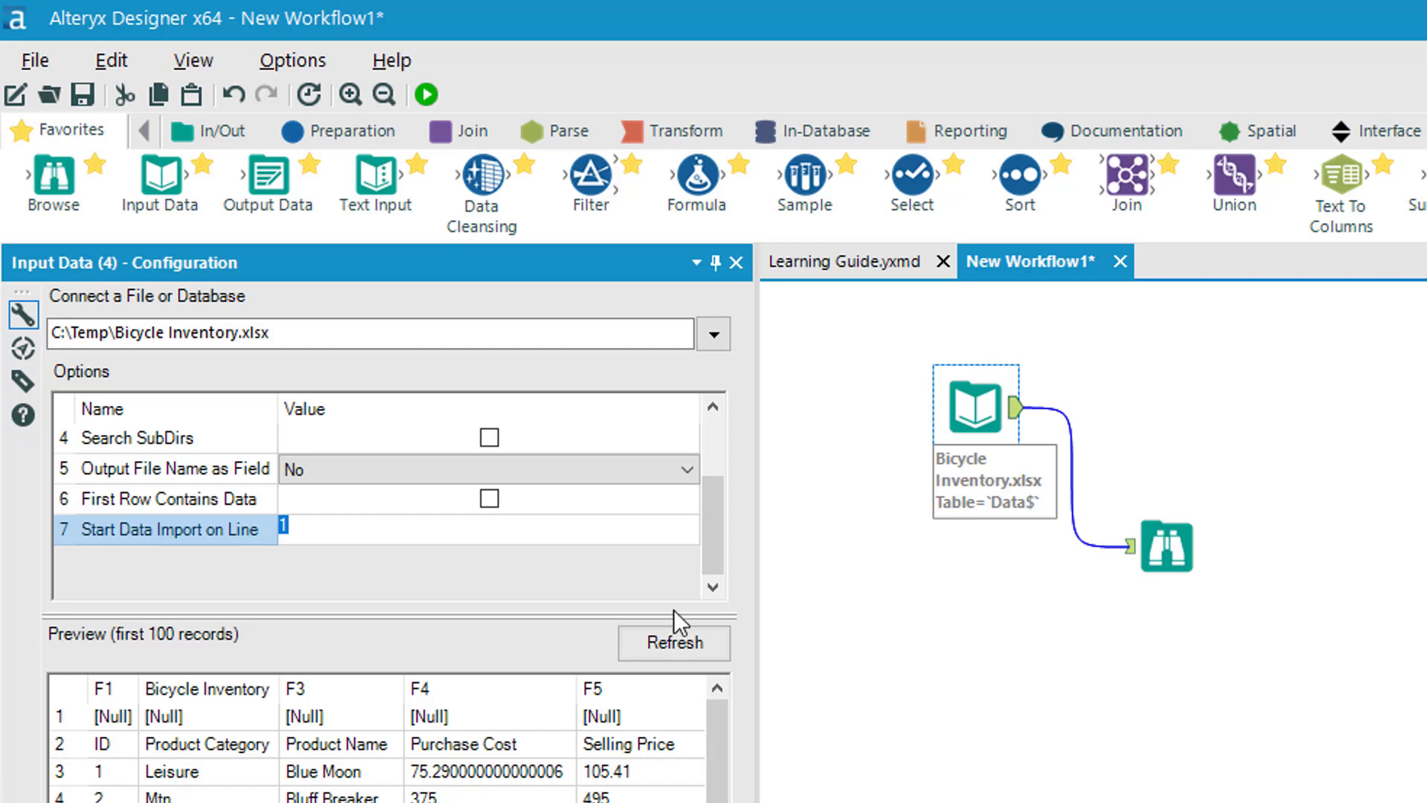
text(3)
click(1059, 701)
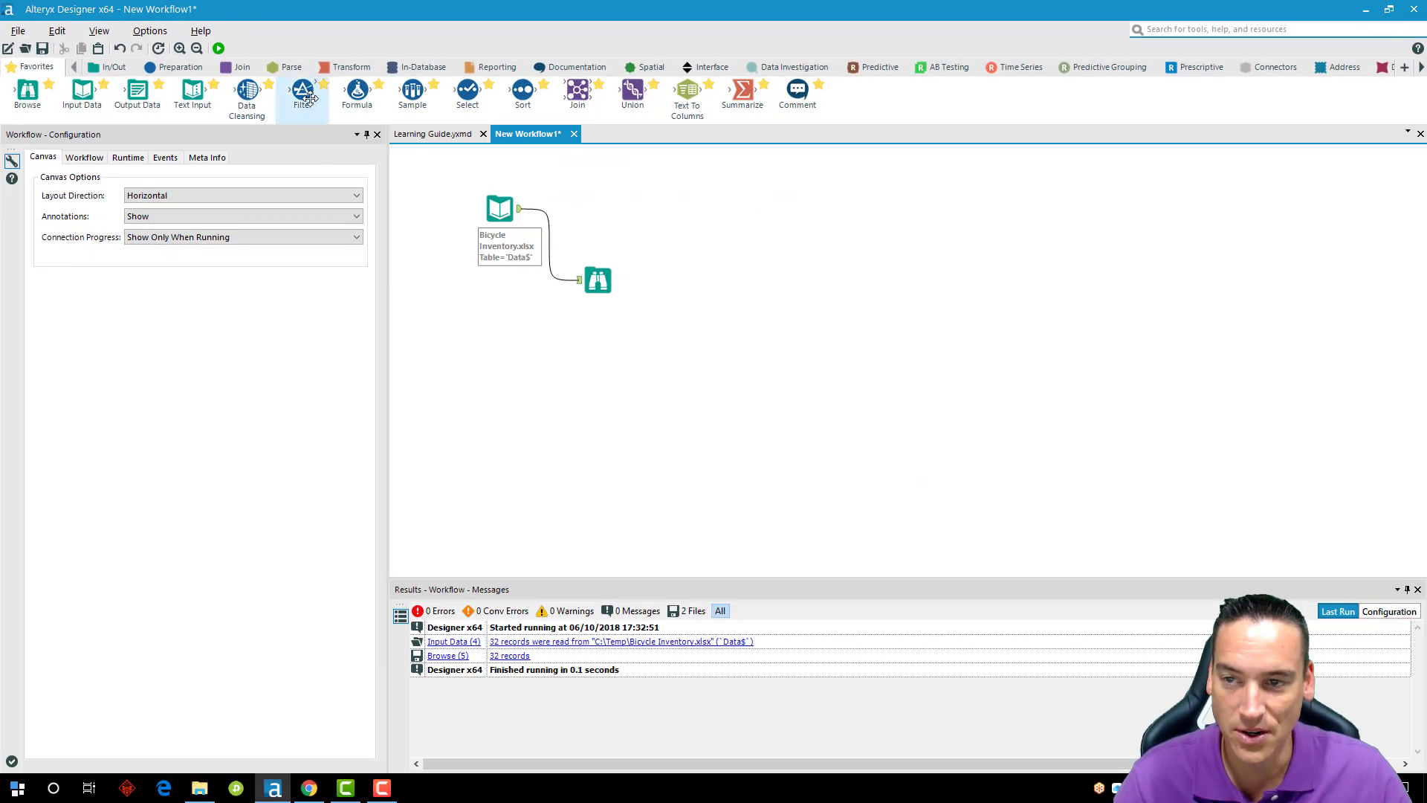
Rerun the workflow and view the 30 records with proper headers in Browse.
click(380, 84)
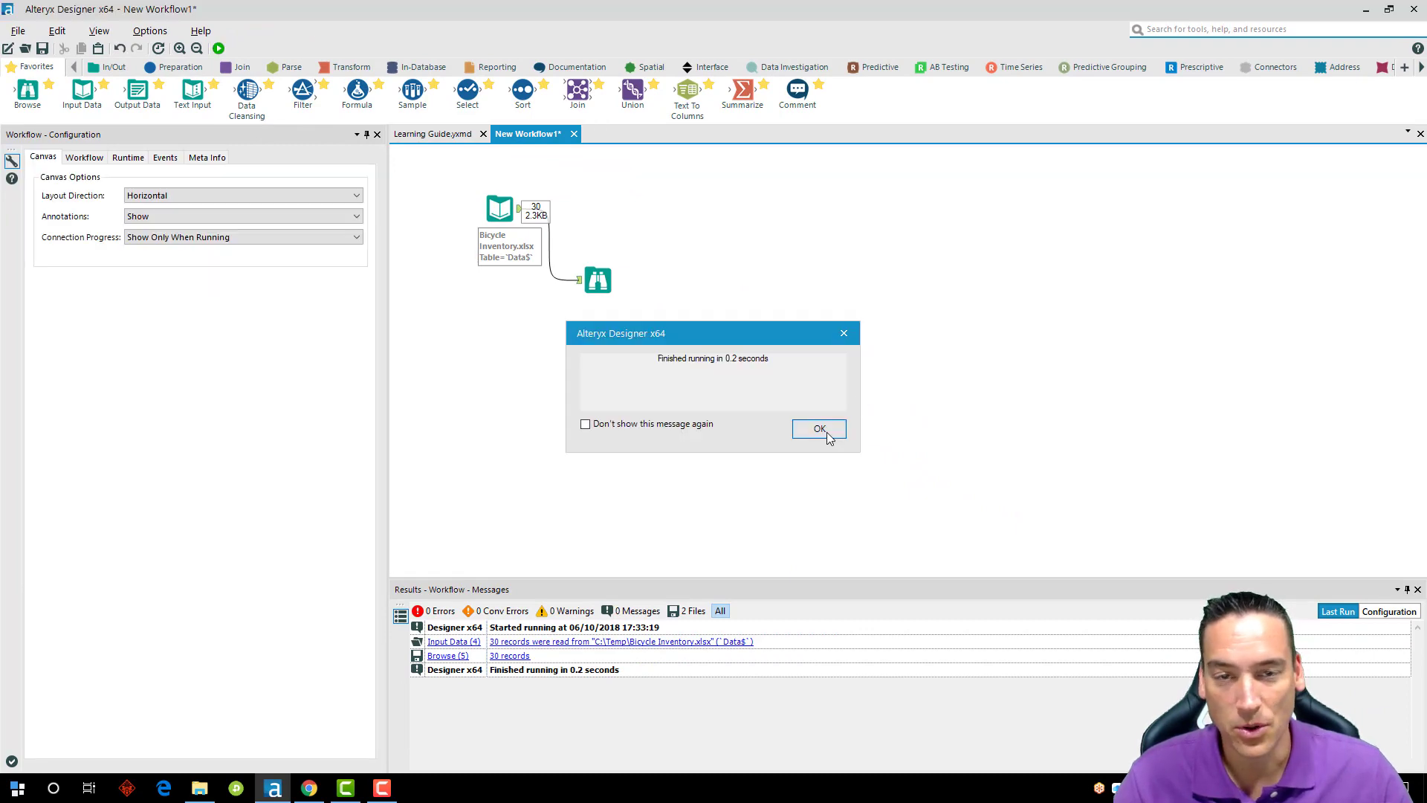
click(825, 430)
click(598, 280)
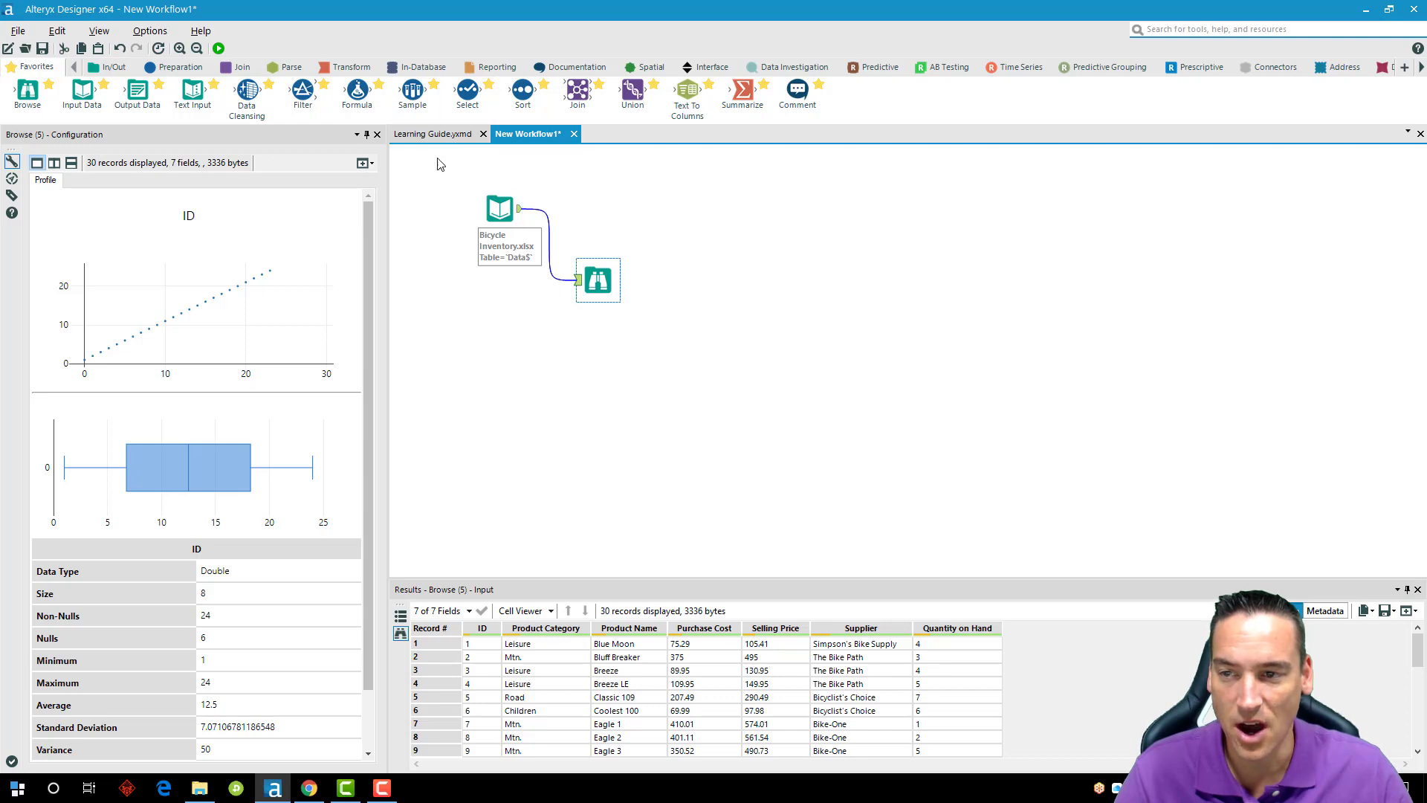
Add an Auto Field tool with all fields checked, followed by a Select tool.
click(179, 67)
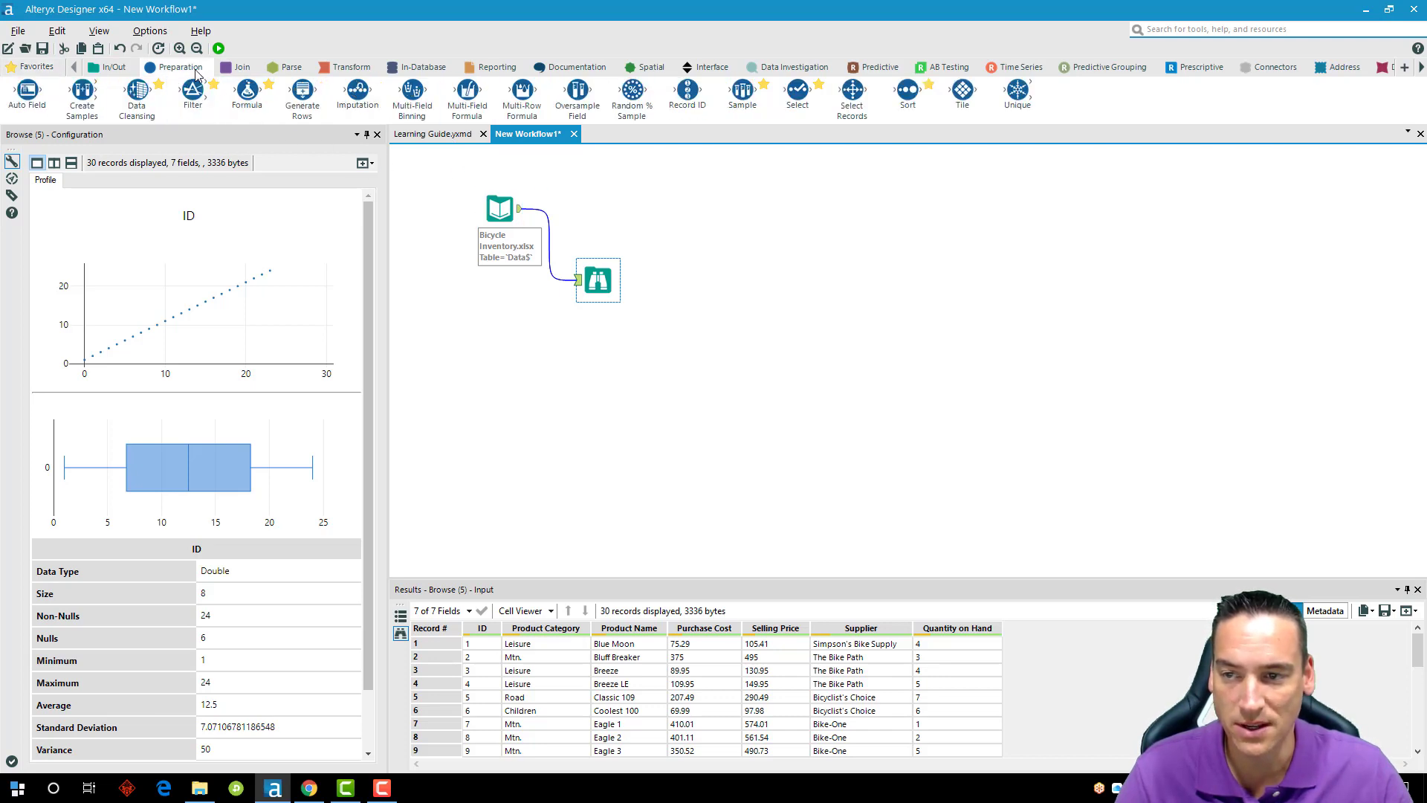
drag(30, 95, 598, 211)
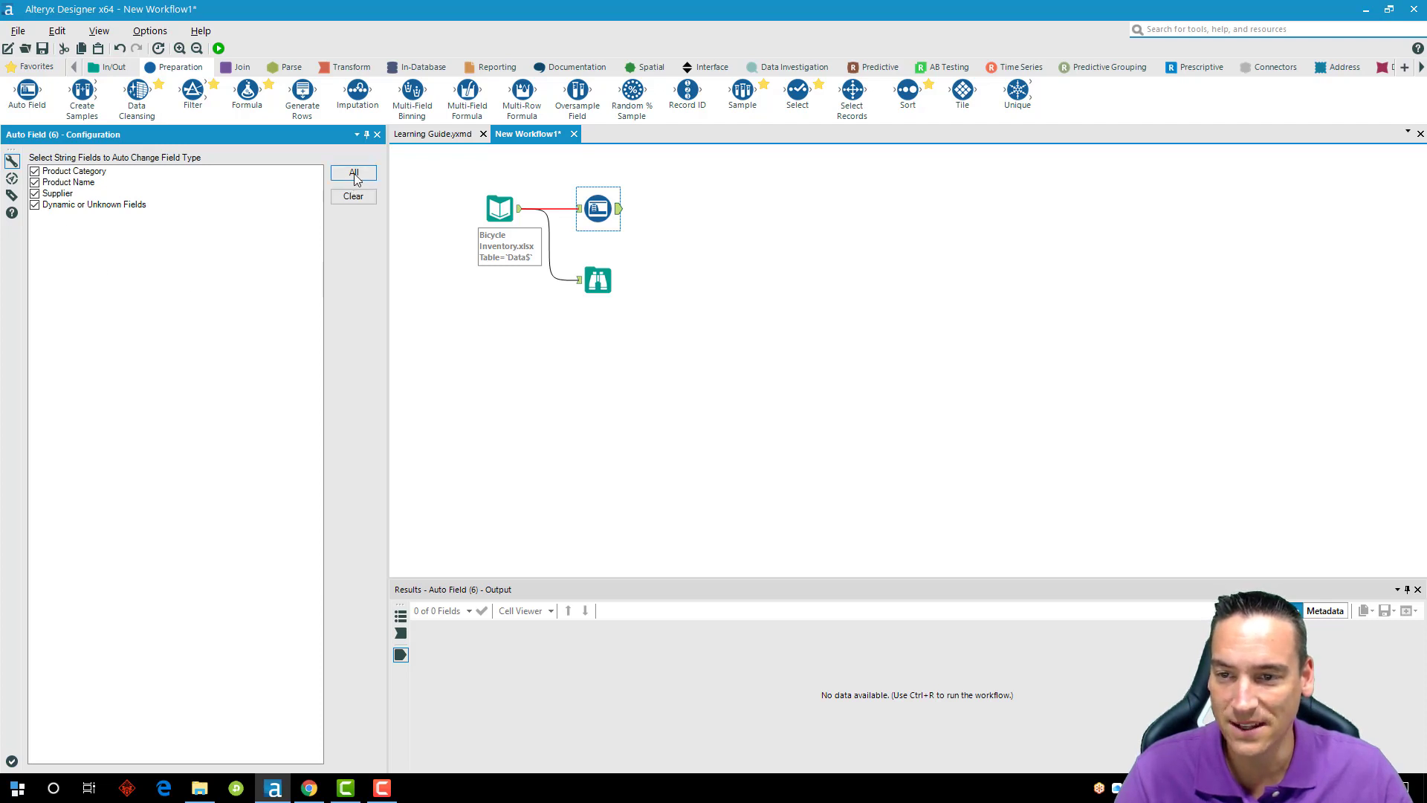
click(42, 174)
click(35, 172)
click(36, 184)
click(36, 194)
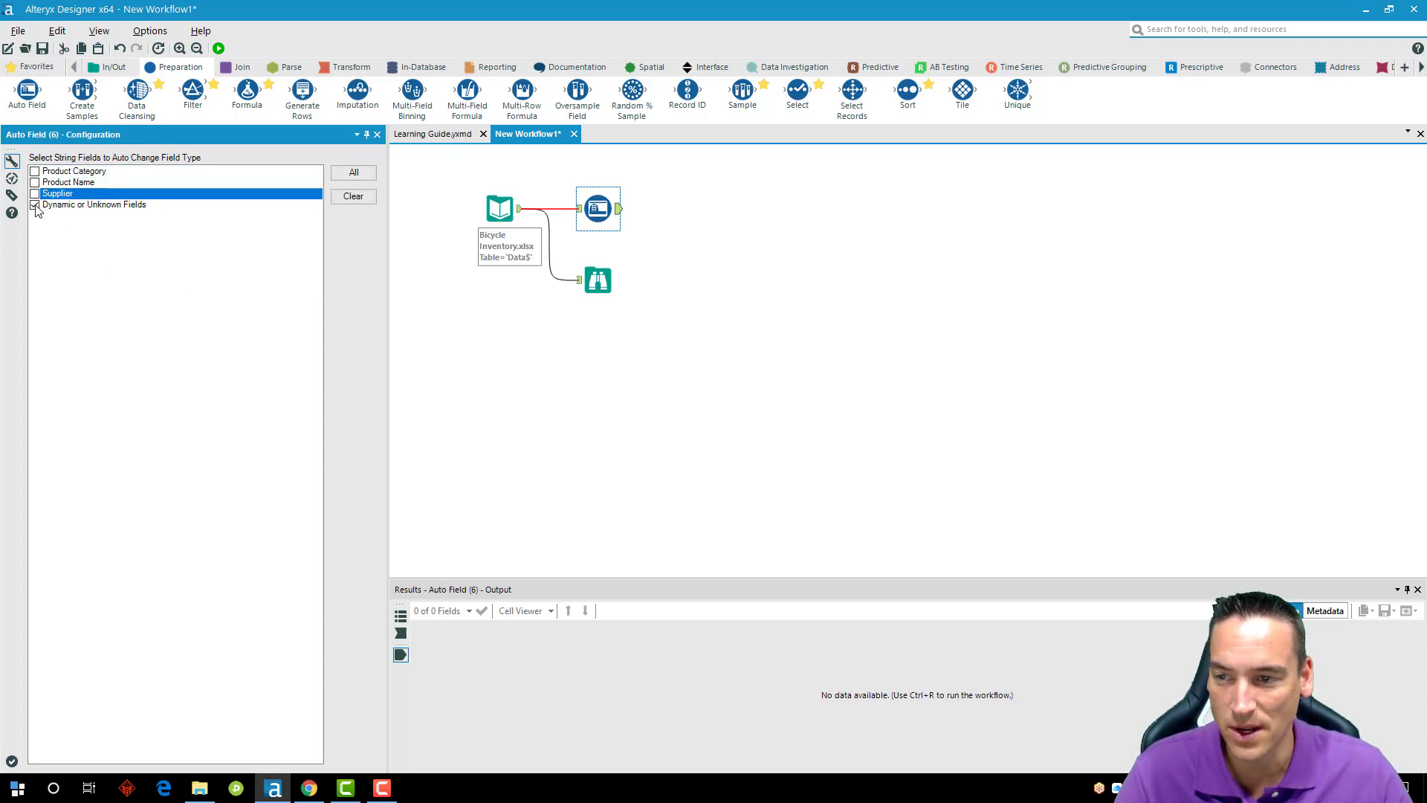
click(35, 205)
click(364, 176)
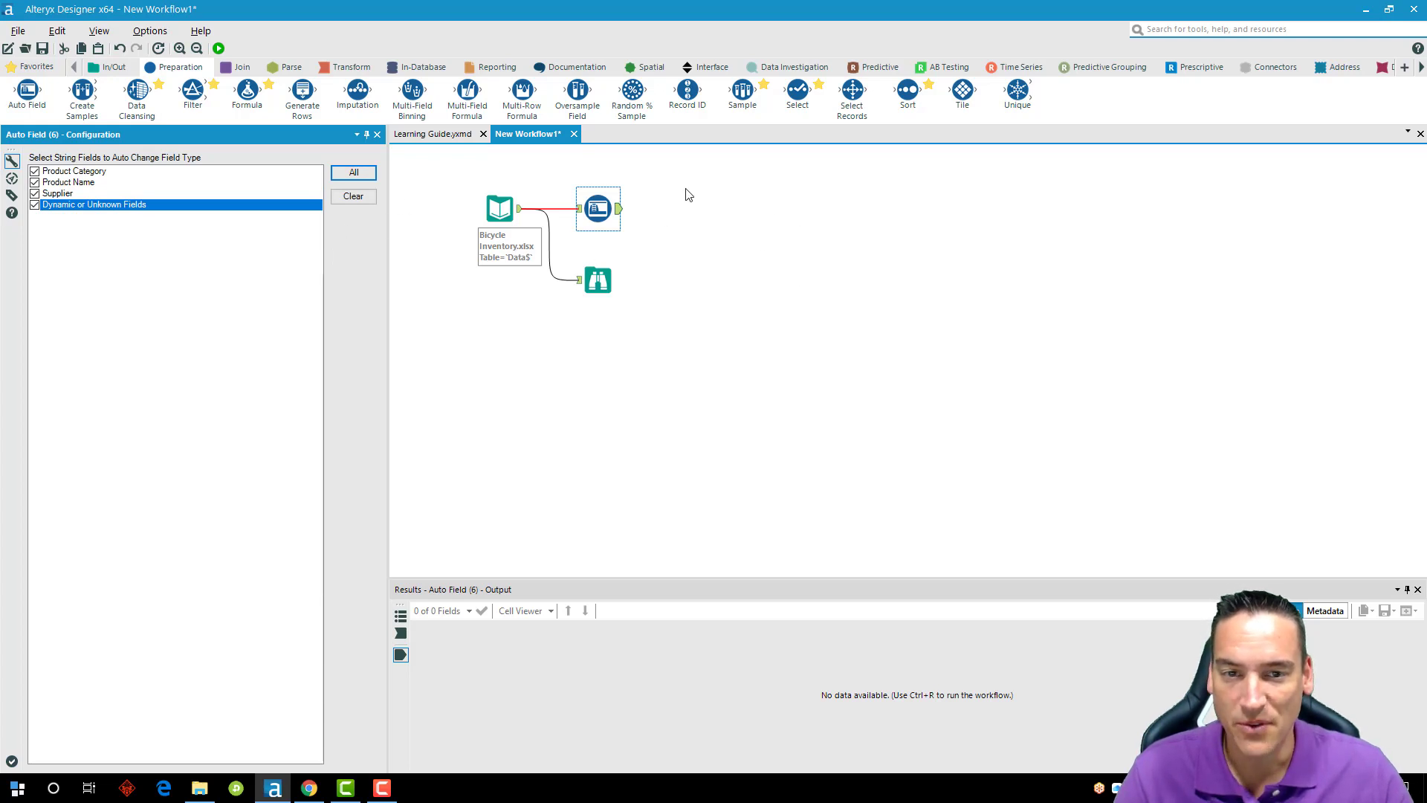
drag(798, 91, 680, 207)
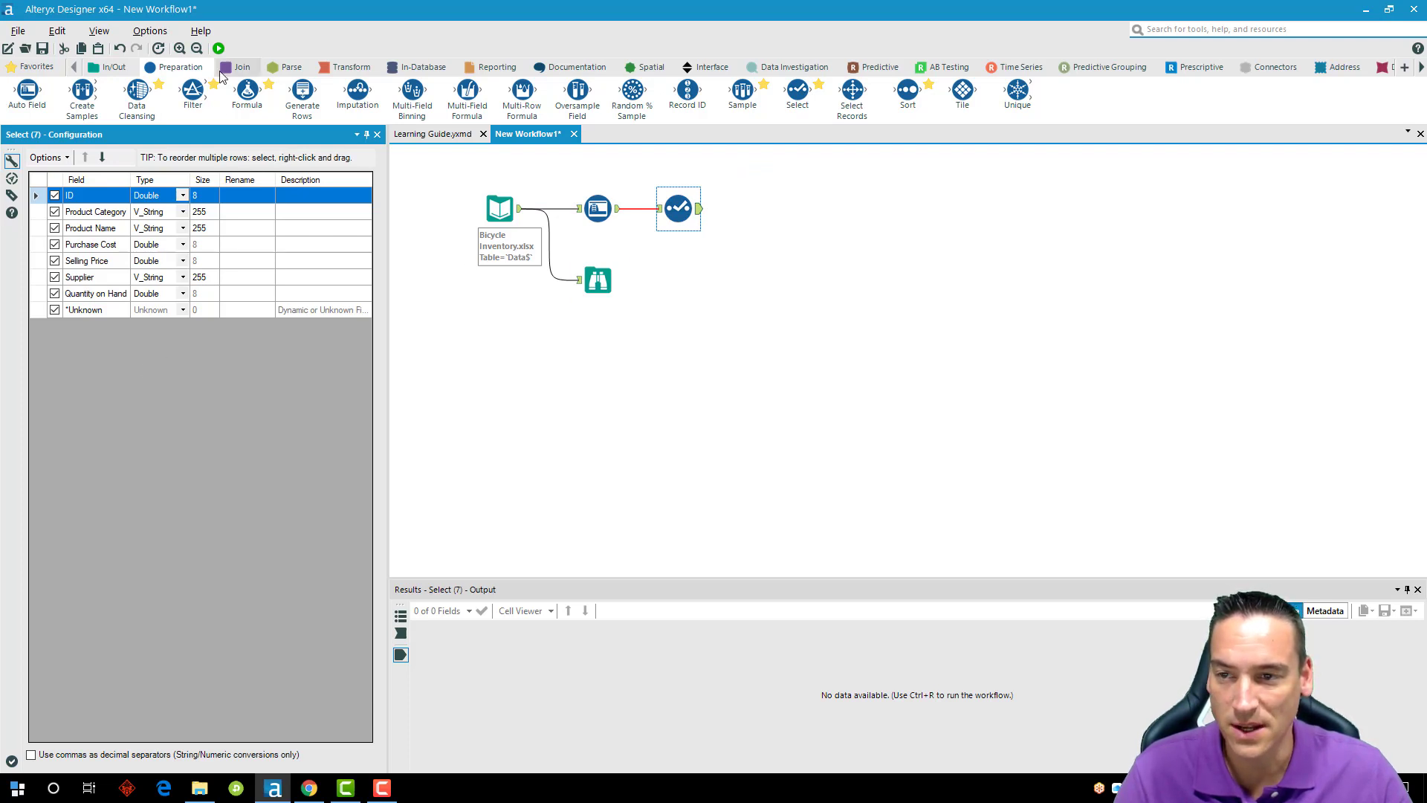
Run the workflow and review the detected types of each field in Select.
click(218, 47)
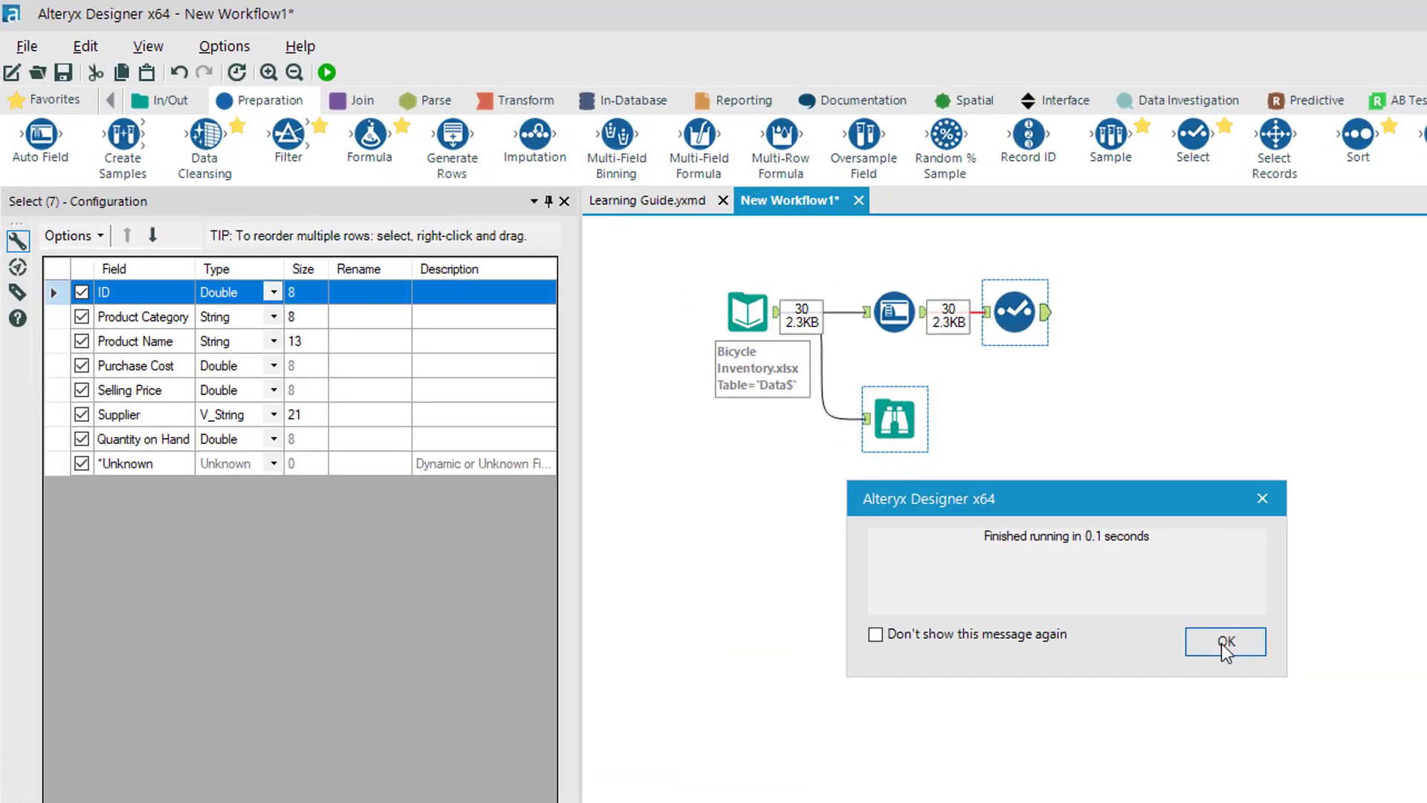
click(821, 429)
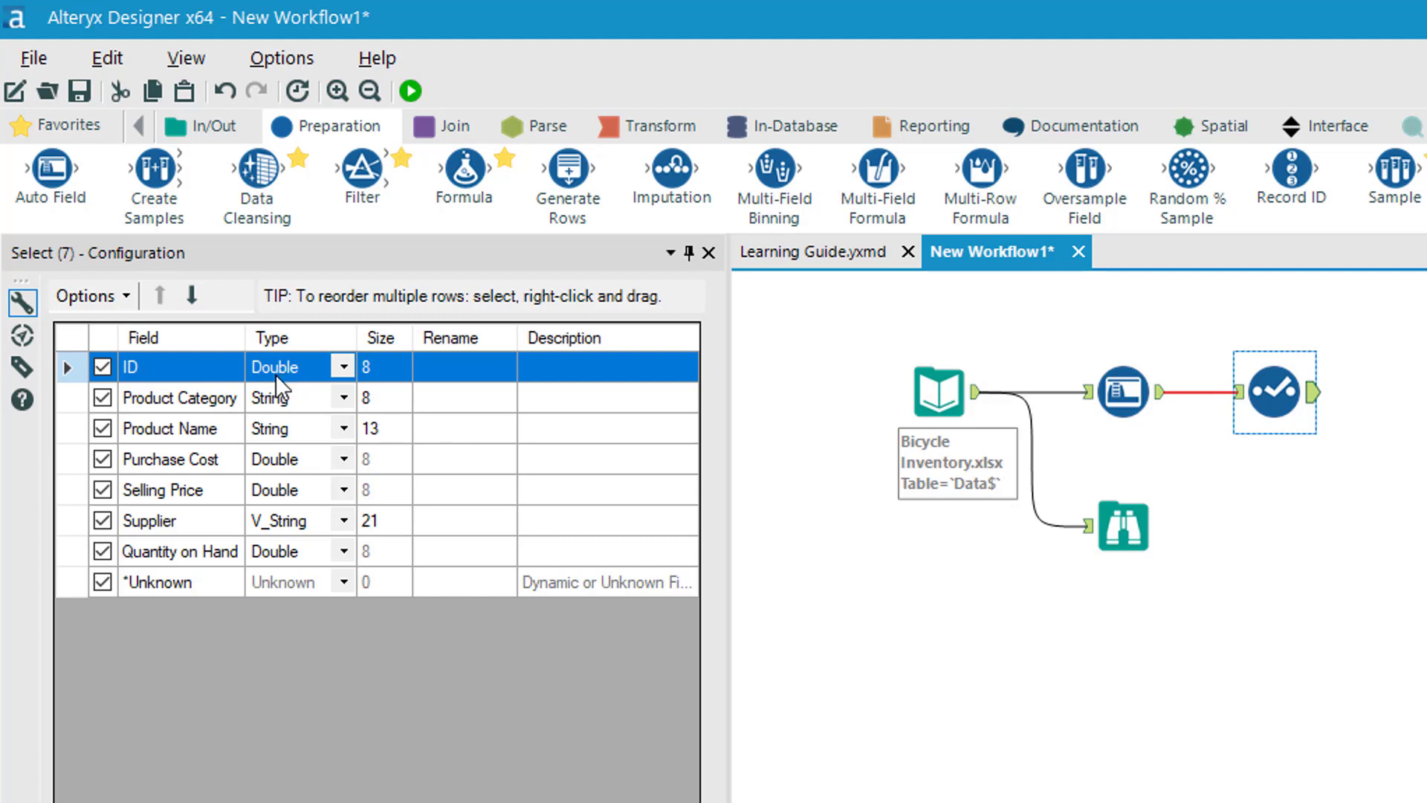
click(287, 401)
click(290, 425)
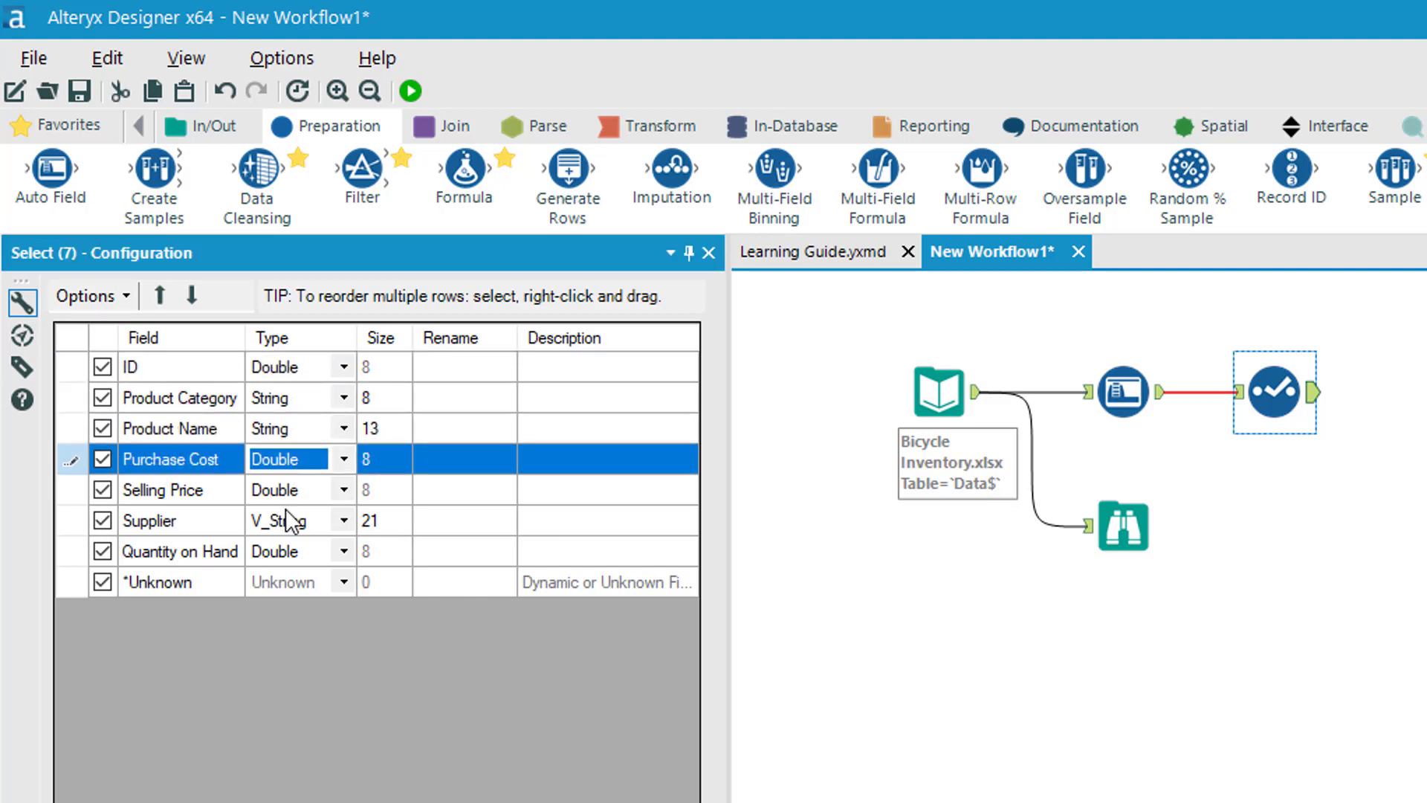
click(303, 489)
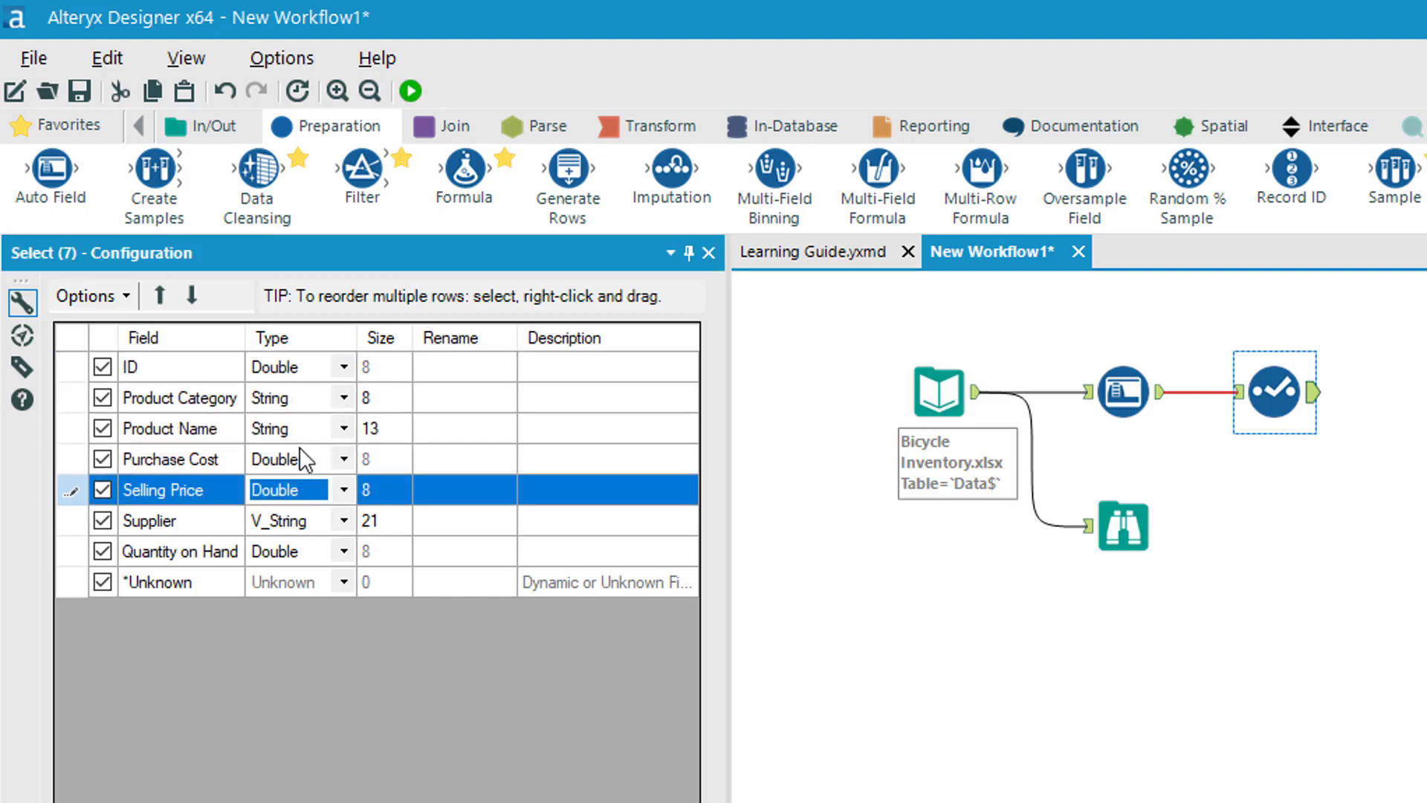
click(292, 520)
click(291, 551)
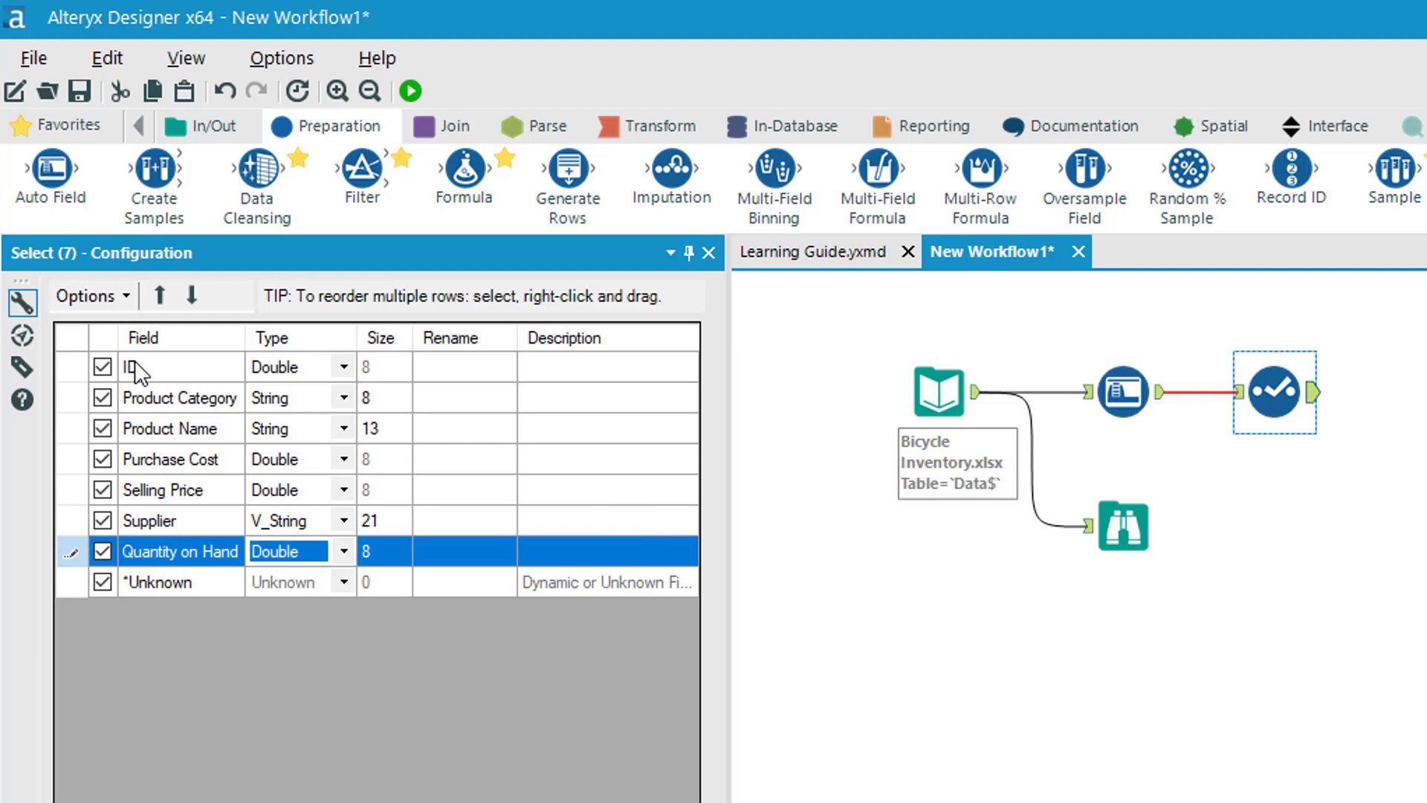
Change the ID and Quantity on Hand field types to Int32.
click(340, 365)
click(342, 367)
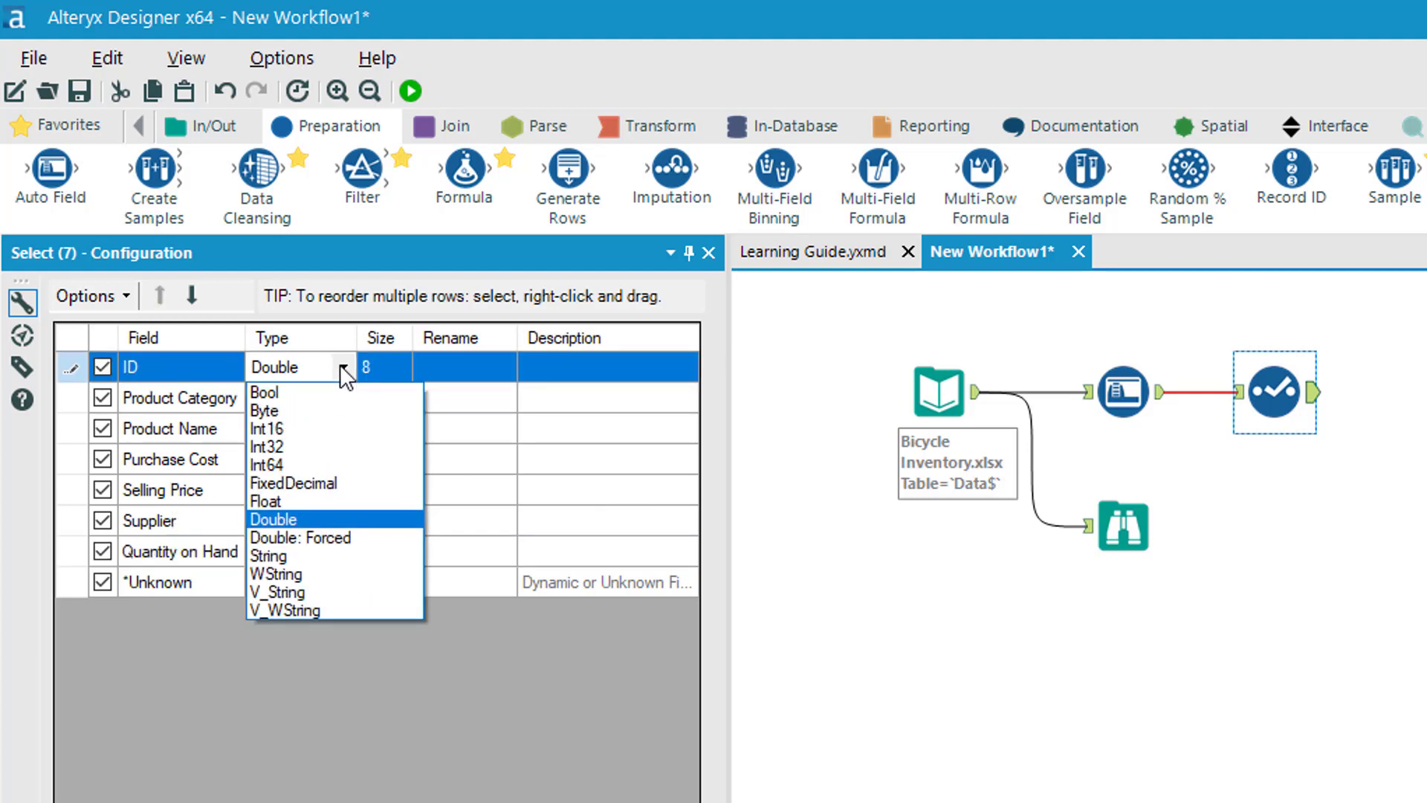
click(319, 445)
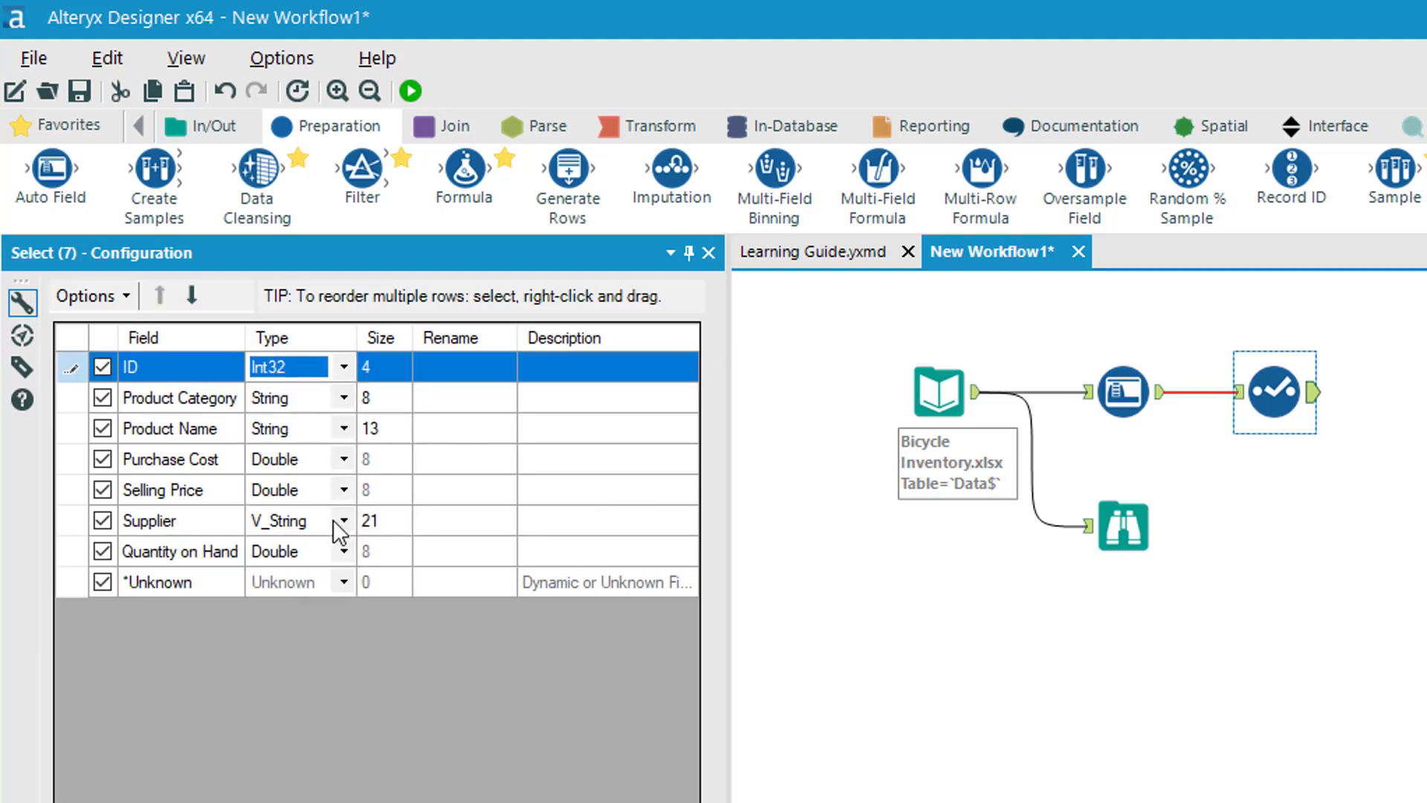
click(344, 551)
click(344, 551)
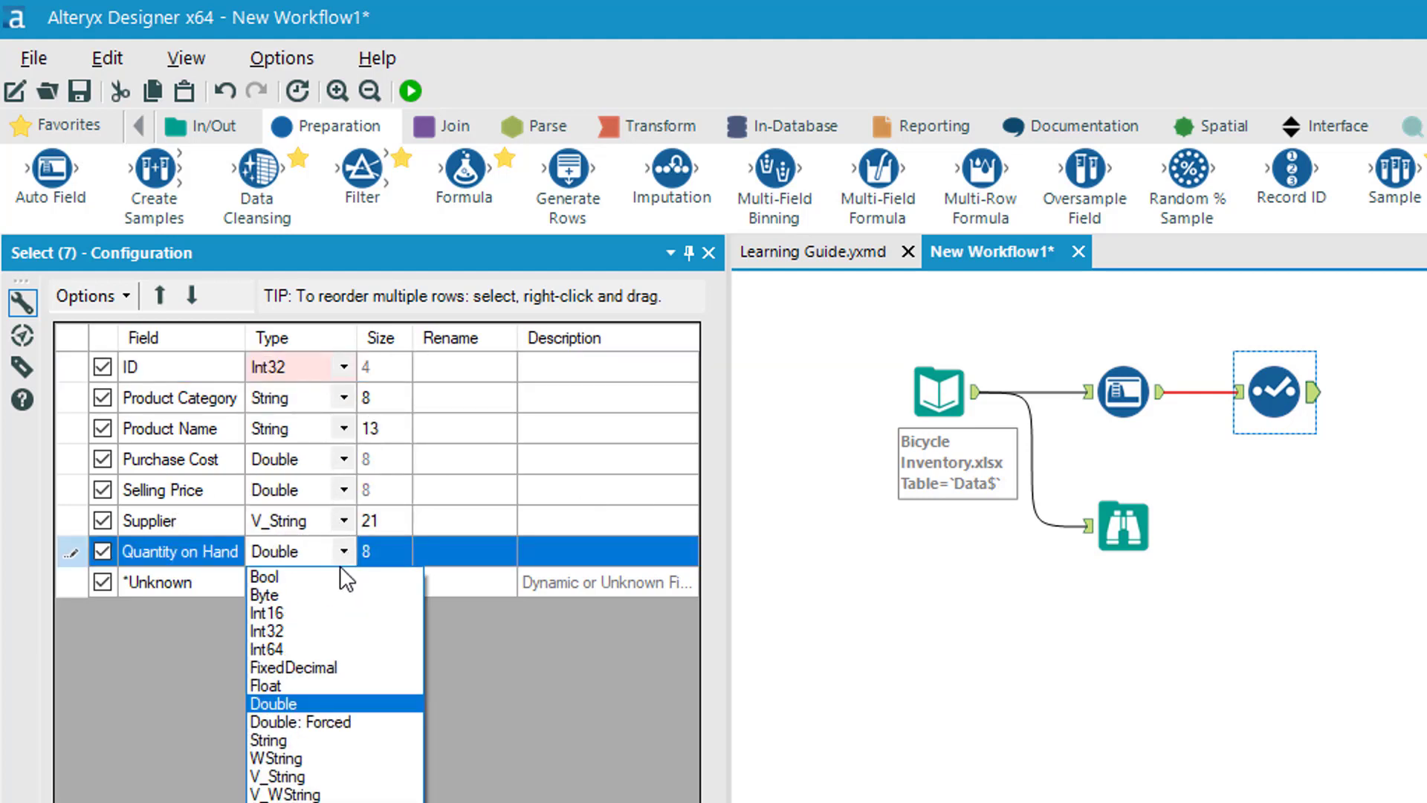
click(319, 631)
Rename ID to Product ID and Quantity on Hand to Inventory.
click(466, 365)
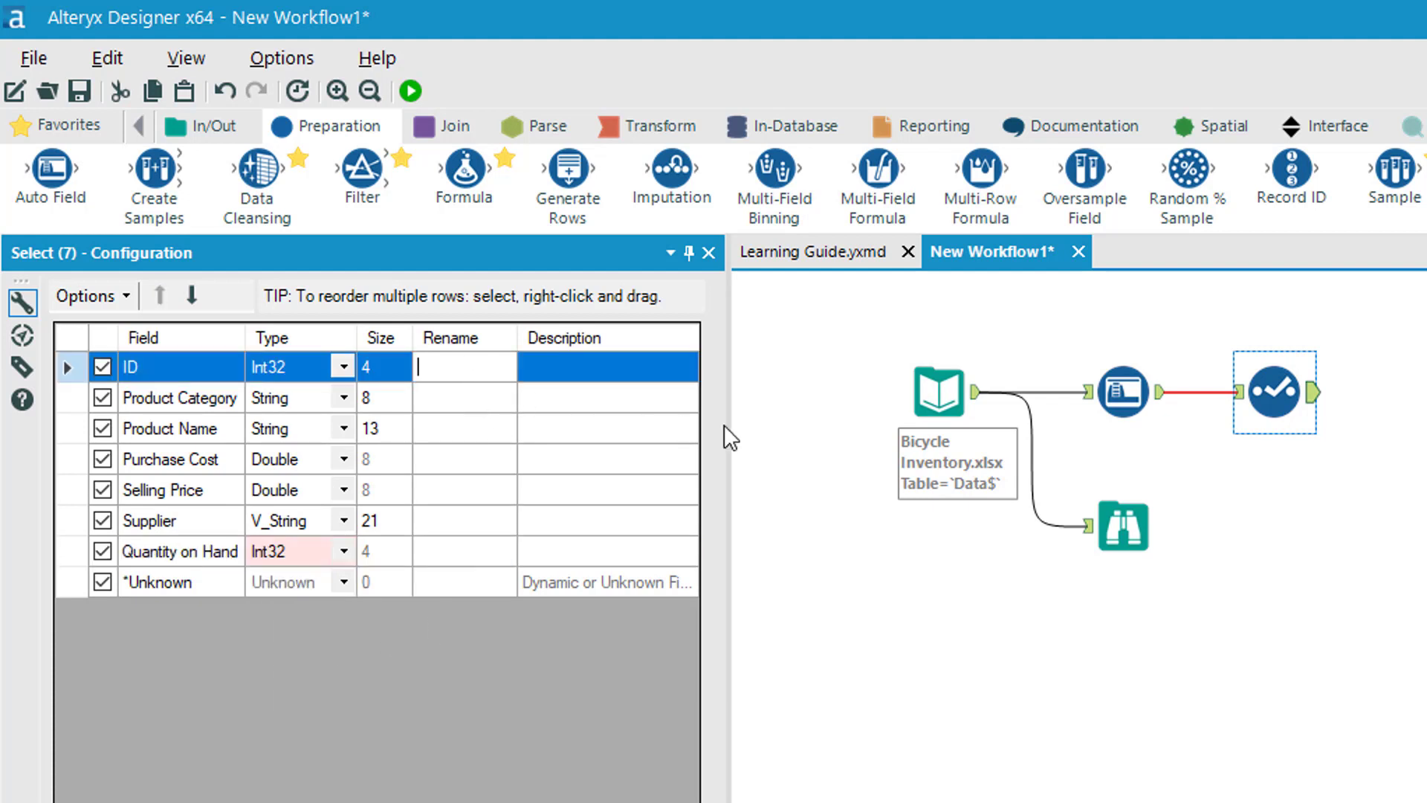
text(Product ID)
key(Down)
key(Down)
key(Down)
key(Down)
key(Down)
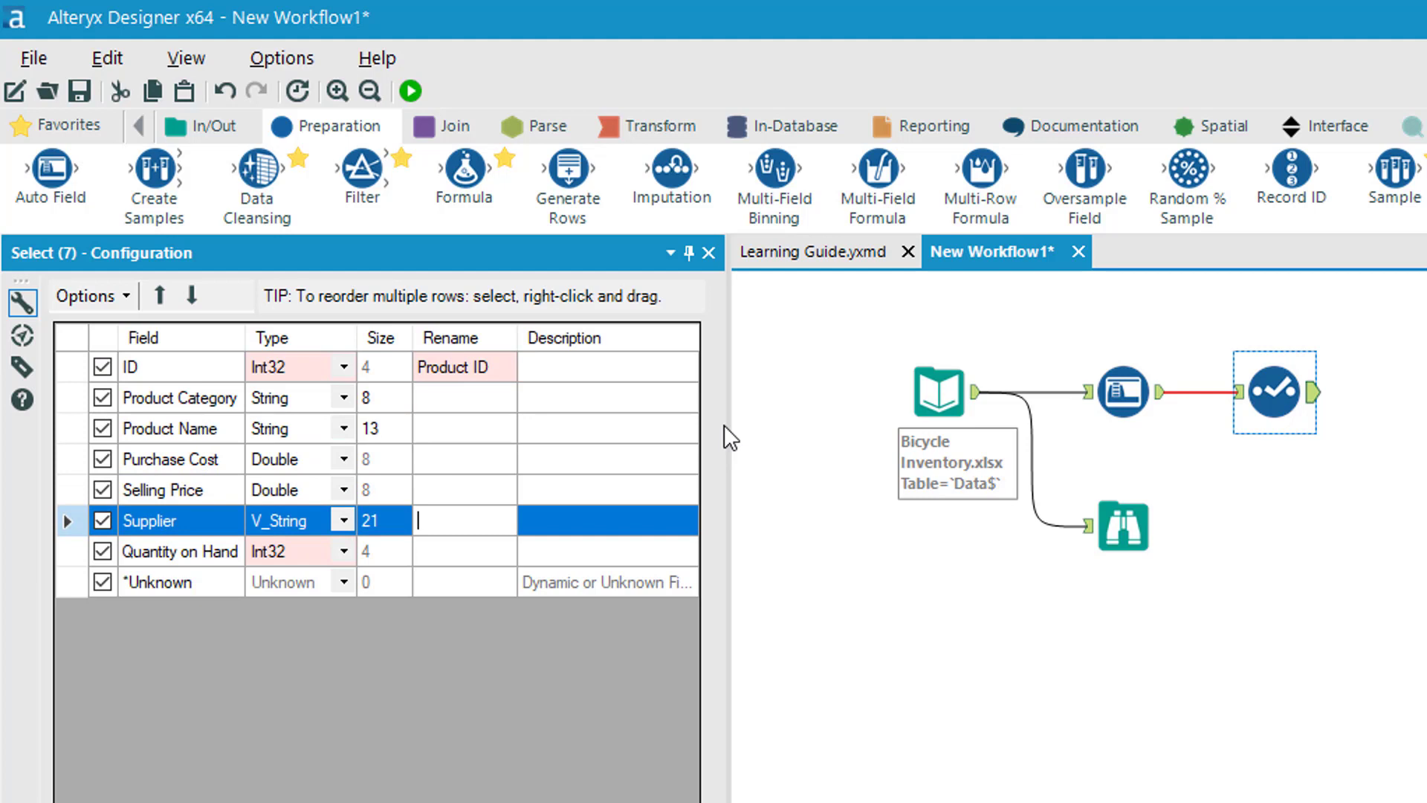
key(Down)
text(Inventor)
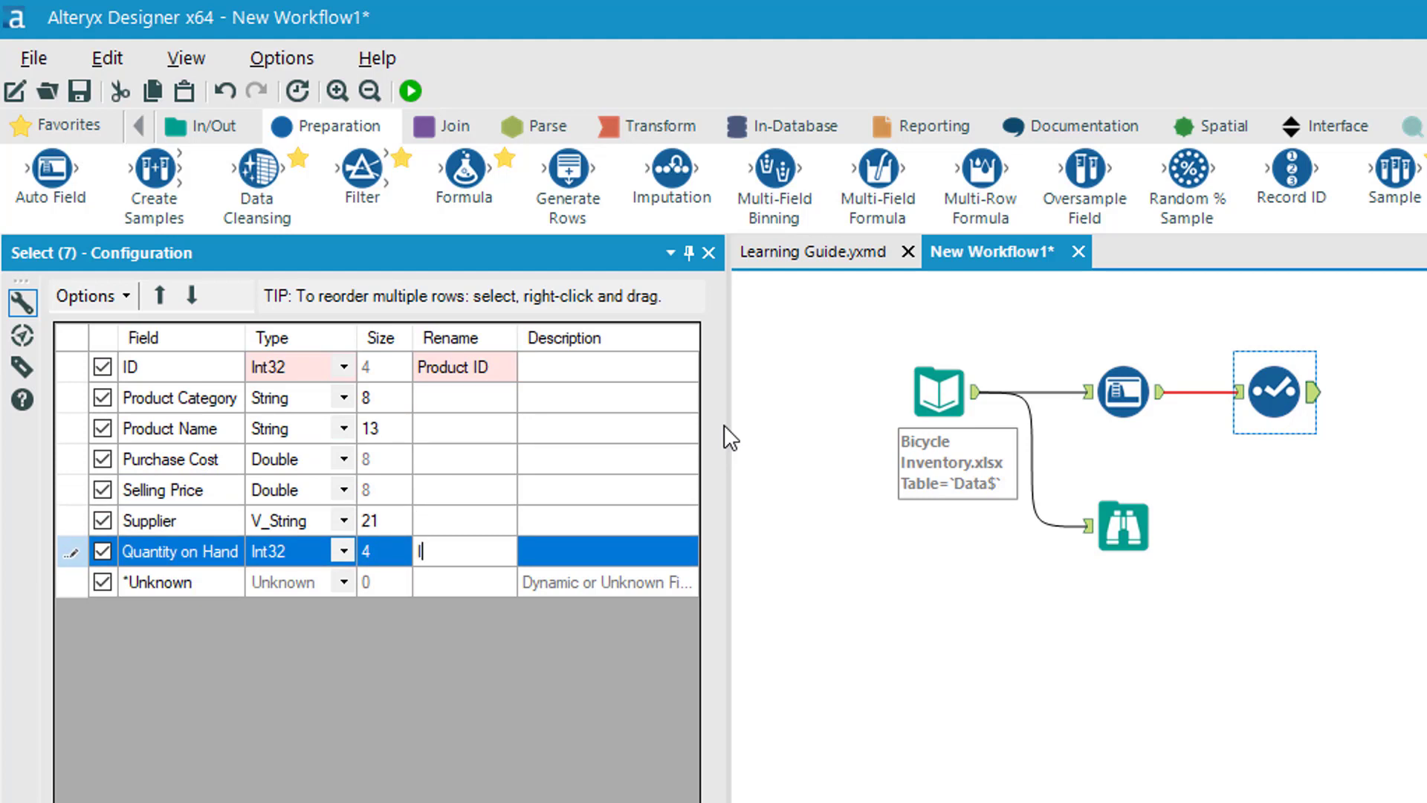
key(Return)
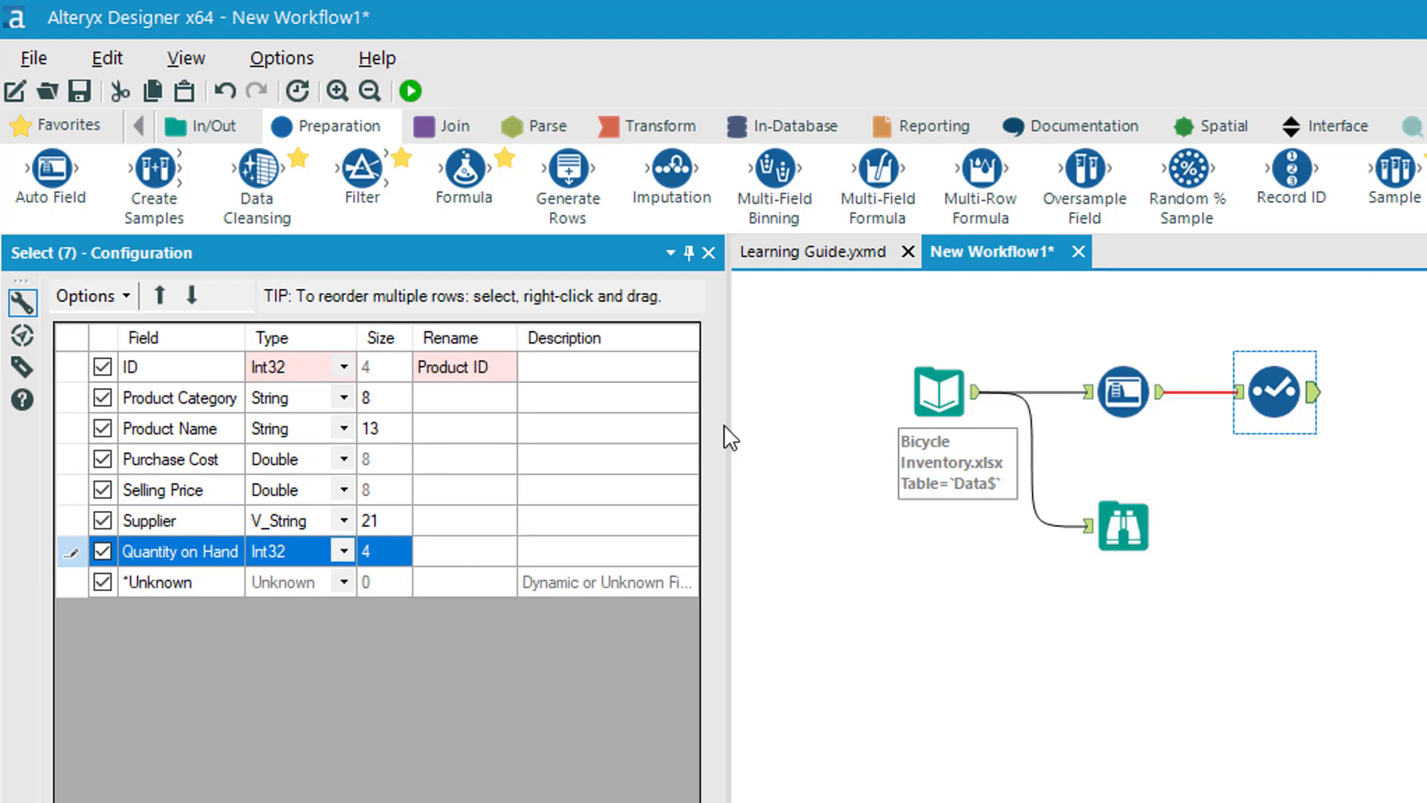
click(1309, 665)
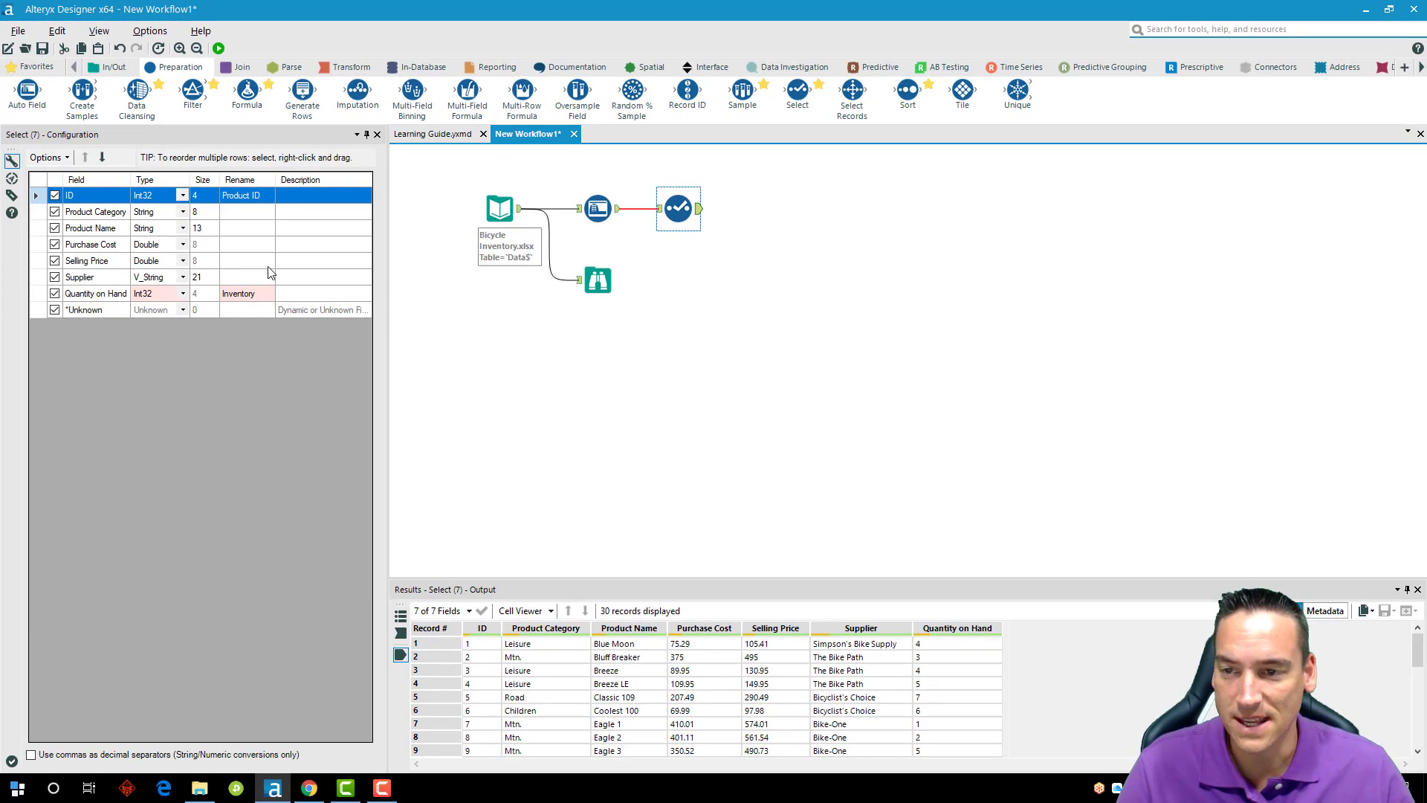
click(268, 267)
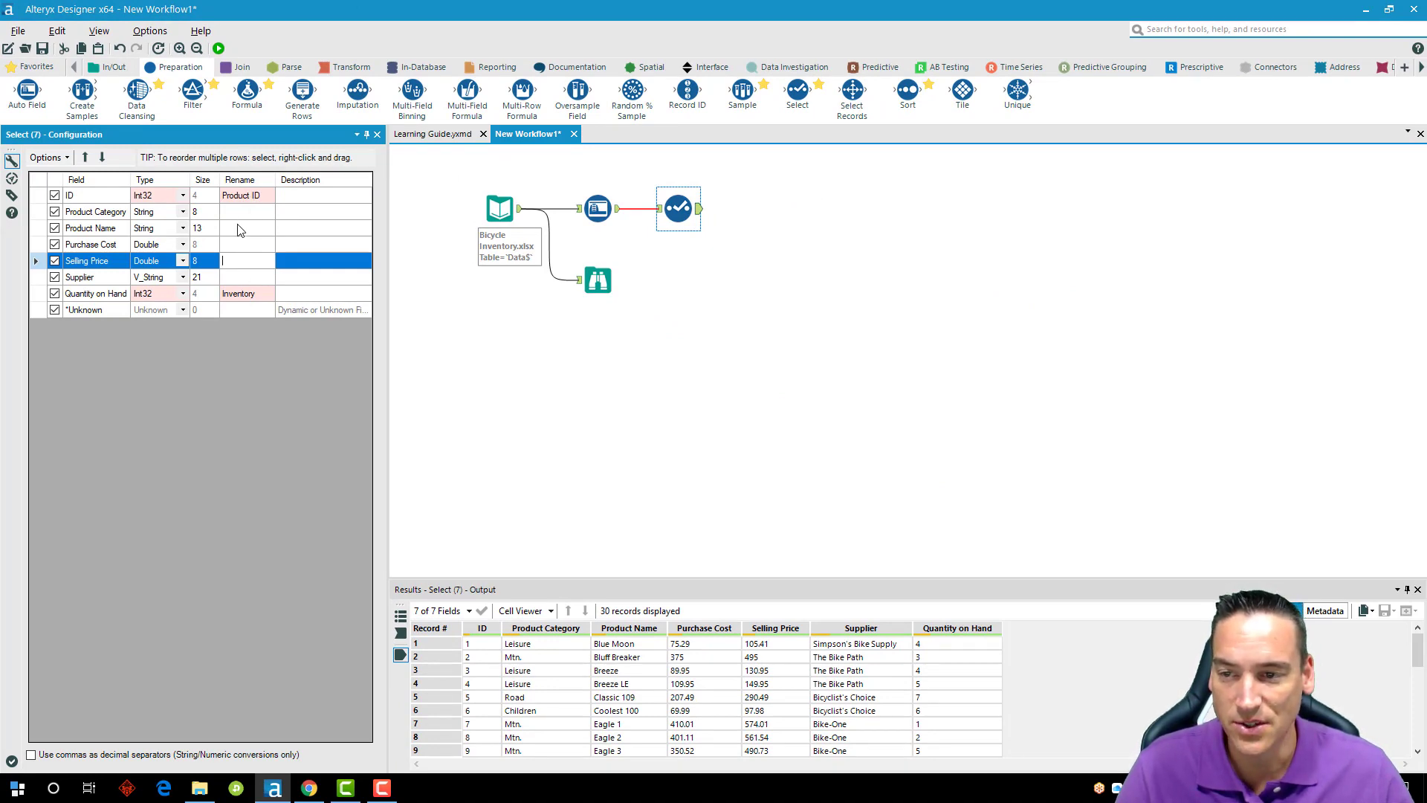
click(245, 260)
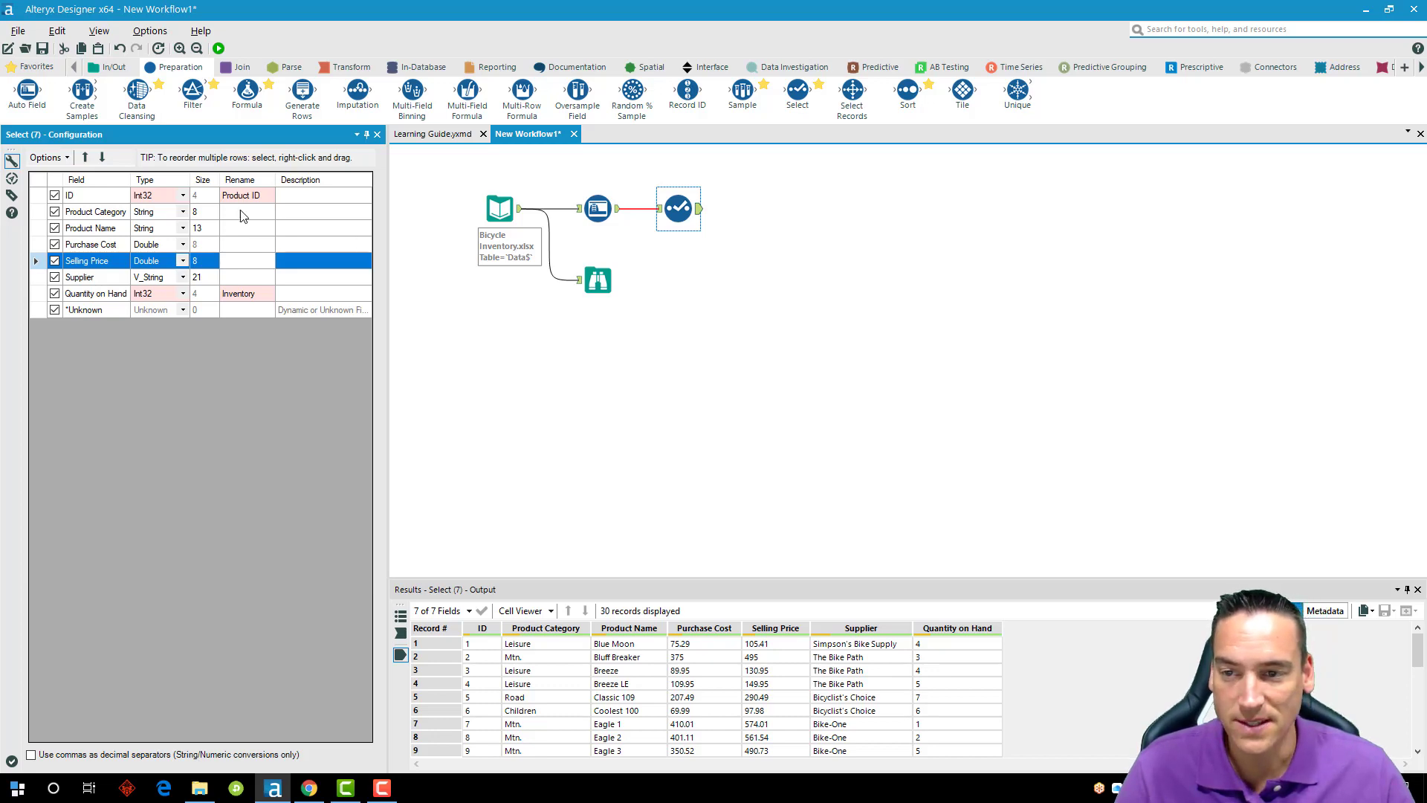
Uncheck Product Category in the Select tool's field grid.
click(717, 339)
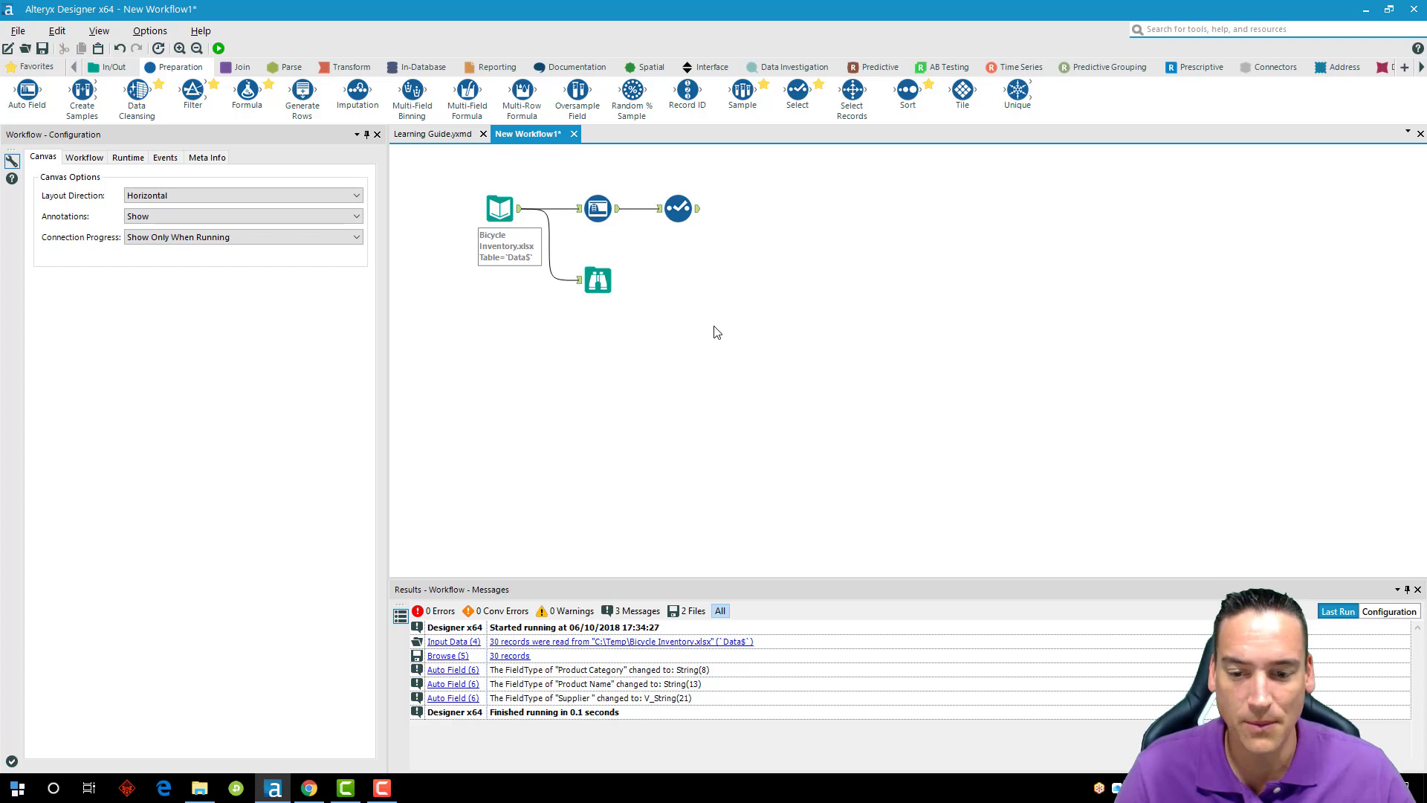
click(677, 208)
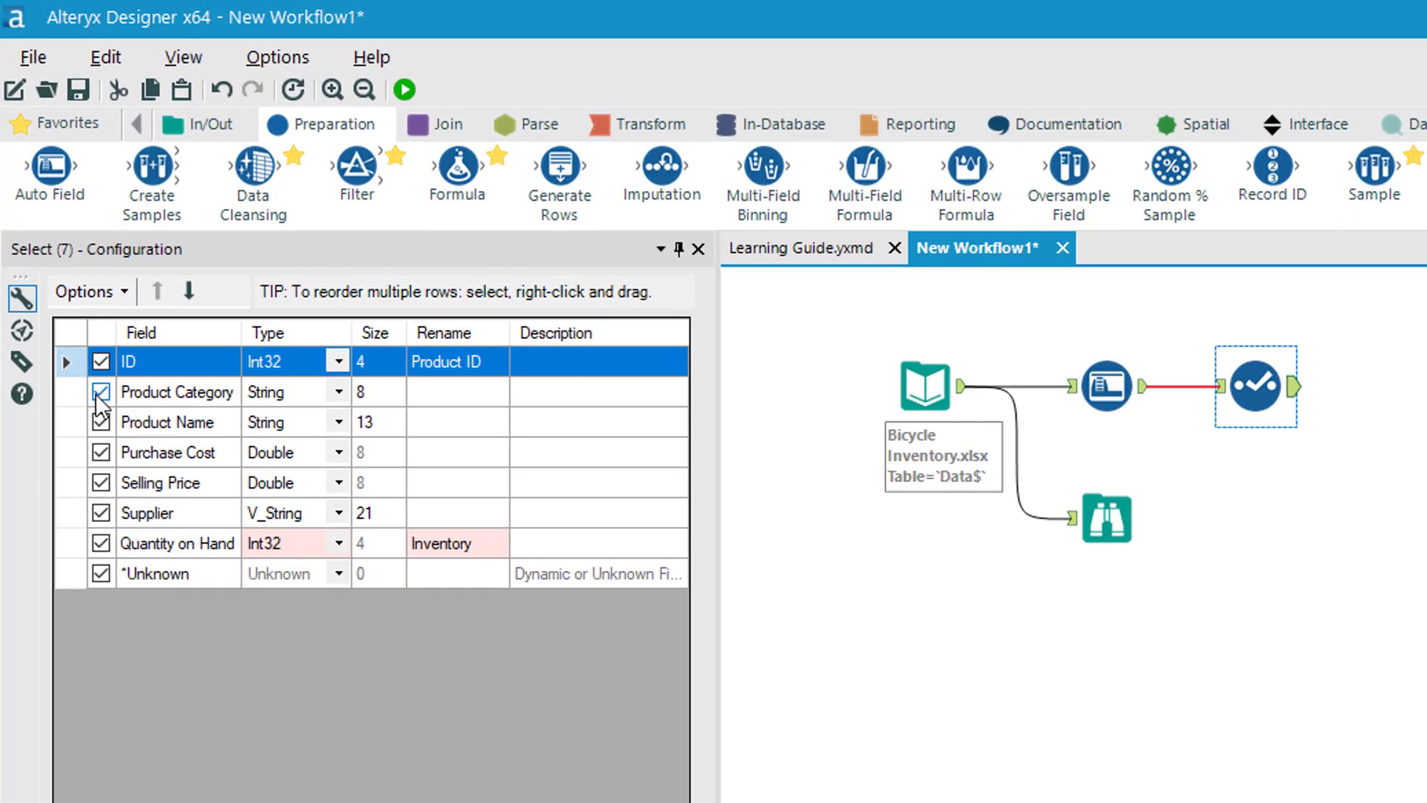
click(101, 393)
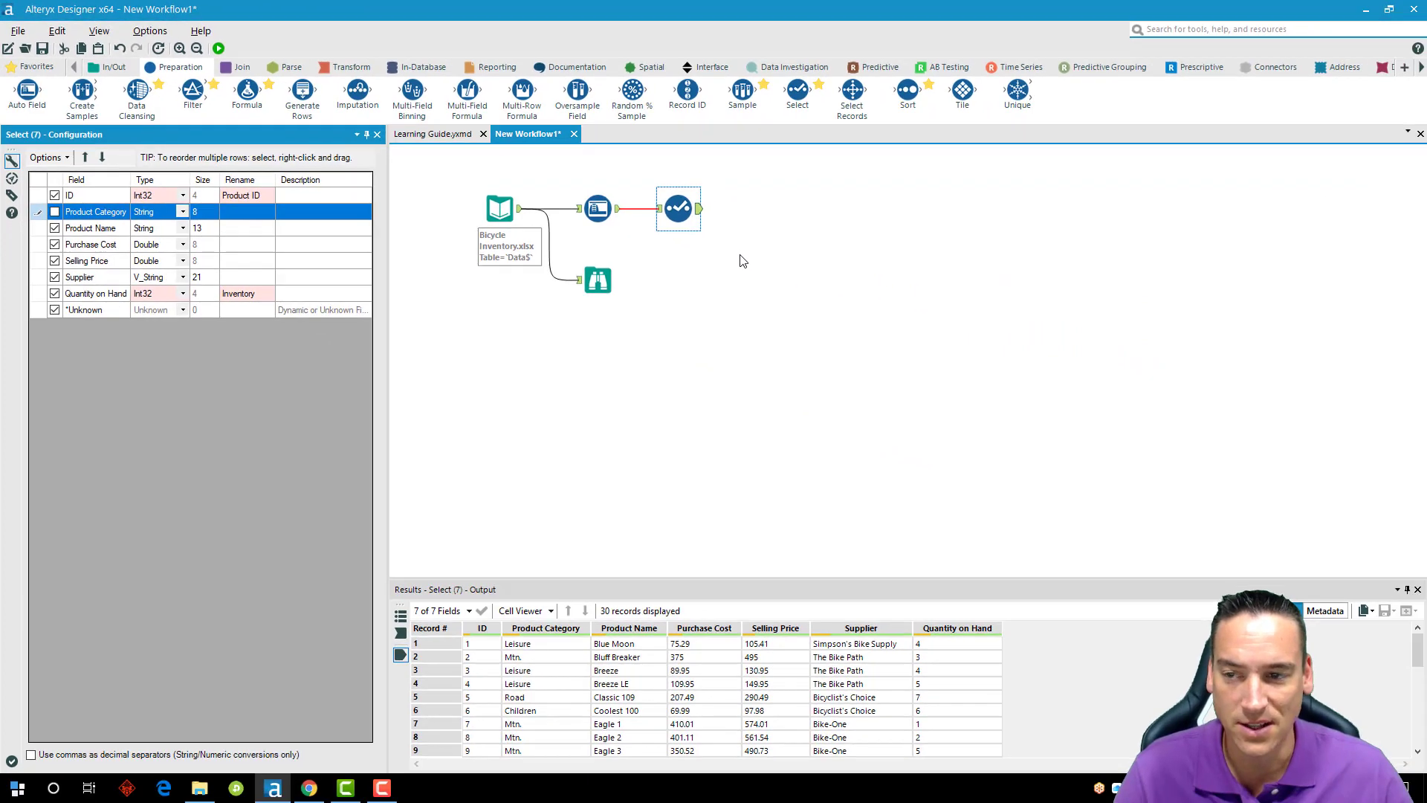
click(740, 260)
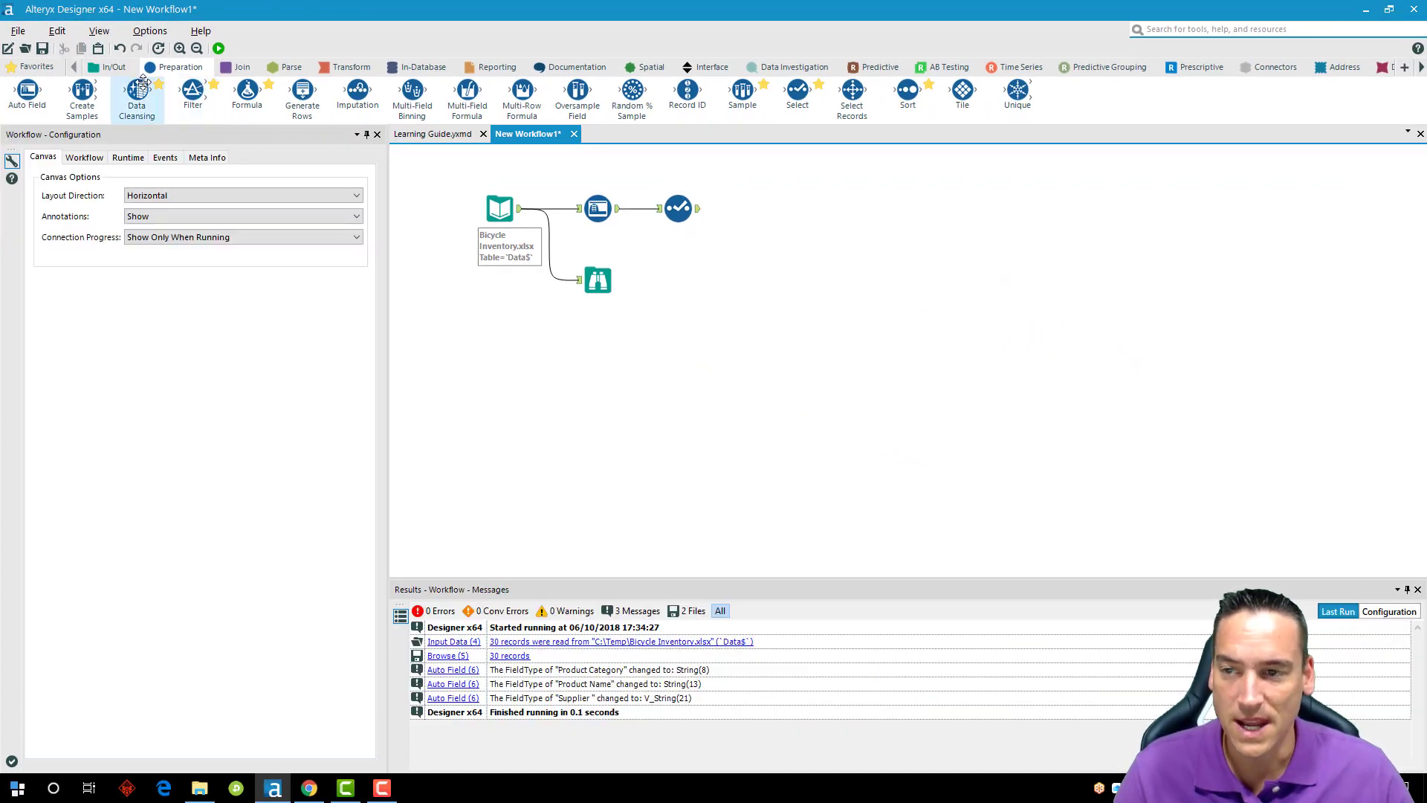
click(102, 68)
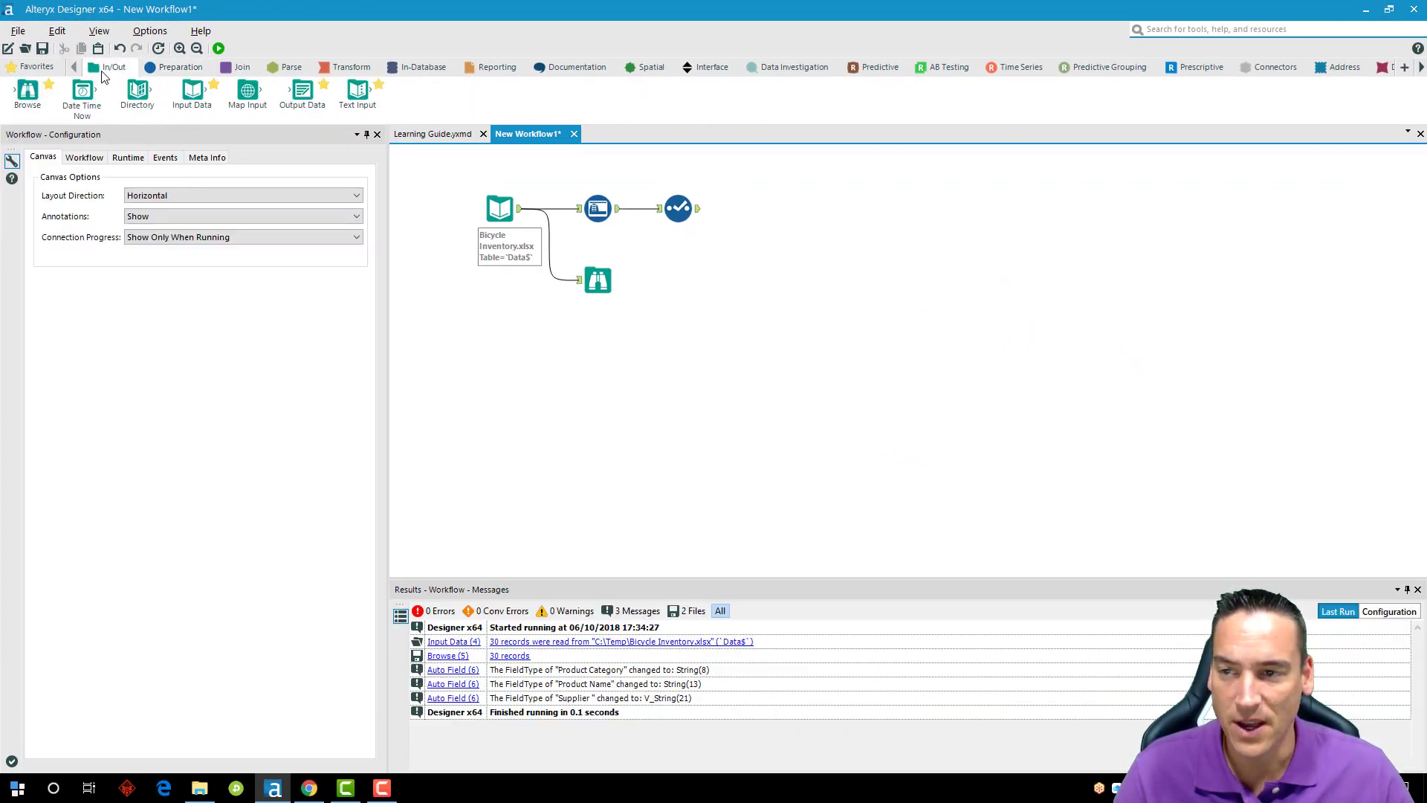
Add a Browse tool after the Select tool and position it below-right.
right_click(695, 214)
click(778, 405)
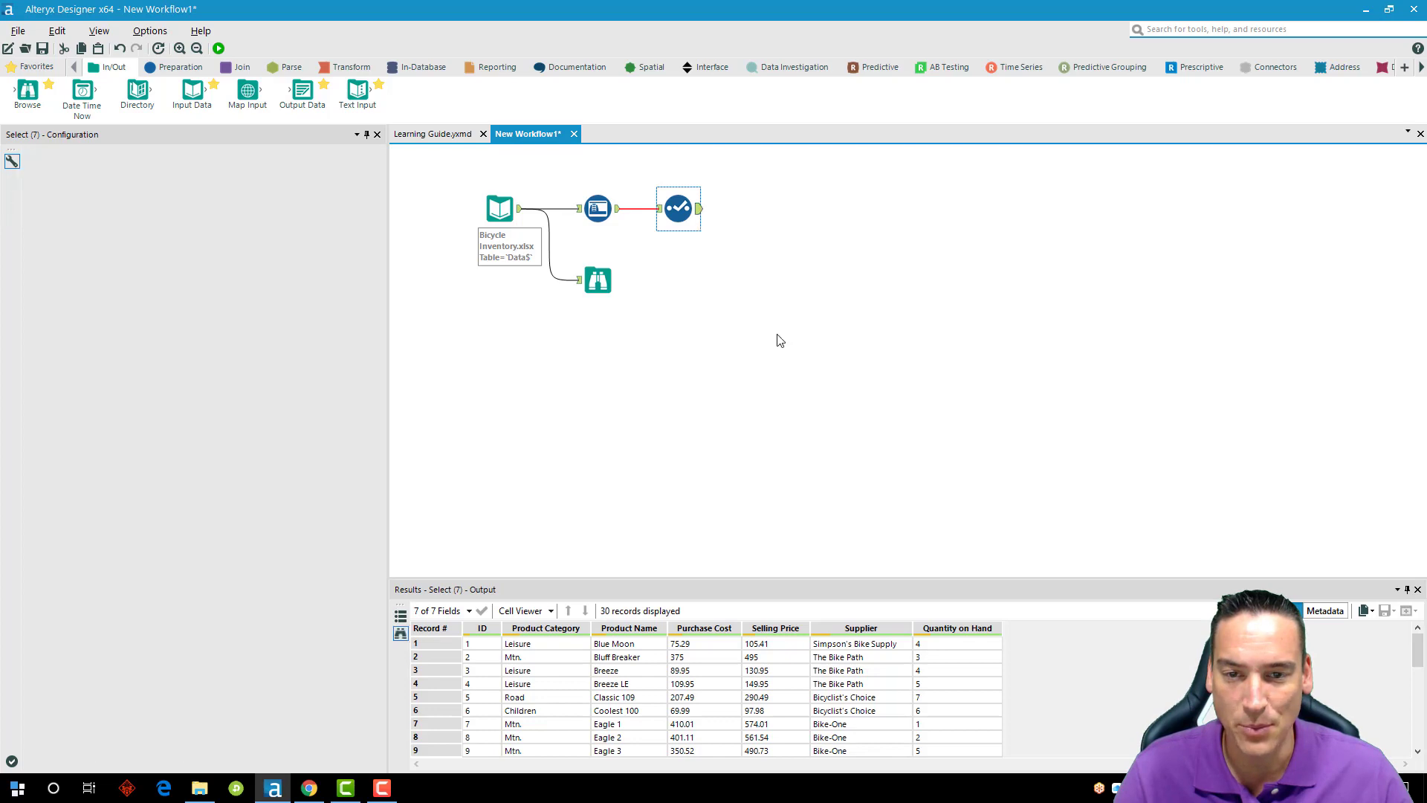
drag(745, 216, 753, 278)
click(758, 391)
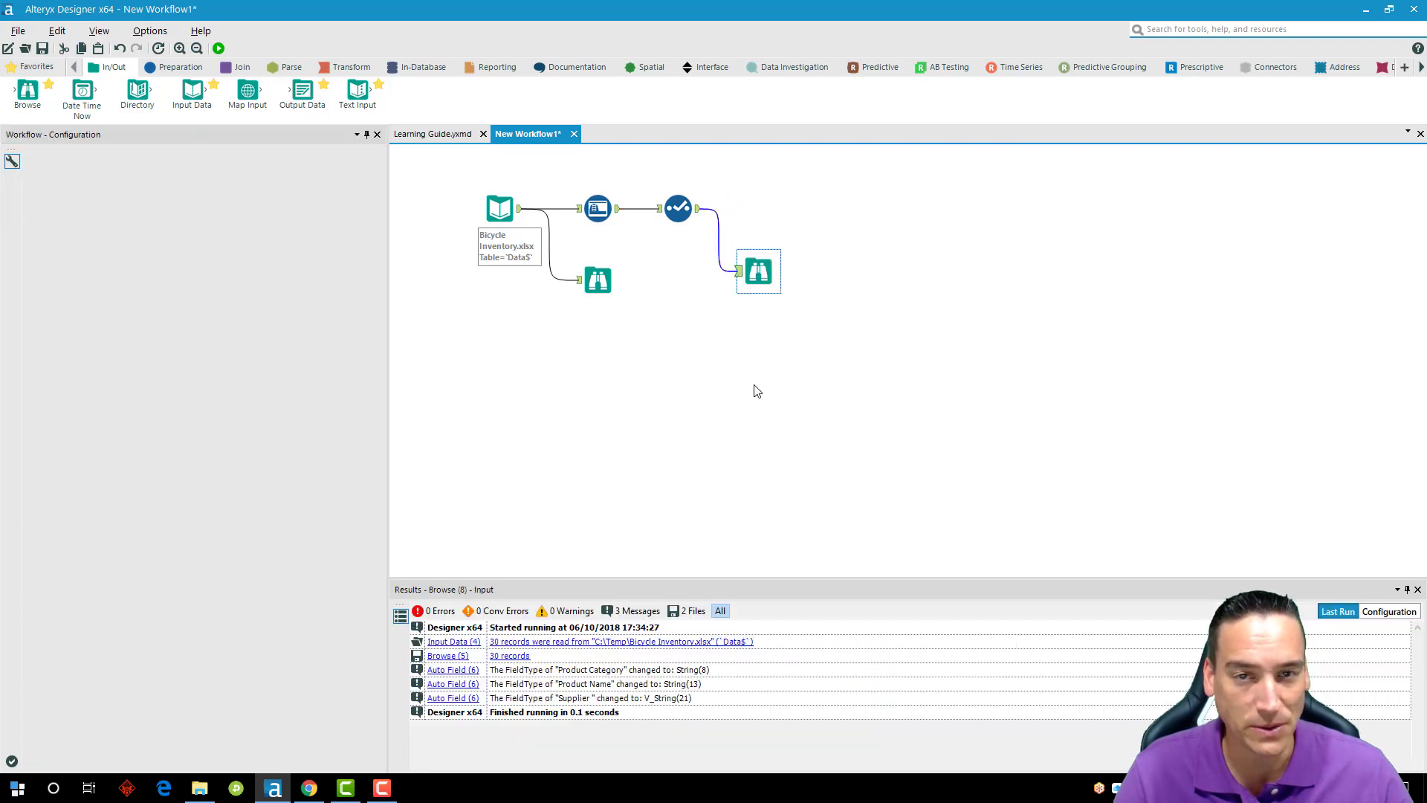
Run the workflow and confirm 30 records across 6 fields without Product Category.
click(218, 48)
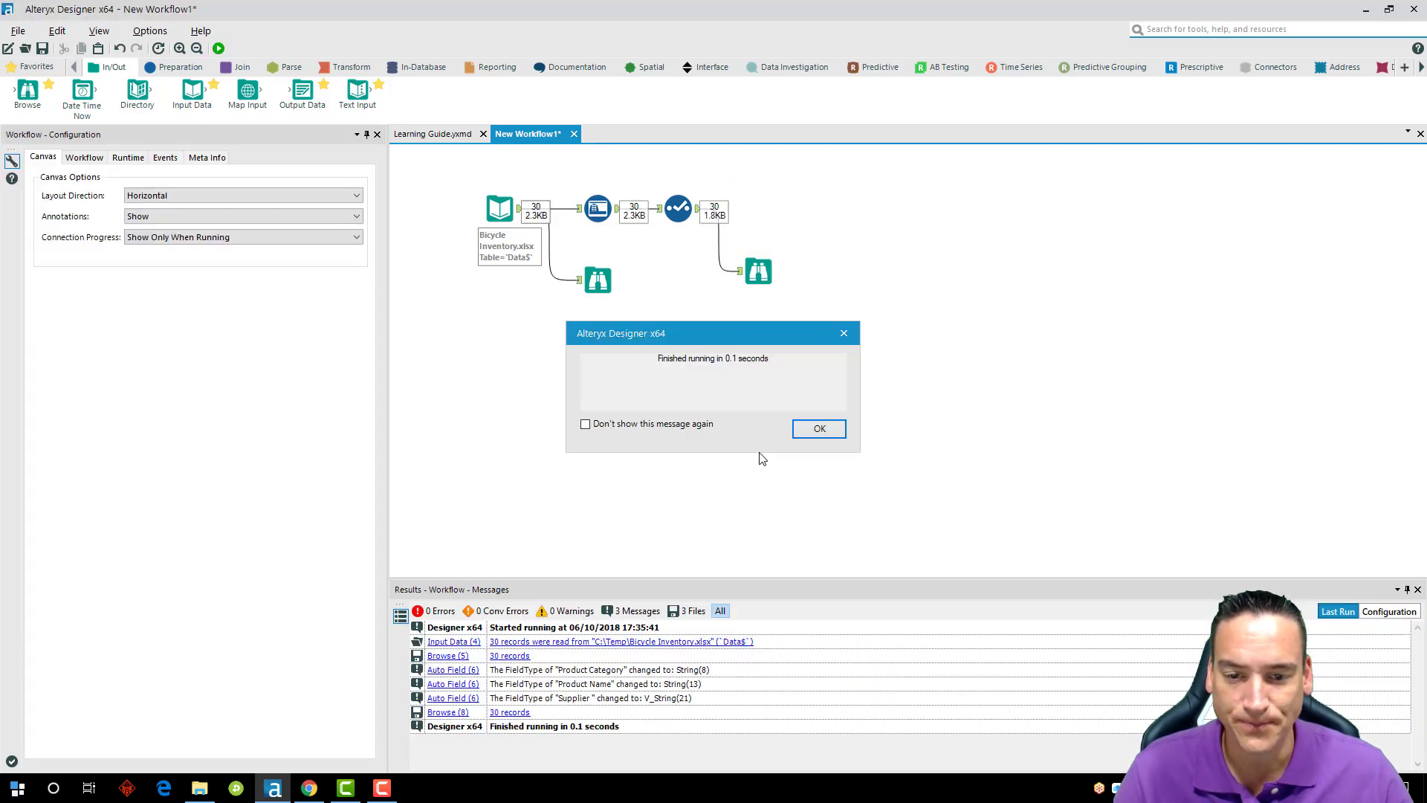
click(819, 428)
click(758, 272)
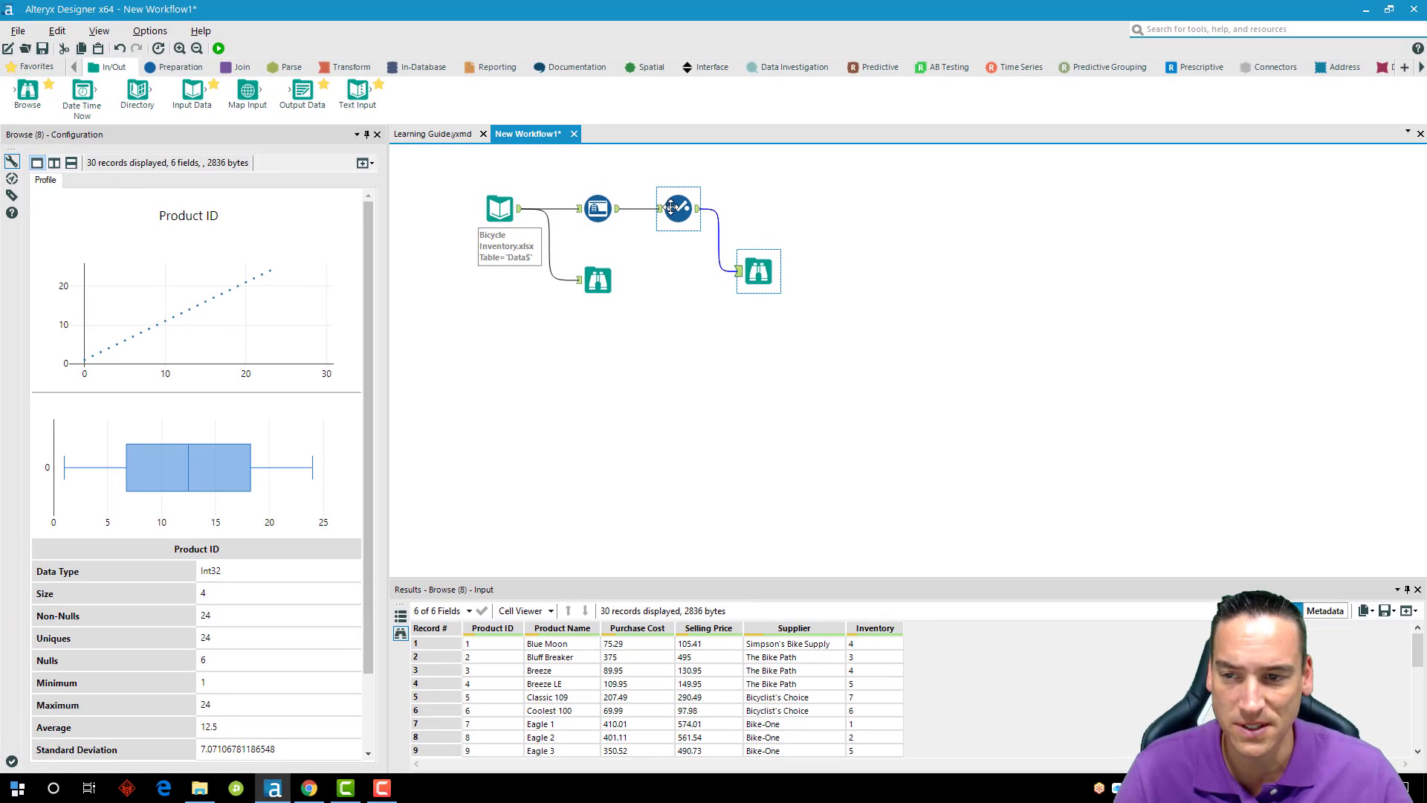
click(671, 207)
click(698, 342)
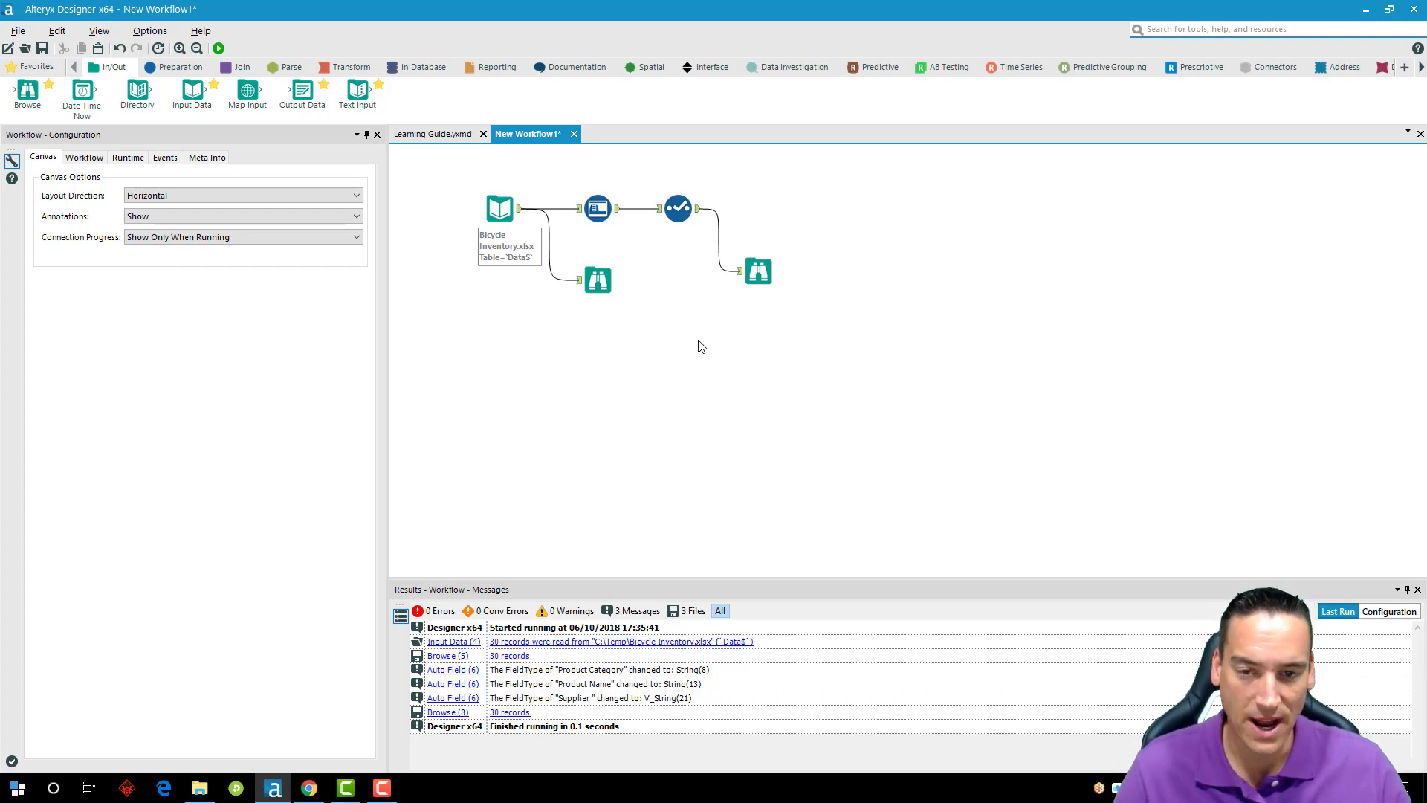
click(678, 210)
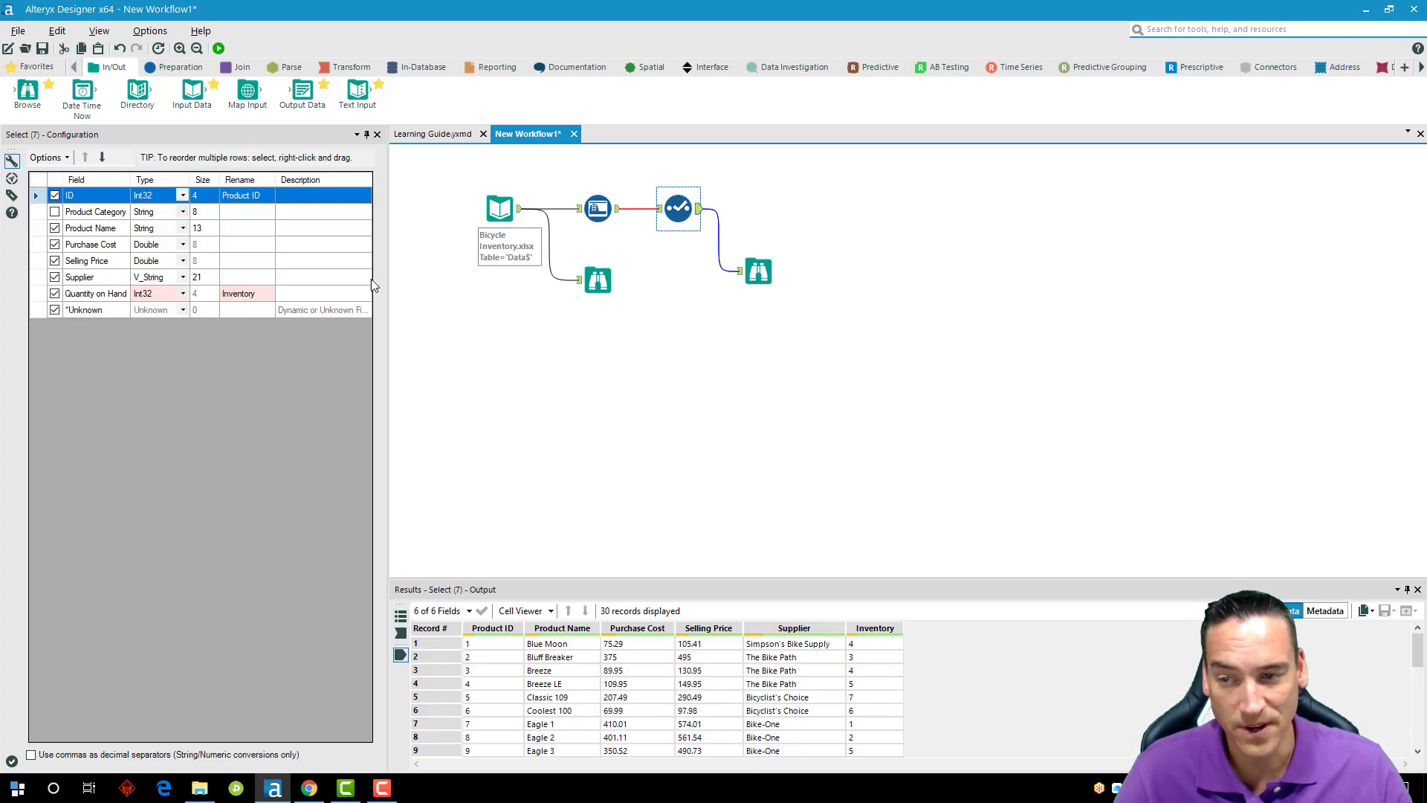
click(746, 338)
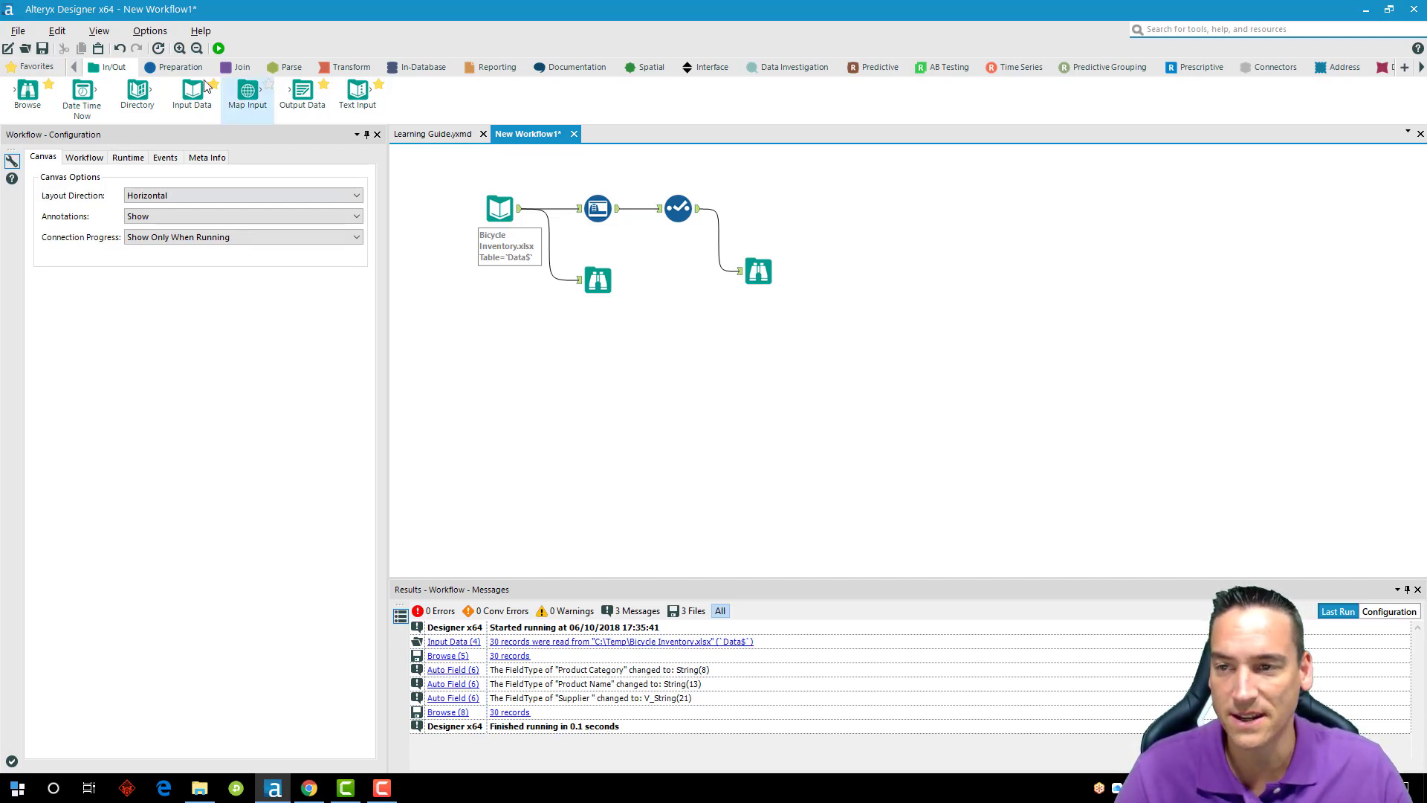
Add a Filter after Select with the condition [Inventory] > 1.
click(175, 68)
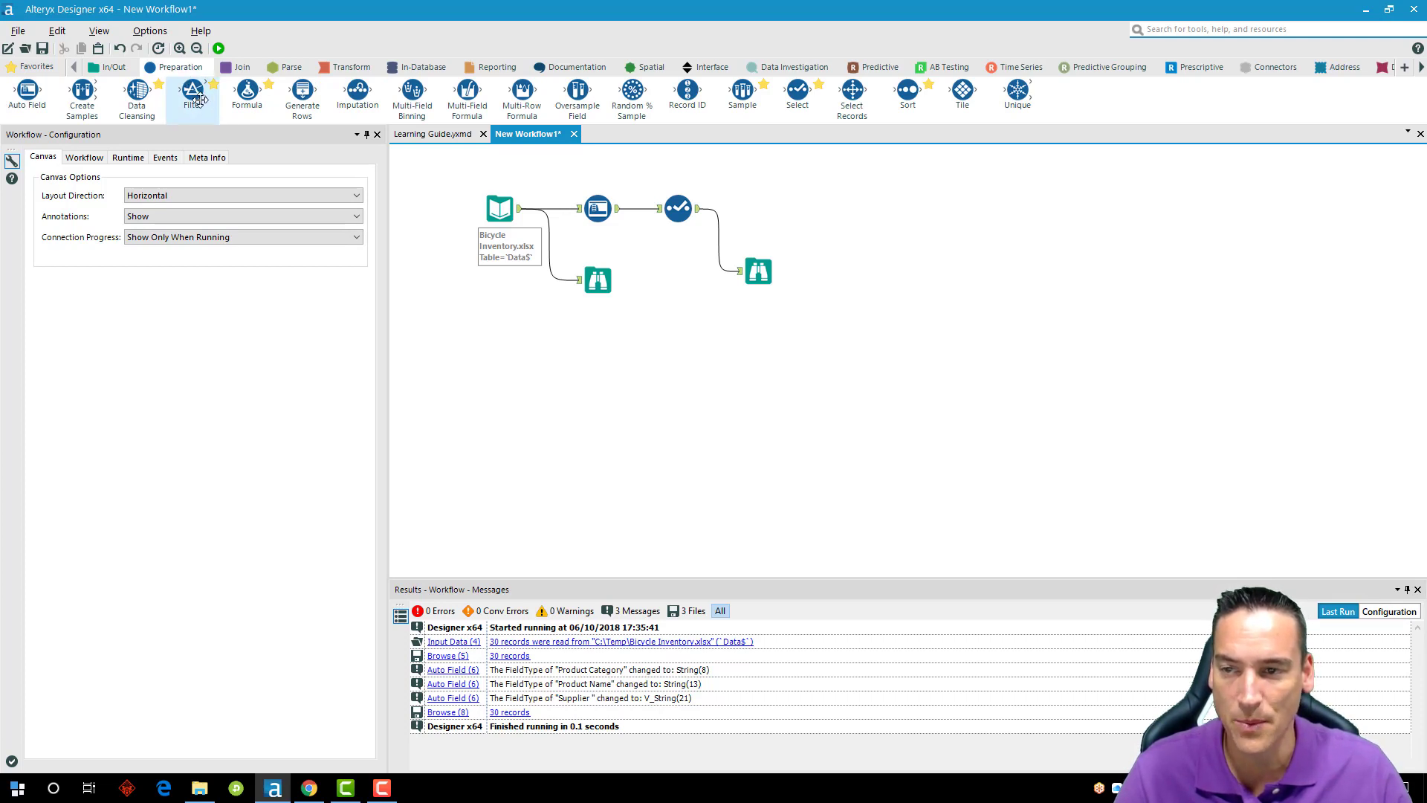
drag(199, 99, 758, 208)
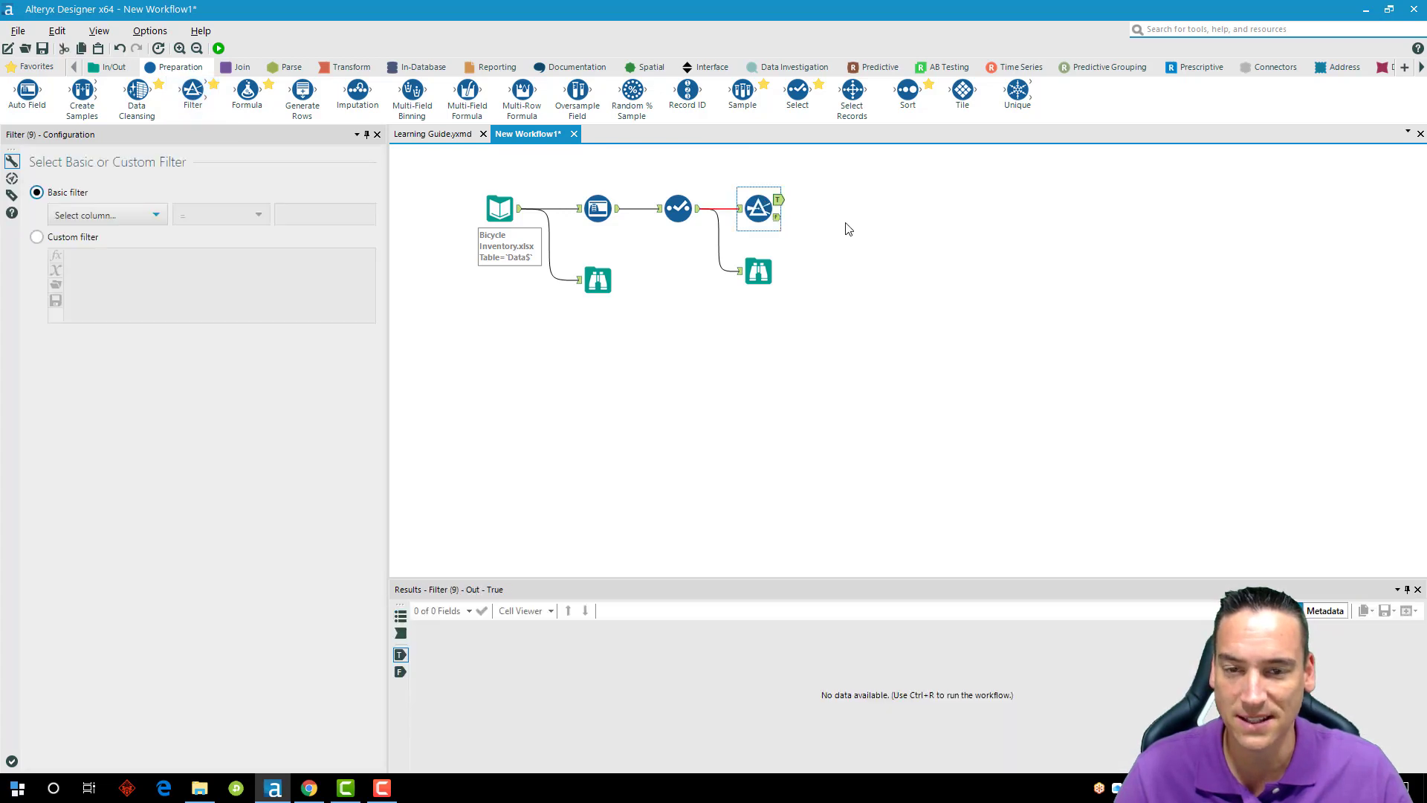
click(144, 220)
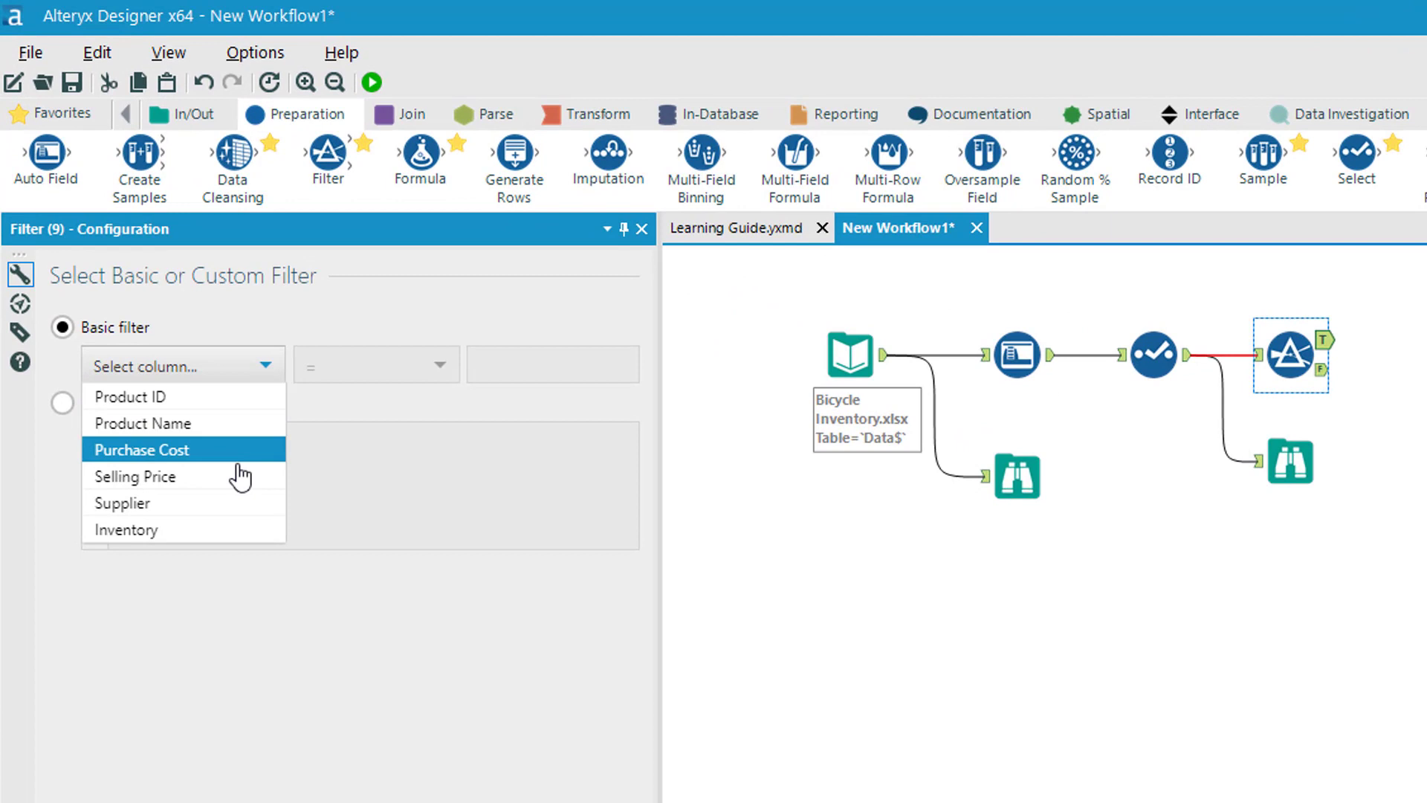
click(232, 530)
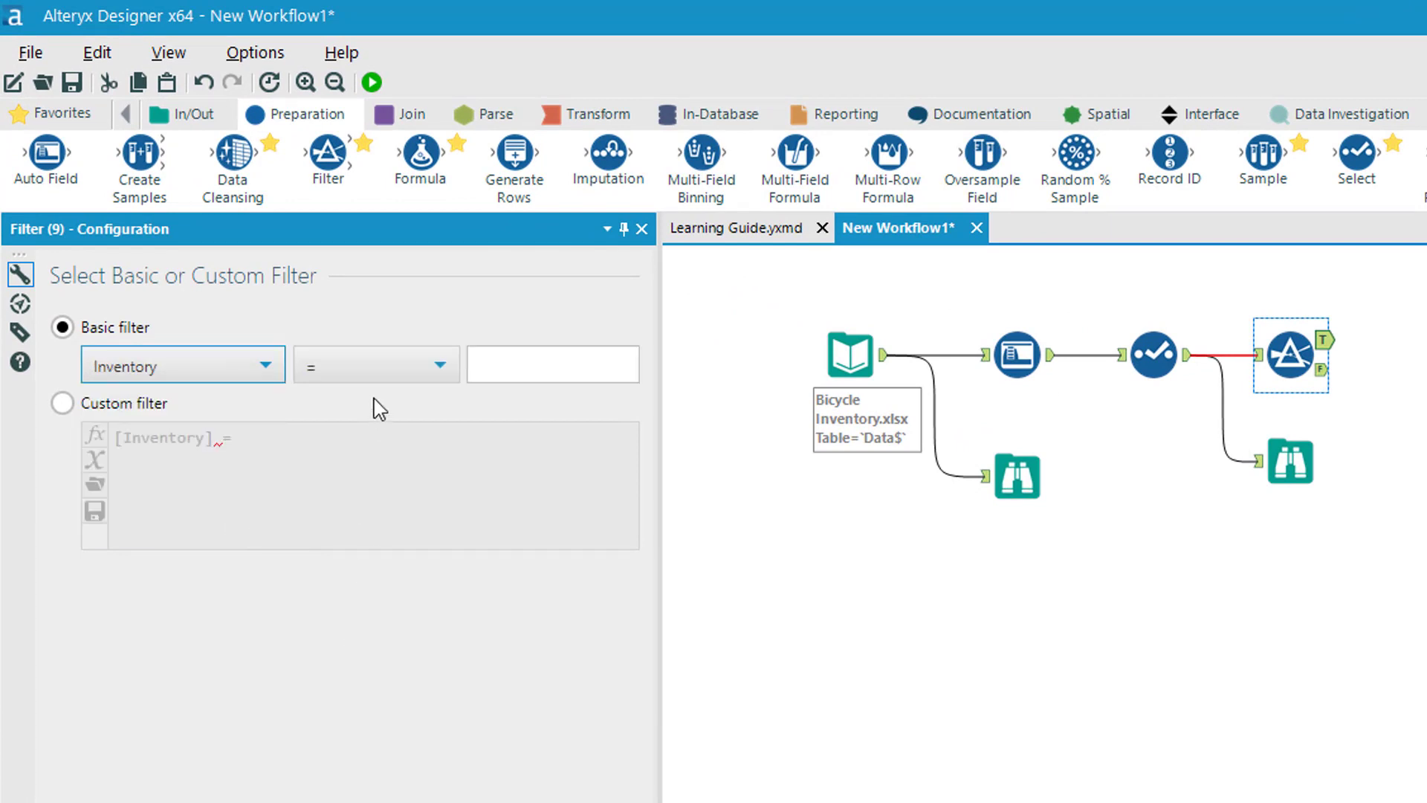
click(407, 371)
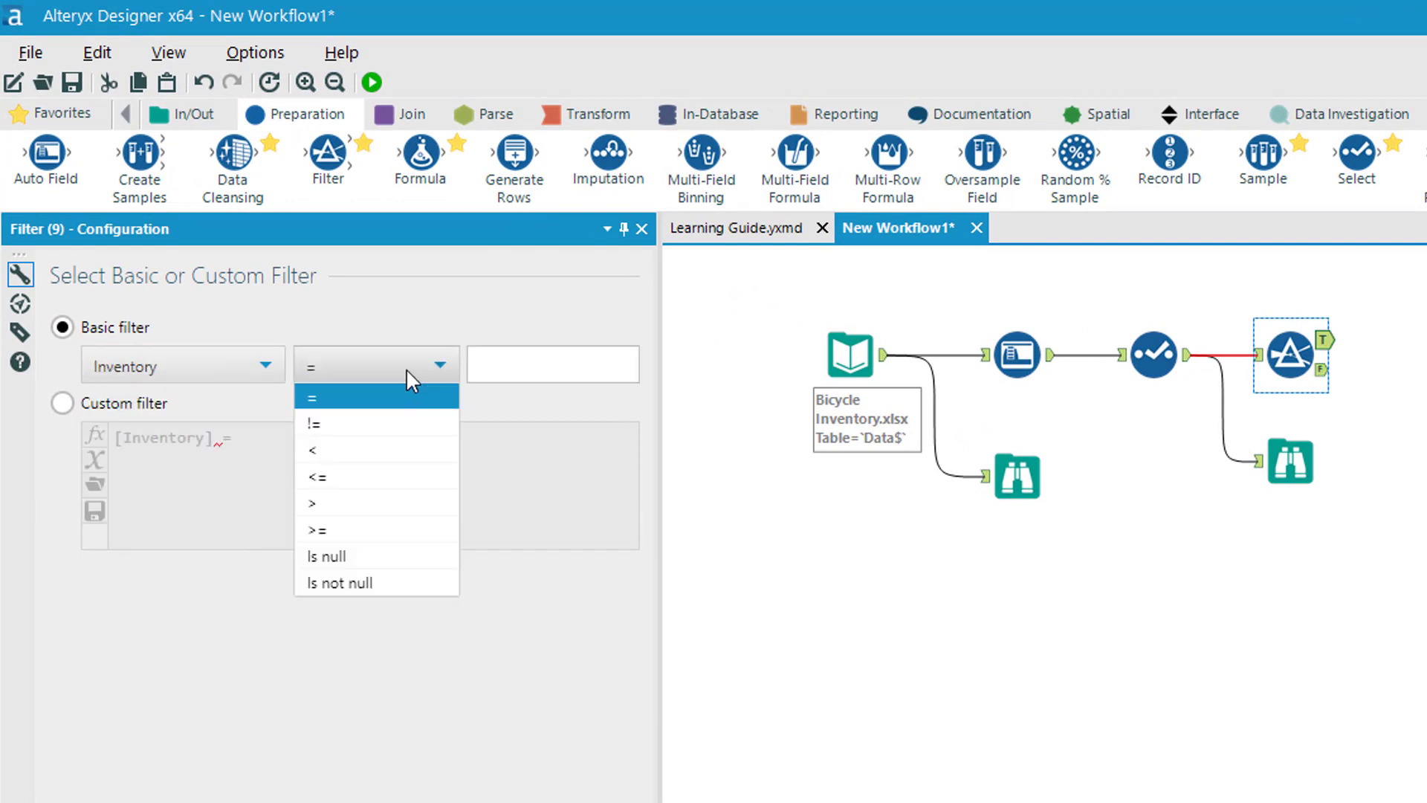
click(407, 503)
click(500, 364)
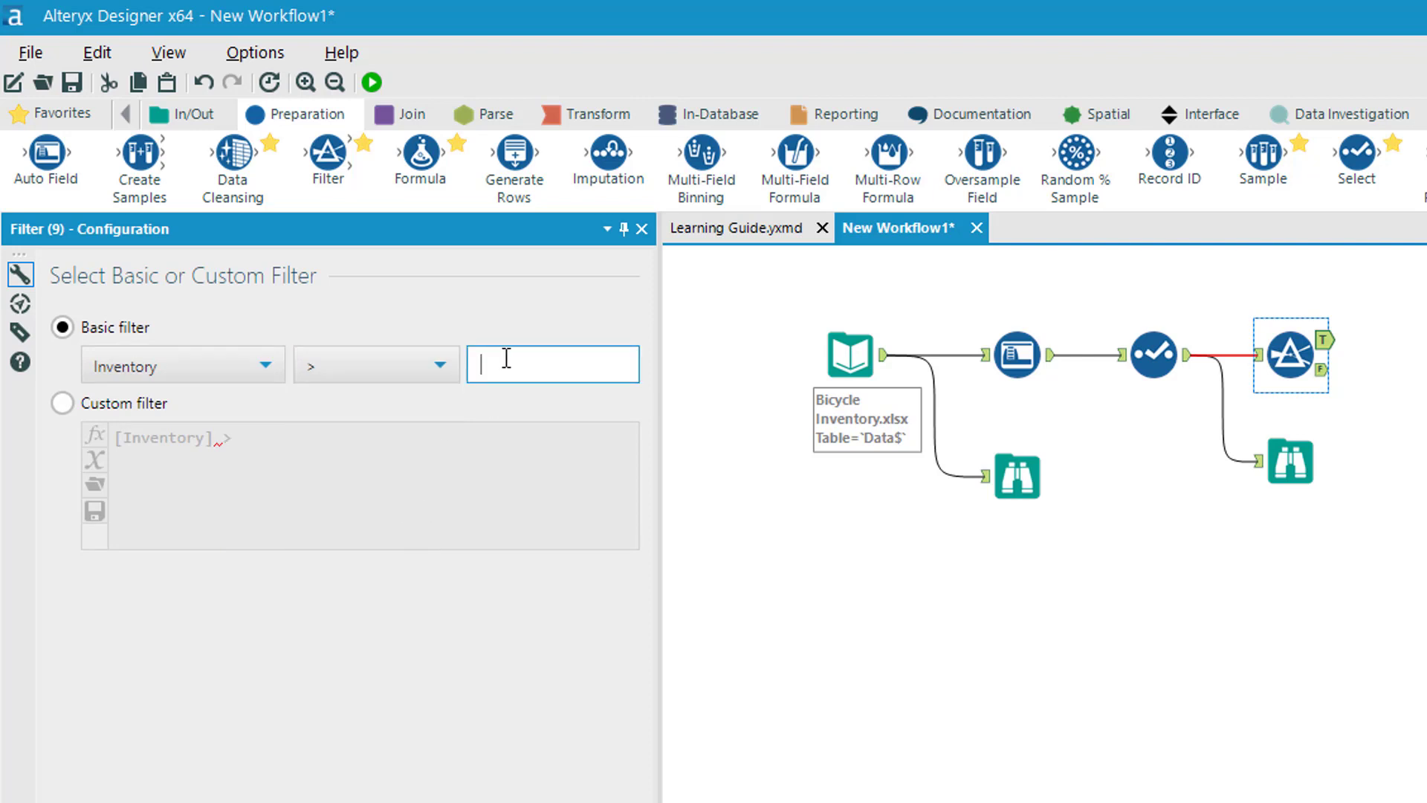
text(1)
click(1193, 684)
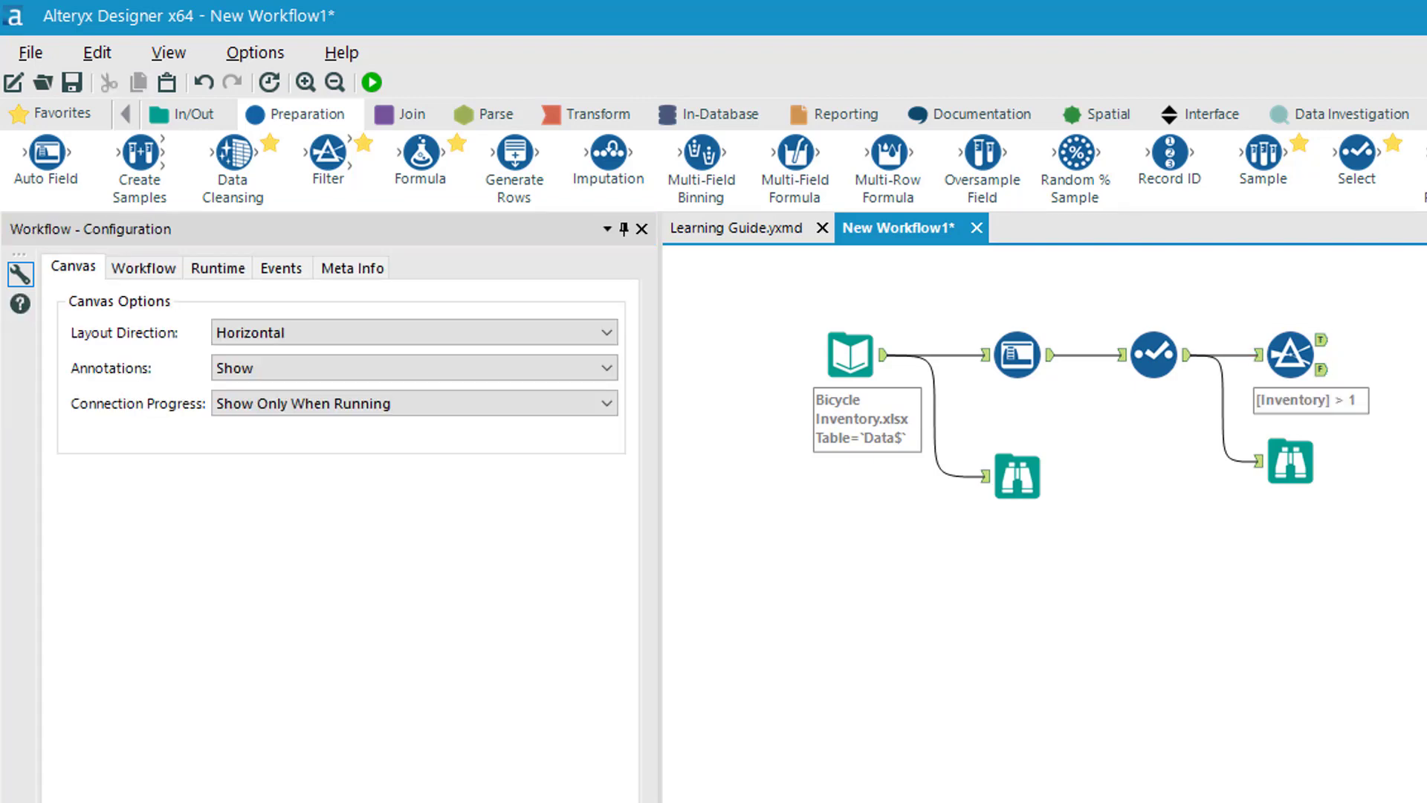
Add Browse tools to both Filter outputs, run, and view 19 True and 11 False records.
right_click(1294, 356)
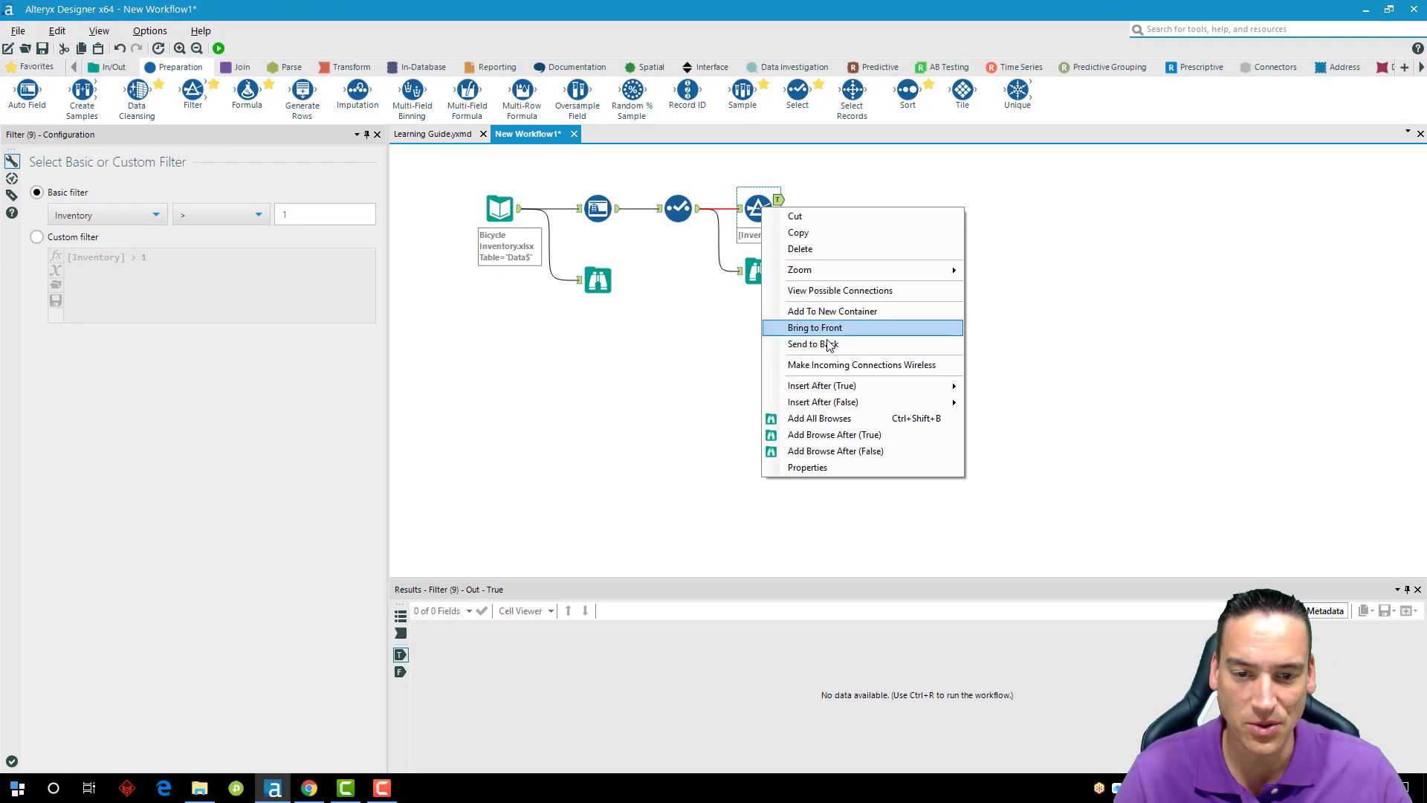
click(819, 418)
click(939, 274)
click(218, 48)
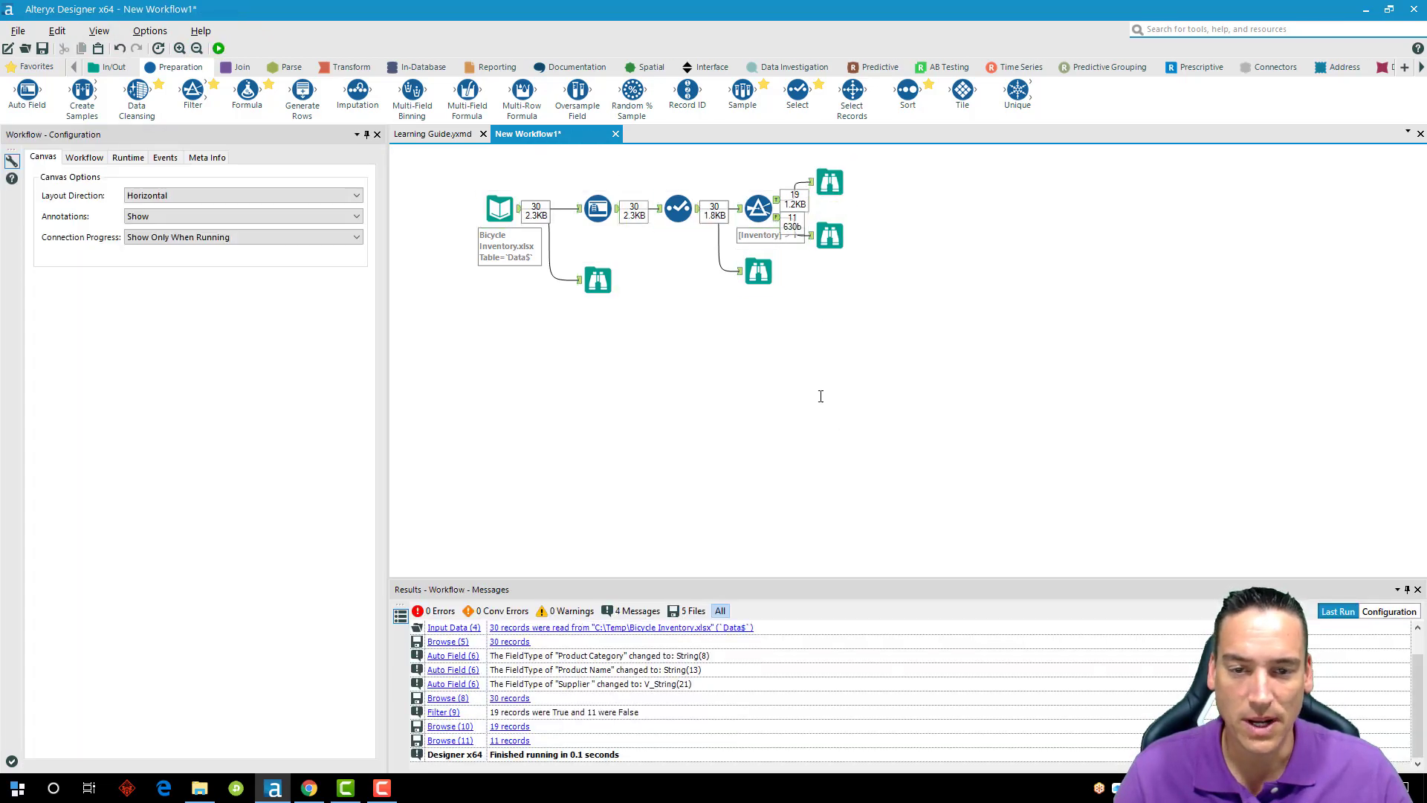
click(818, 427)
click(829, 182)
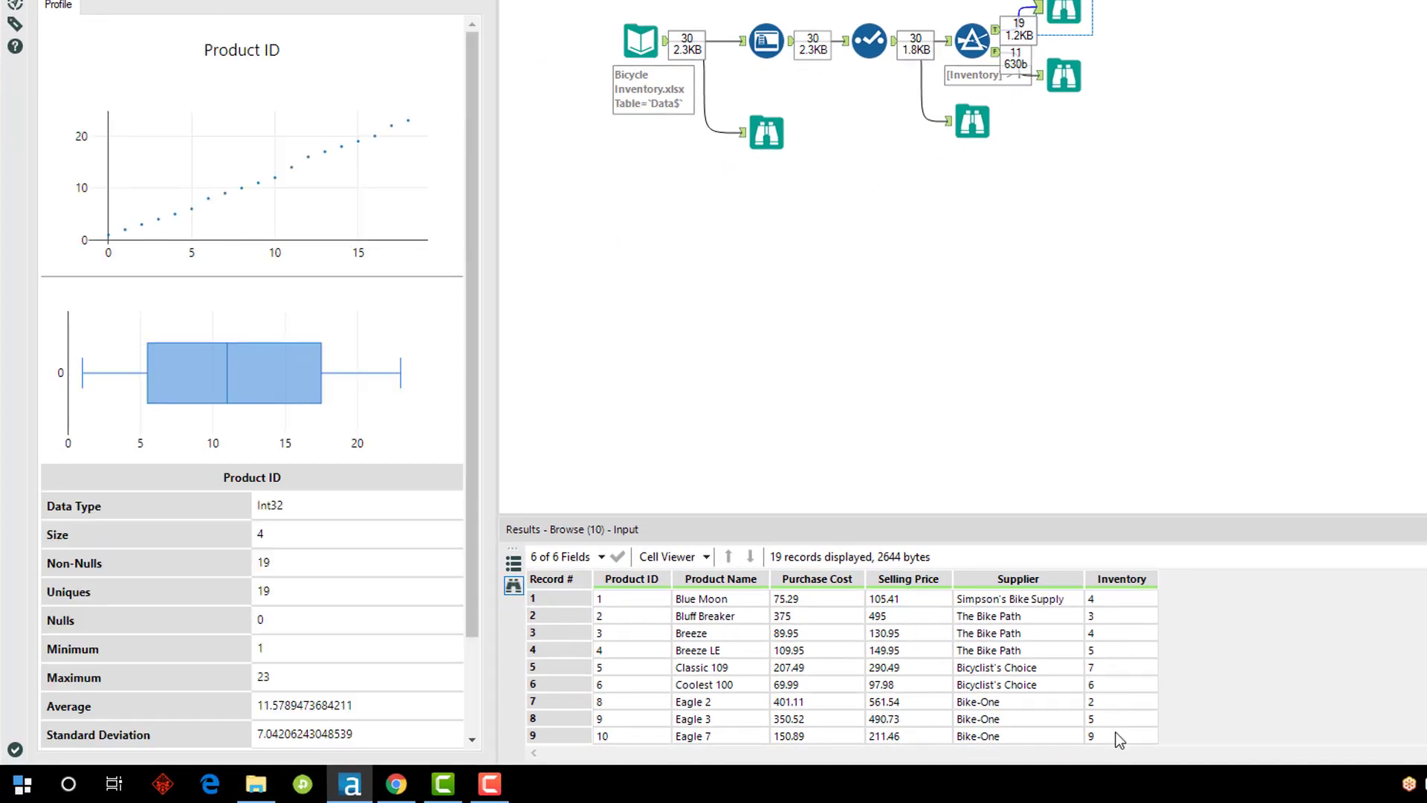
click(1063, 75)
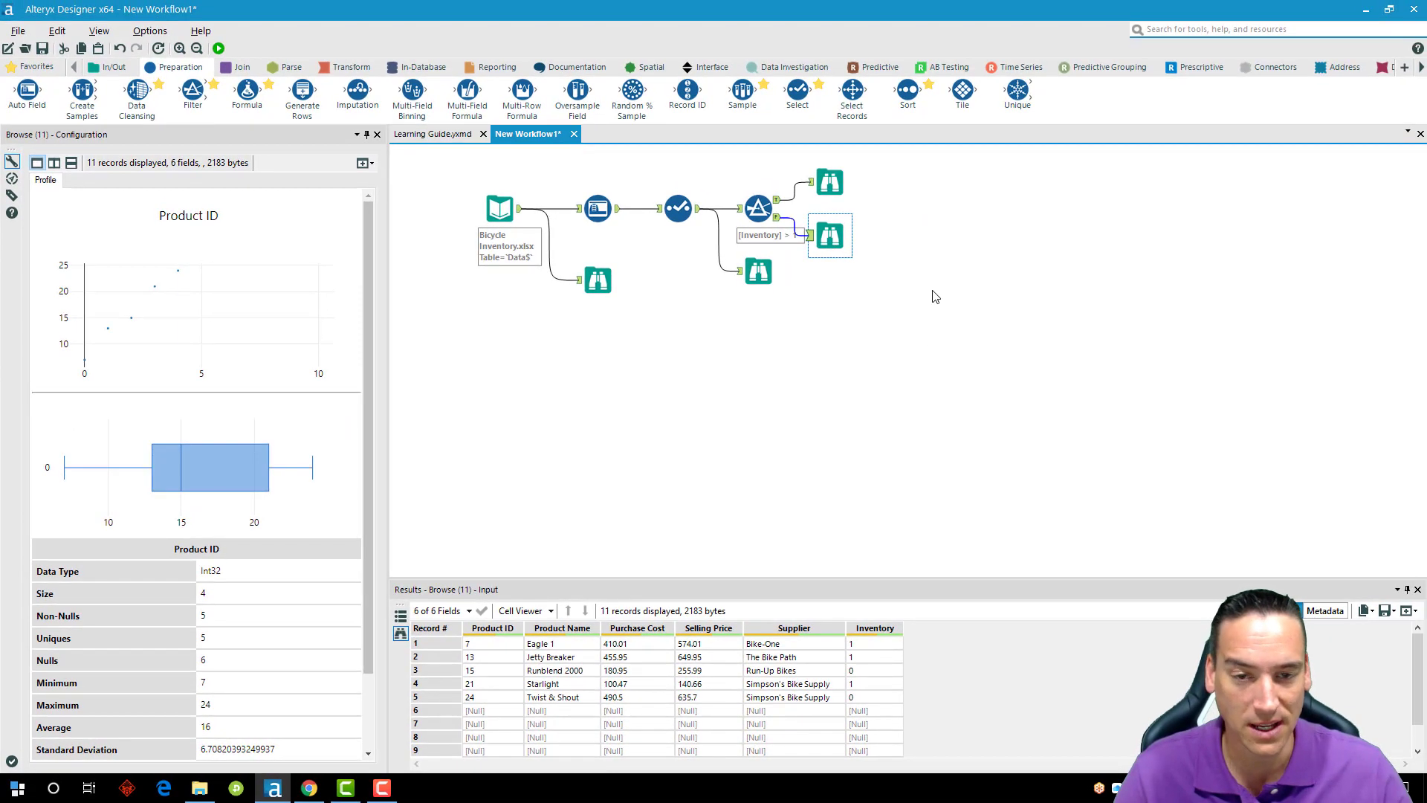
Move both Filter Browse tools further right and view the 19 passing records.
click(935, 296)
drag(876, 179, 822, 301)
drag(820, 185, 838, 185)
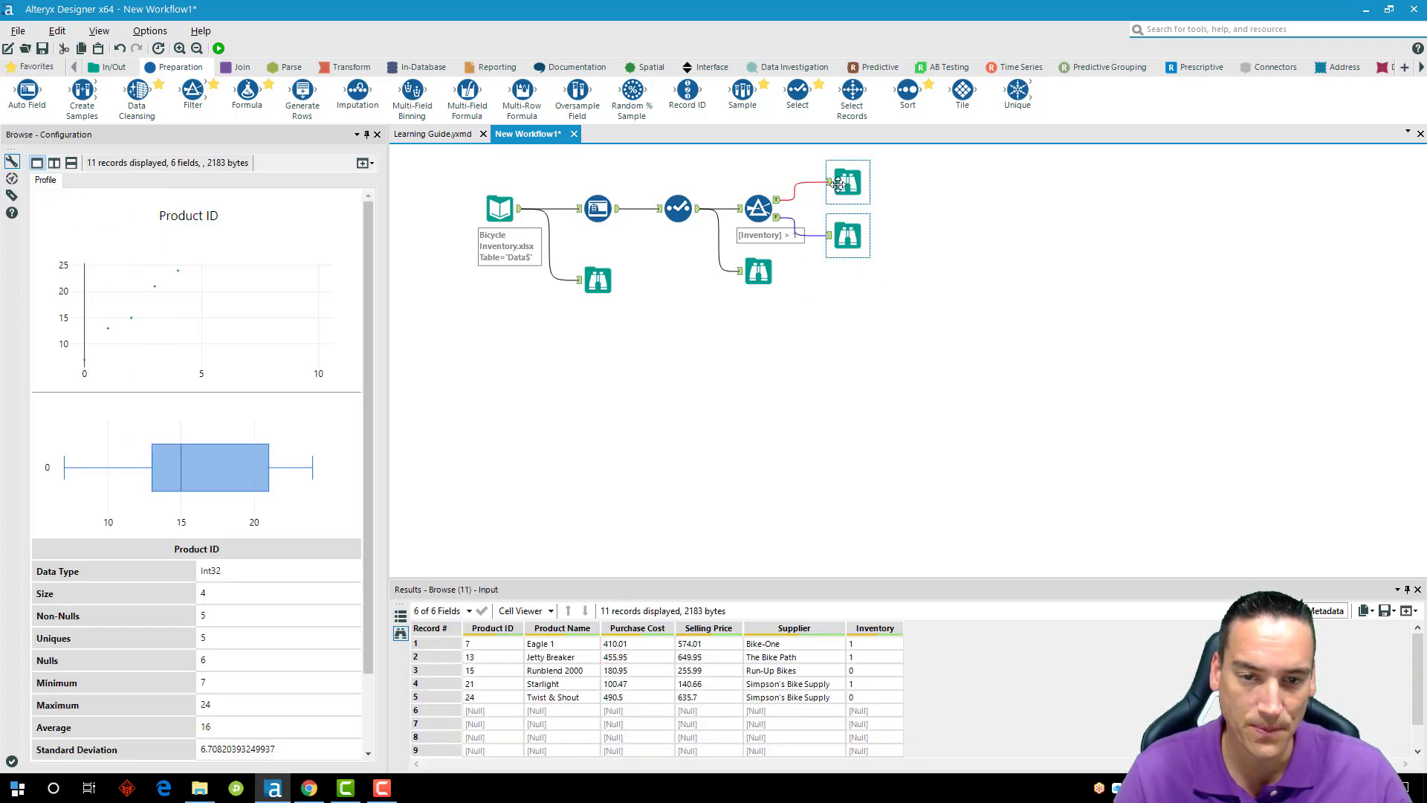
click(915, 205)
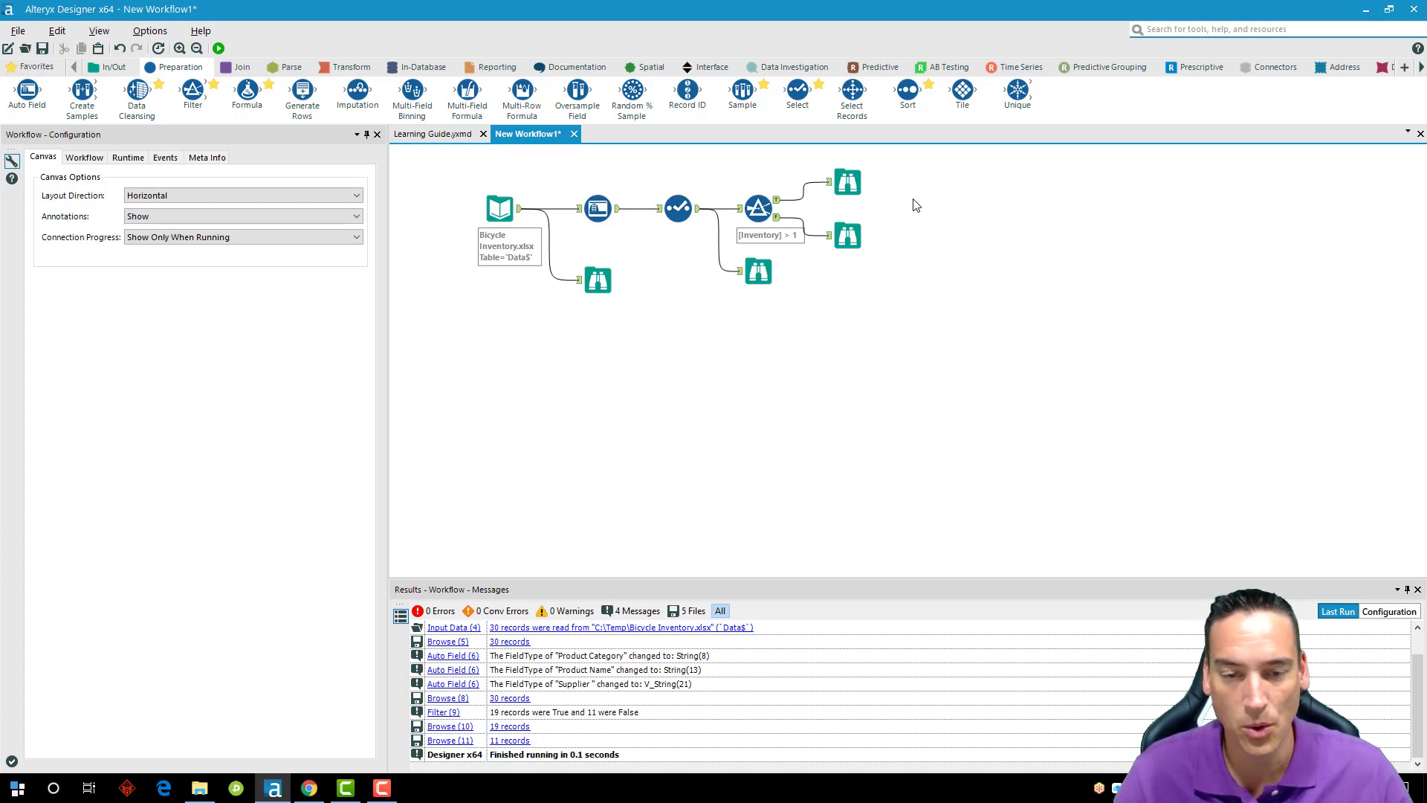
click(847, 182)
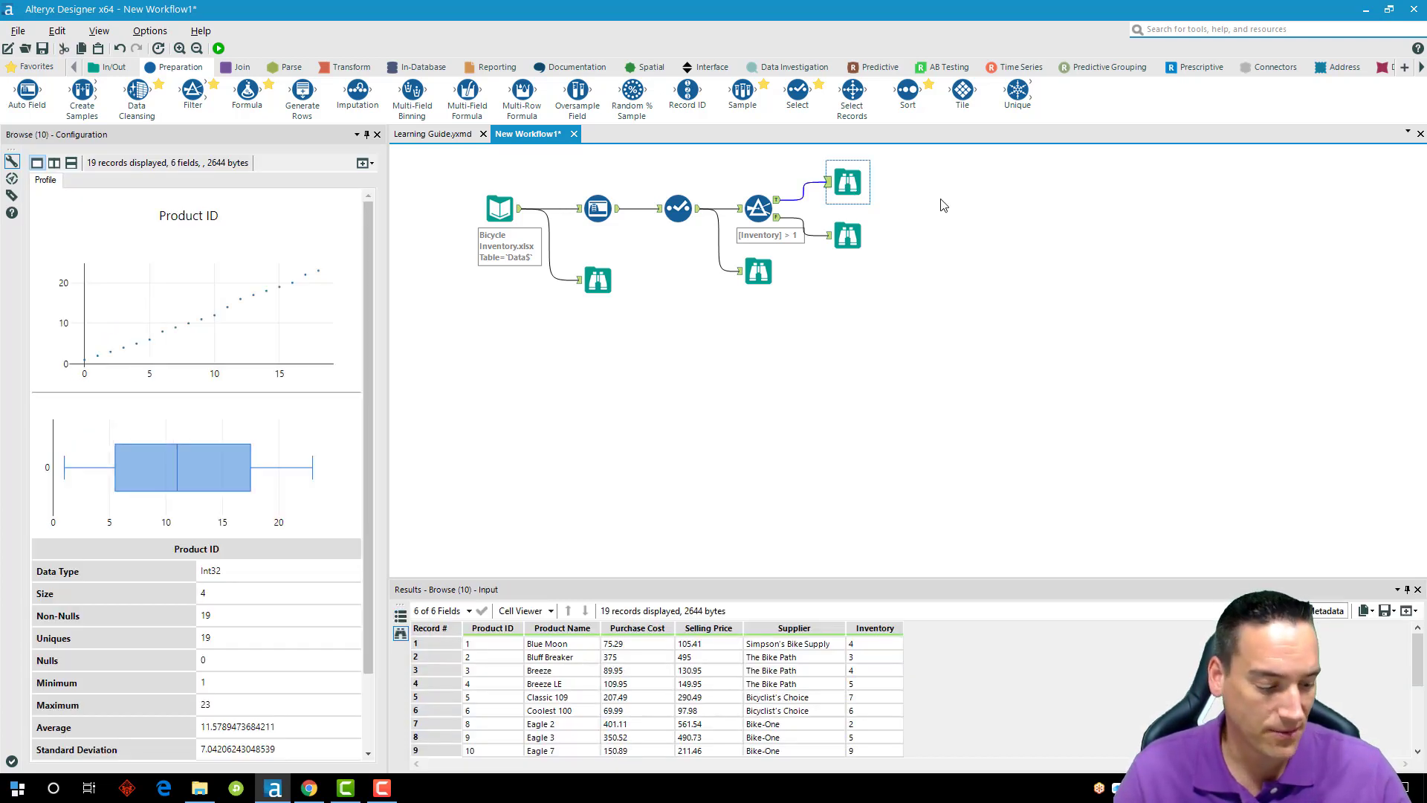
Replace the True-output Browse with a Formula tool adding a new GreaterThanFive column.
key(Delete)
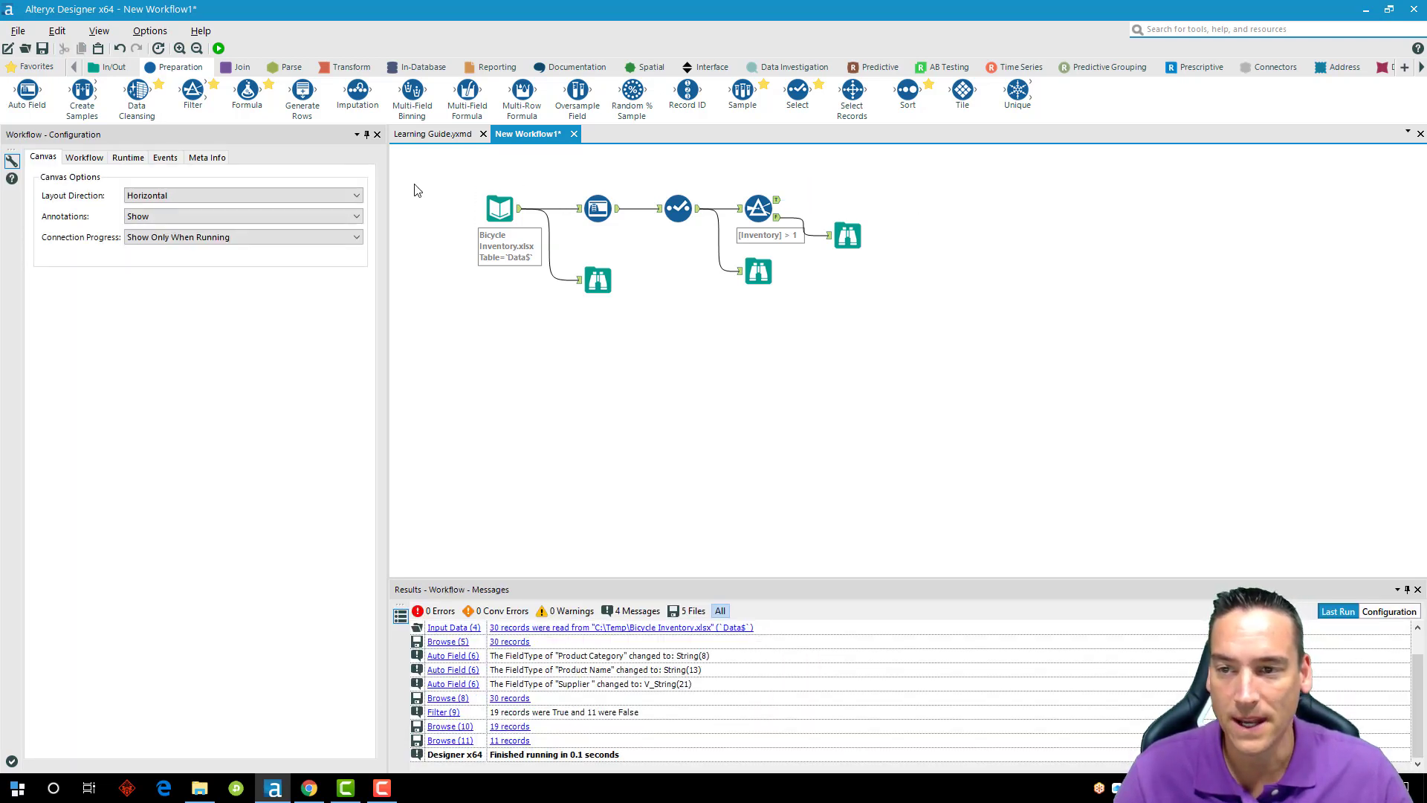
drag(247, 91, 849, 202)
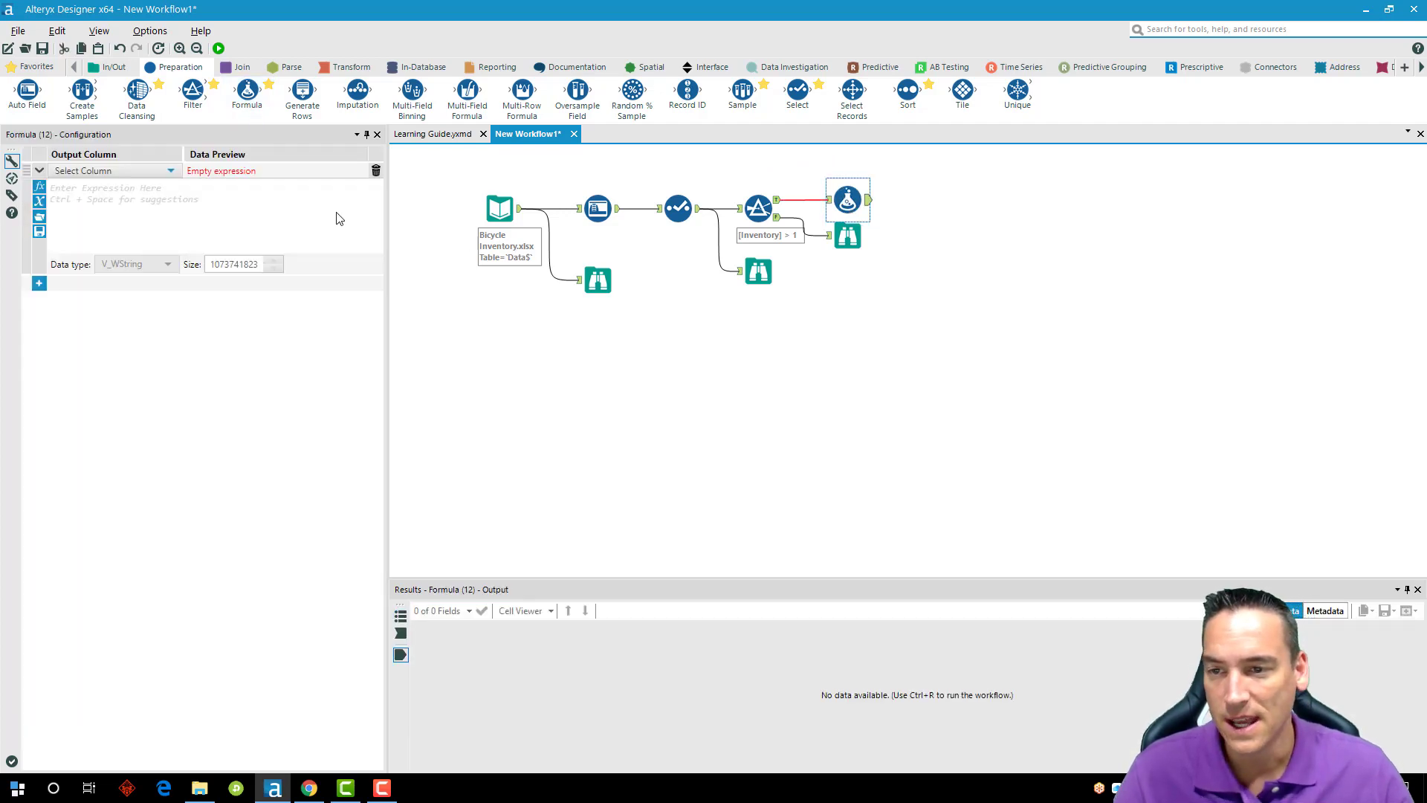
click(162, 170)
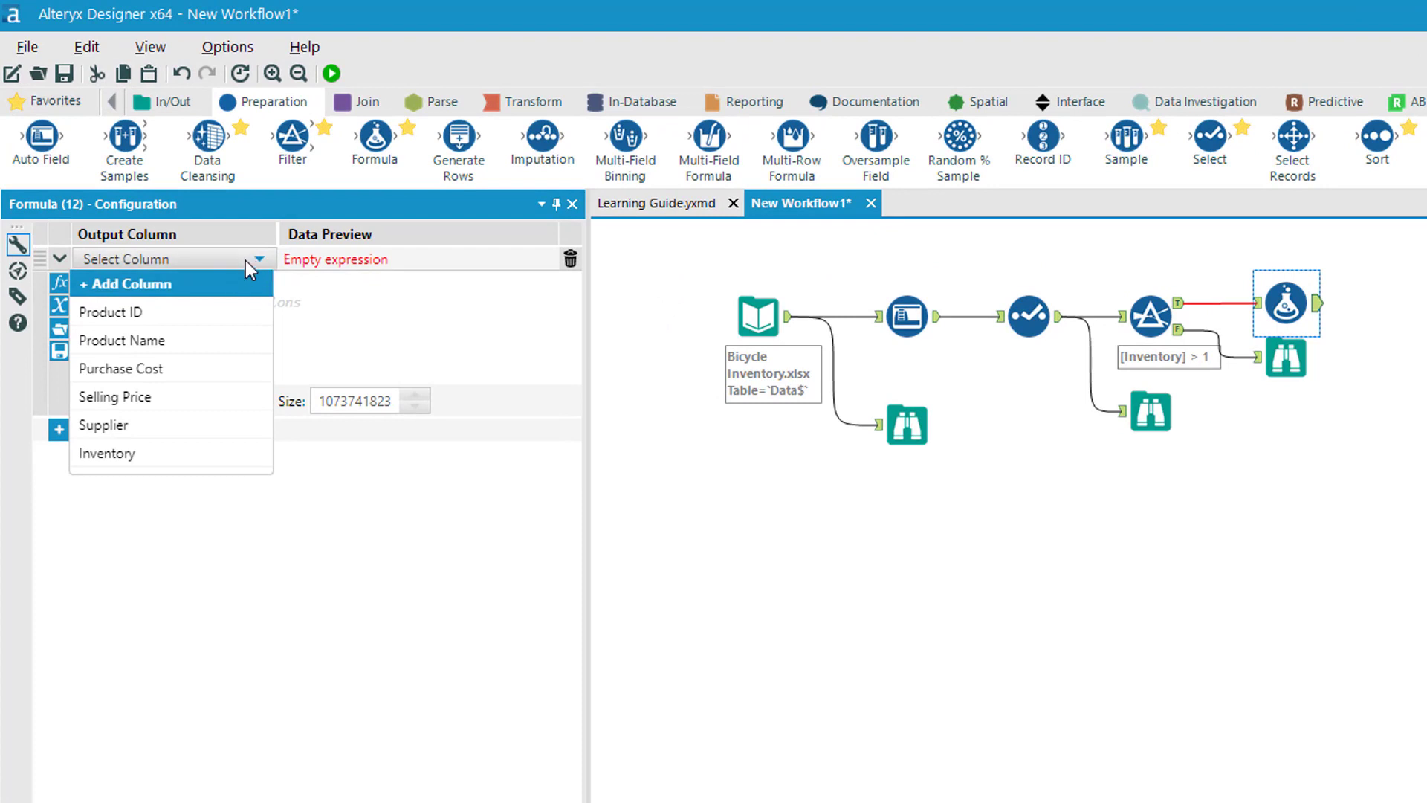
click(177, 284)
text(Grea)
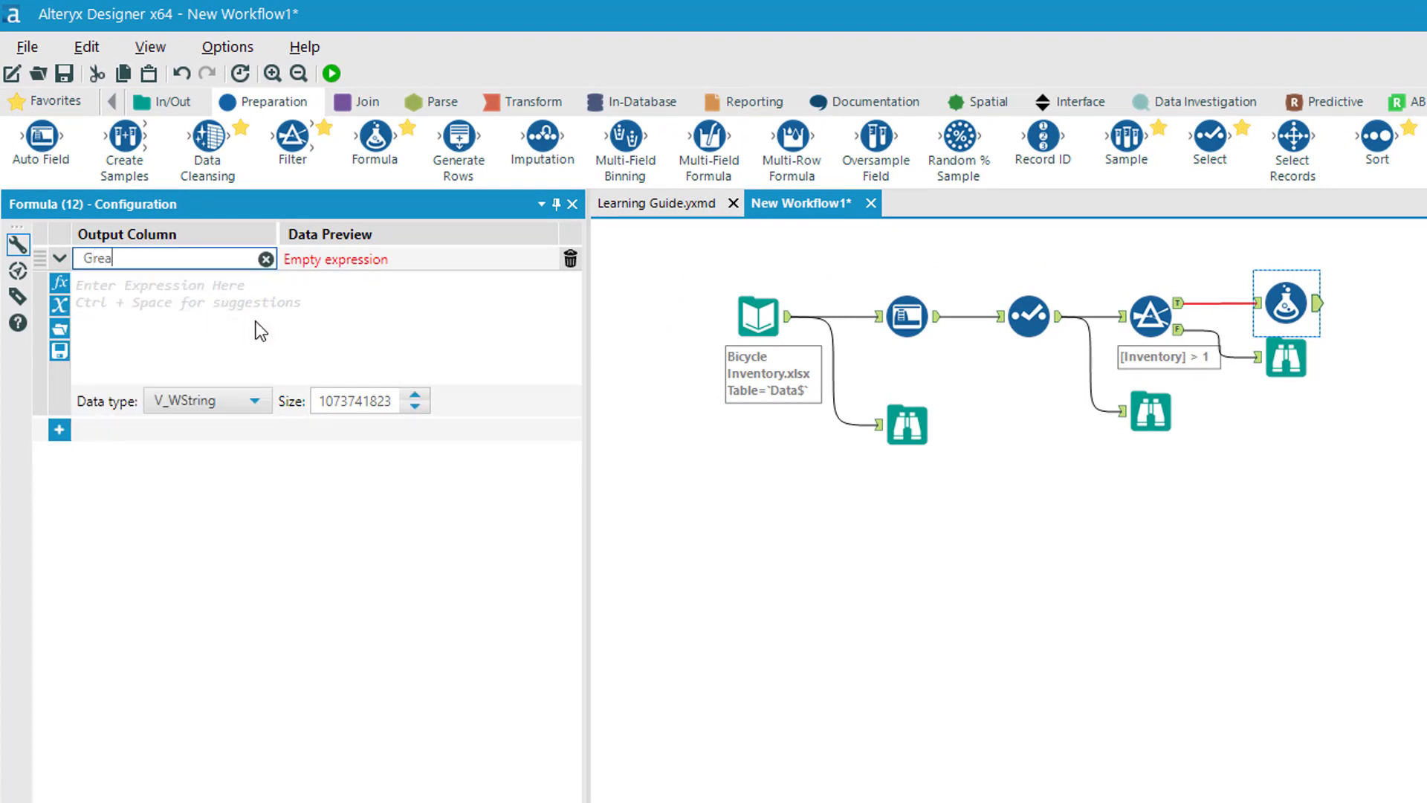
text(terThanFive)
Insert an IF THEN ELSE ENDIF template with [Inventory] as the condition.
click(260, 330)
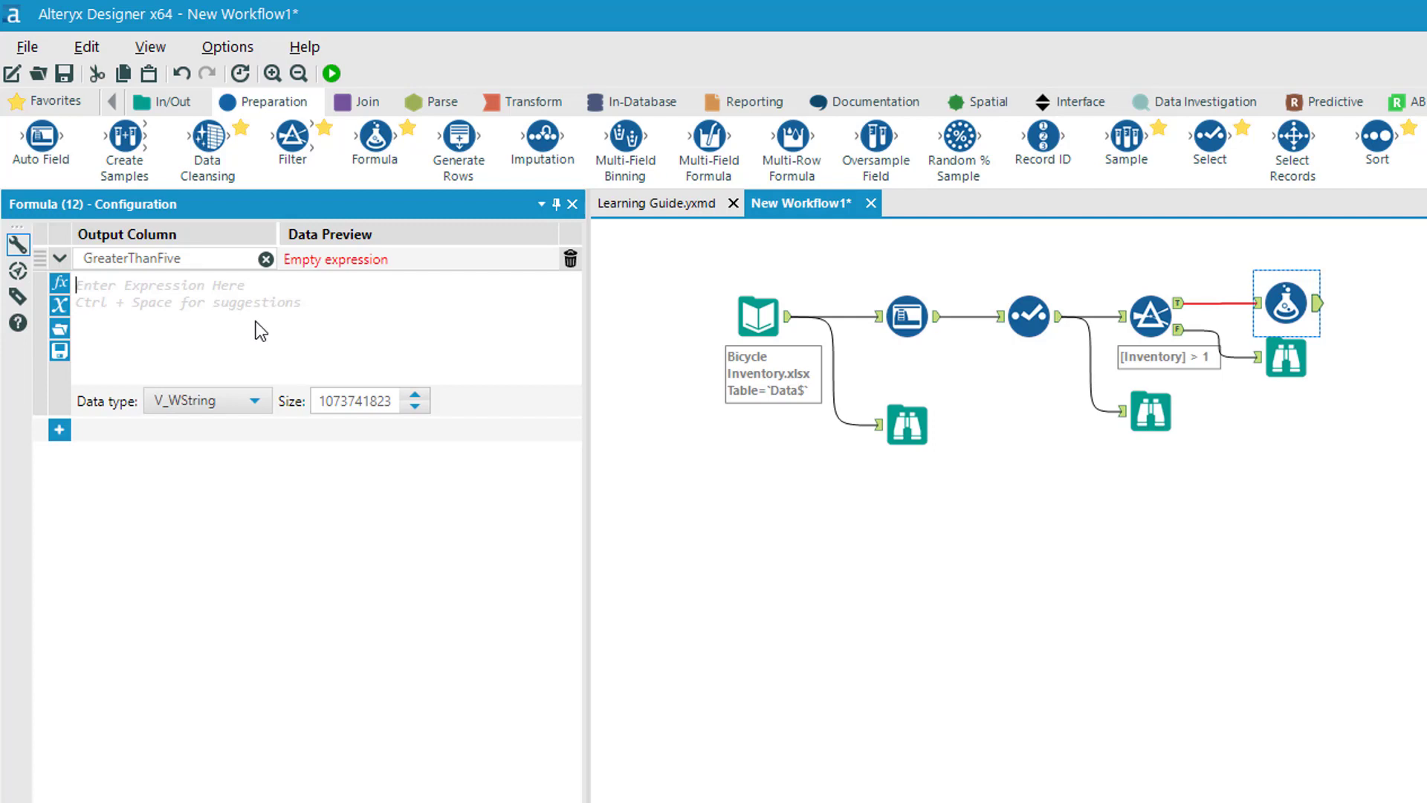
text(IF)
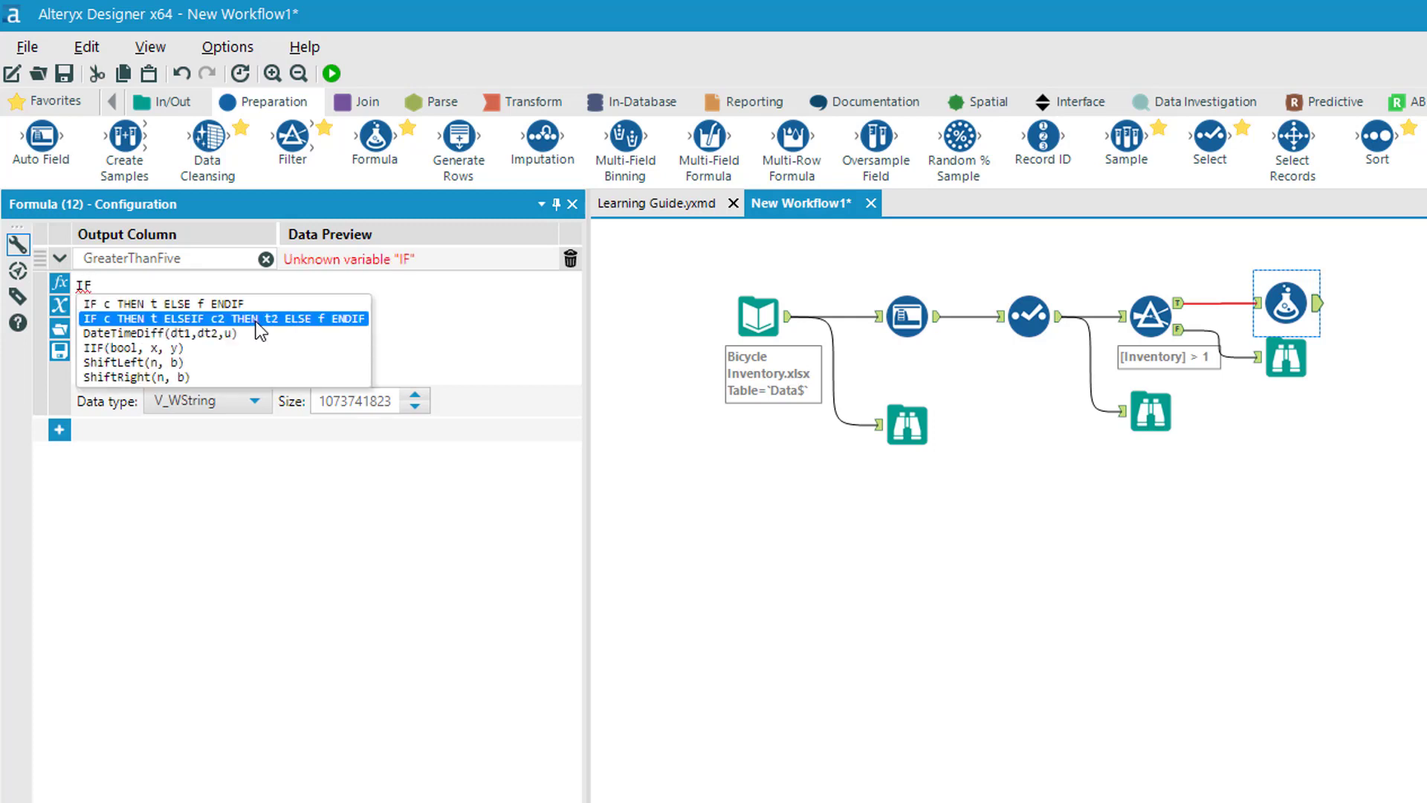
key(Up)
key(Return)
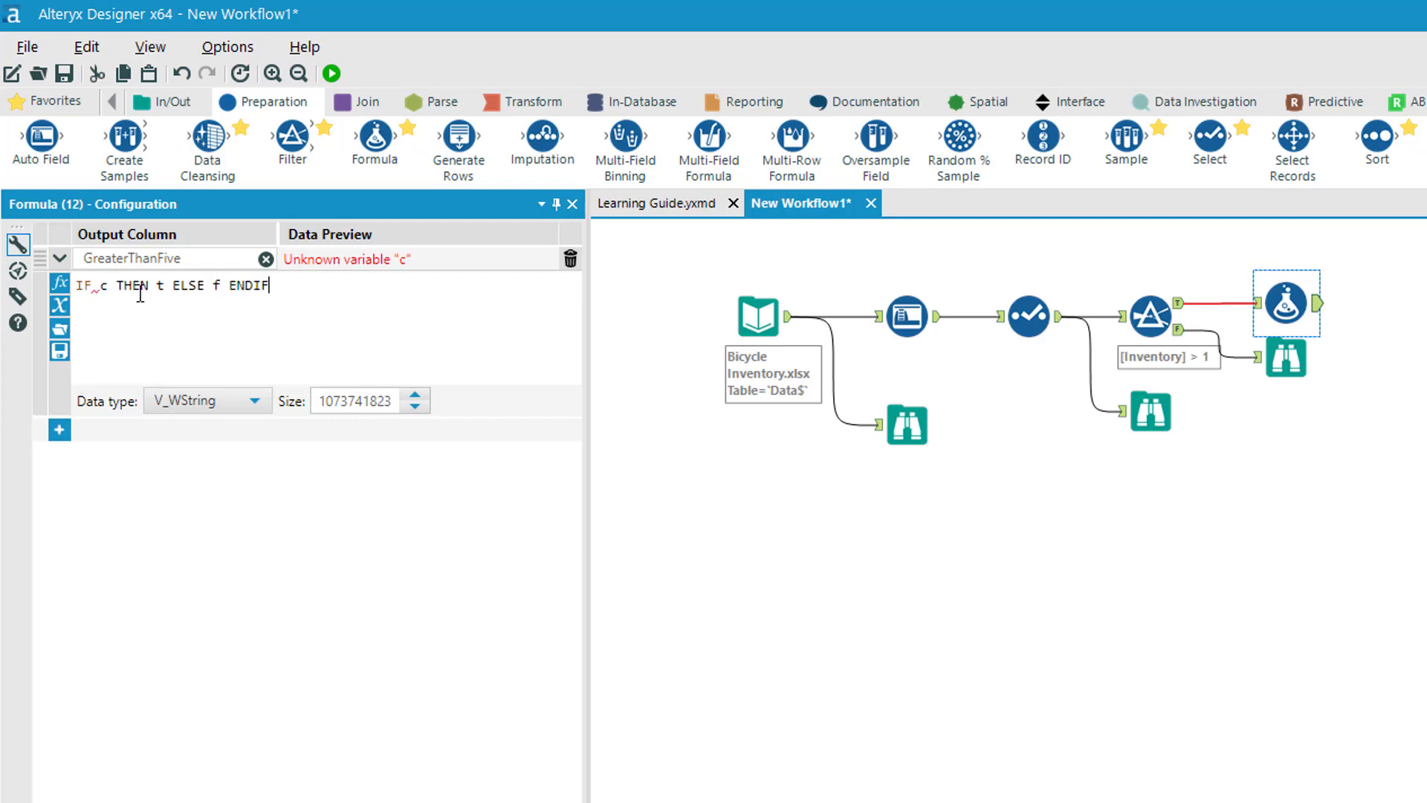
double_click(110, 286)
key(BackSpace)
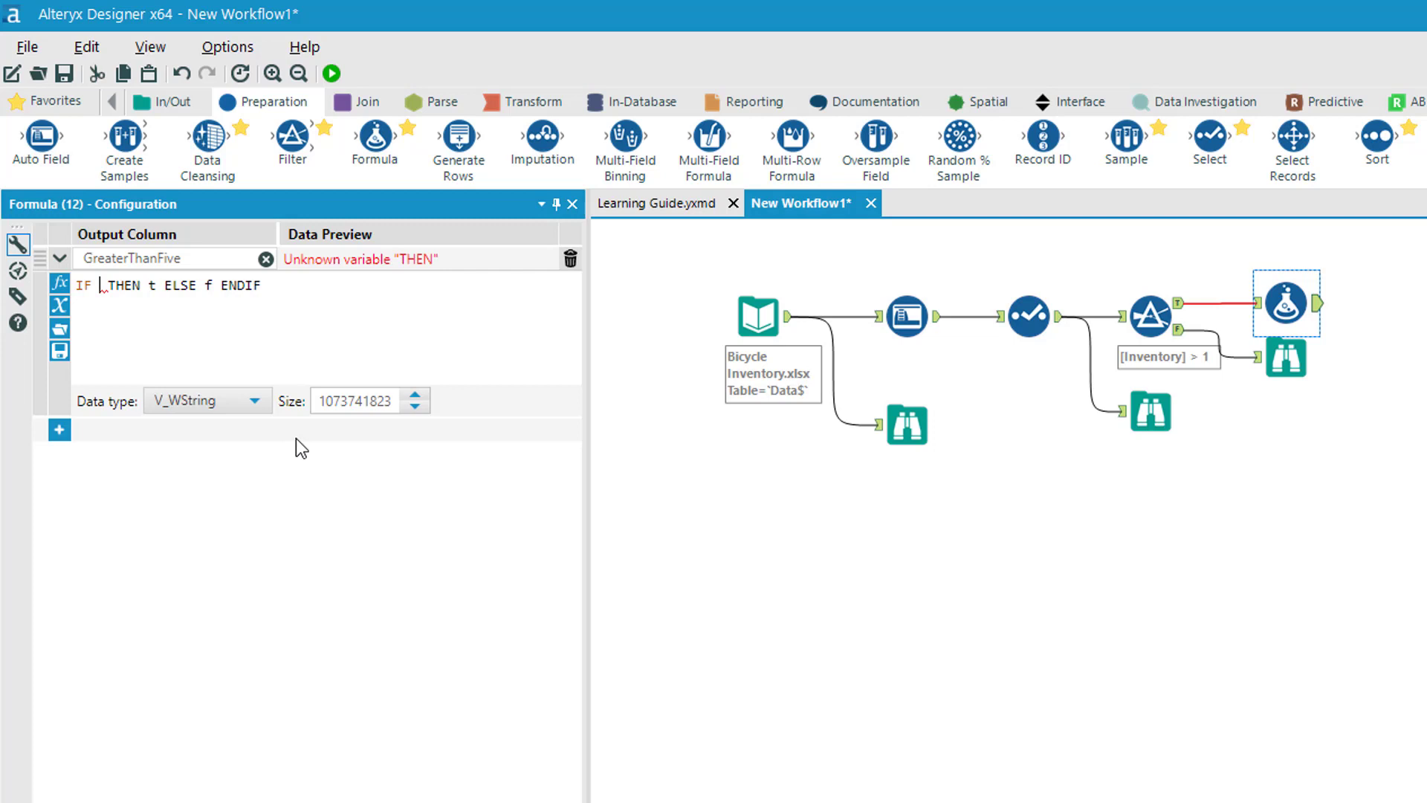
text([)
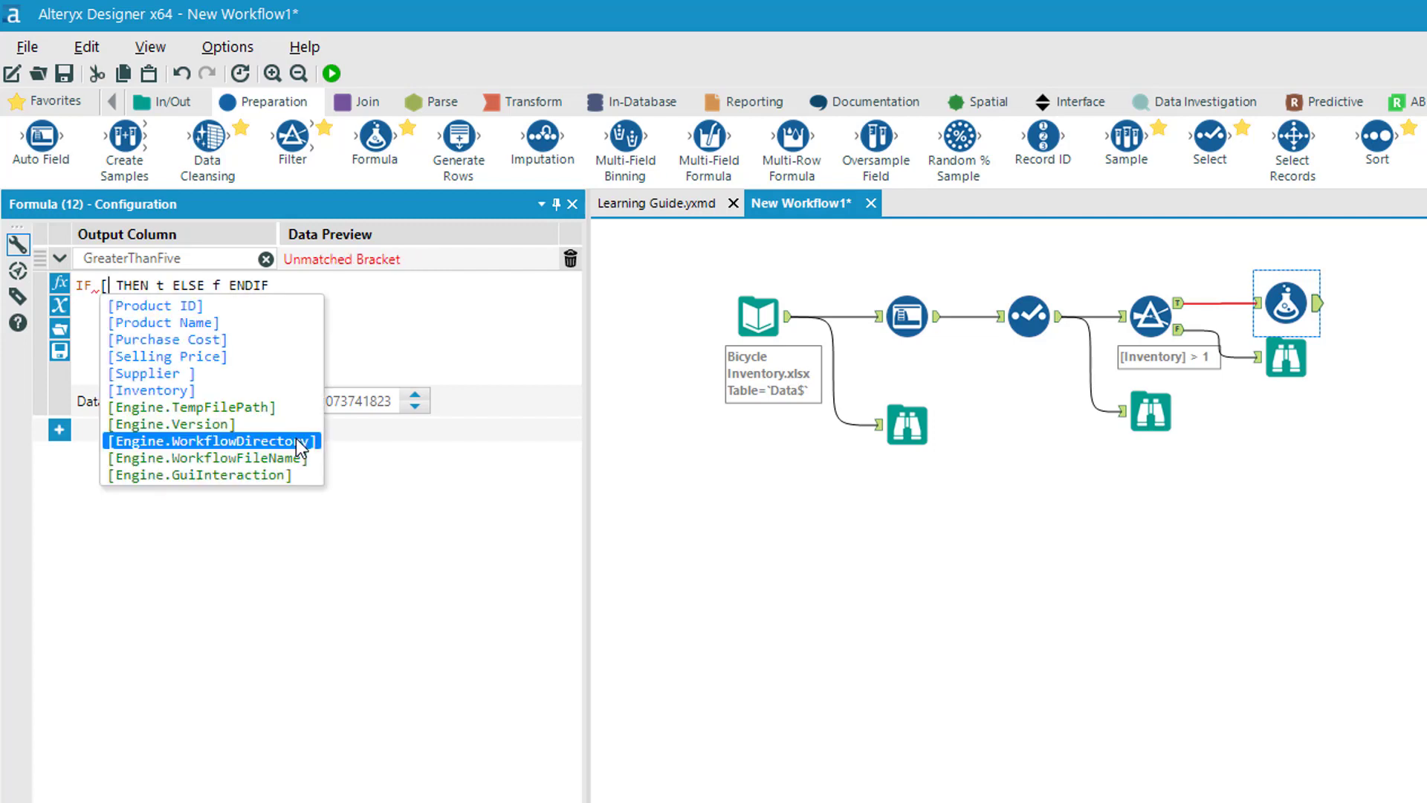
key(Up)
key(Up)
key(Up)
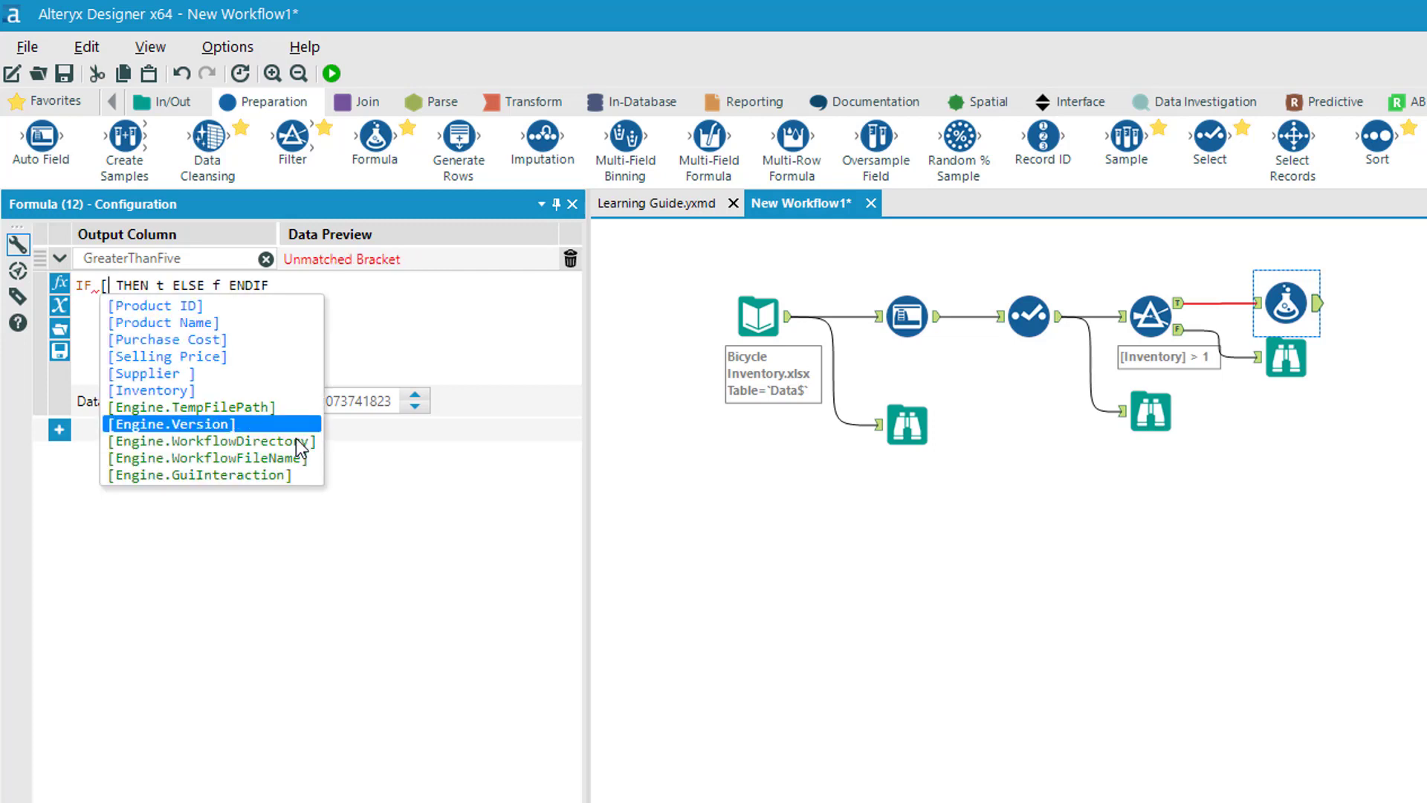
key(Return)
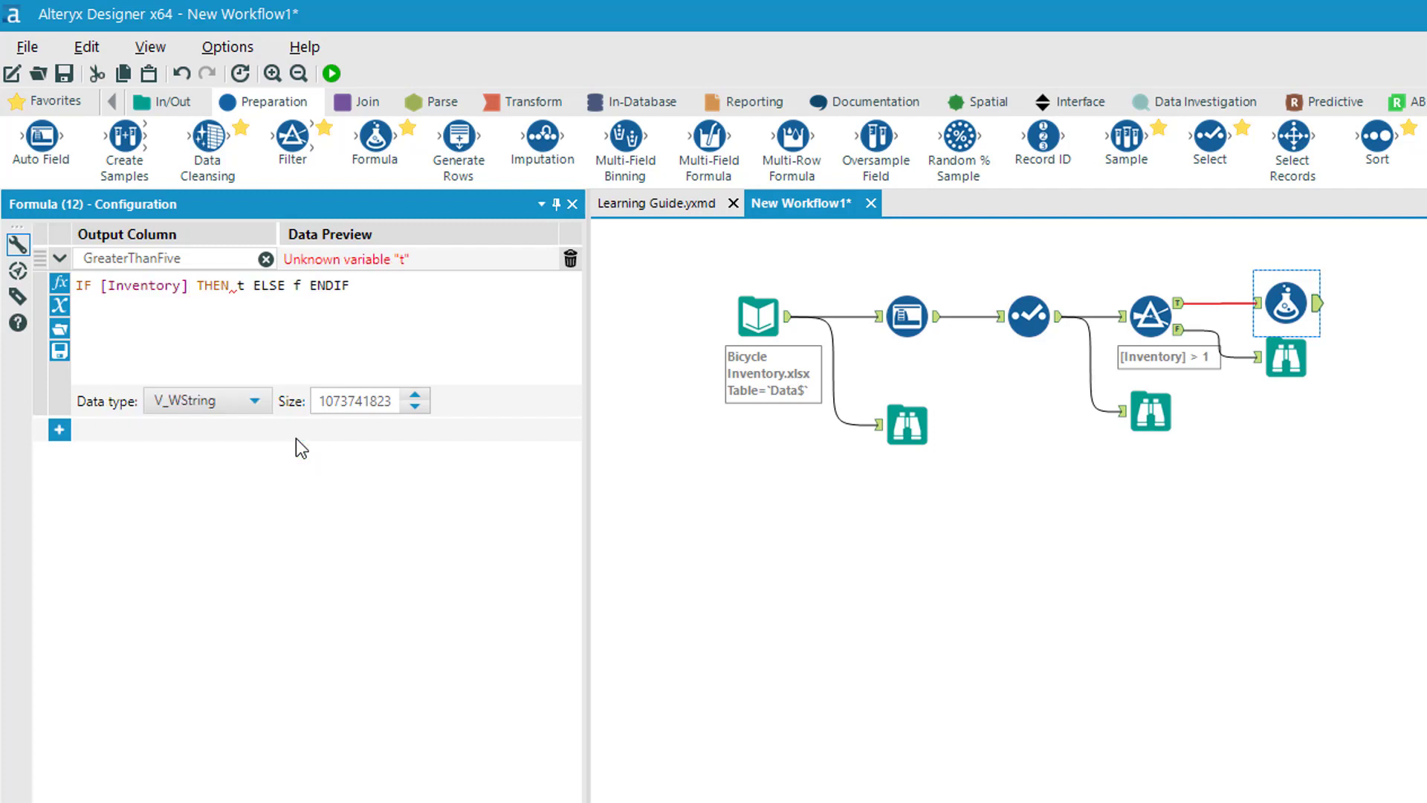
Complete the expression as IF [Inventory] > 5 THEN "Yes" ELSE "No" ENDIF.
key(Right)
key(Right)
key(Right)
key(Right)
key(BackSpace)
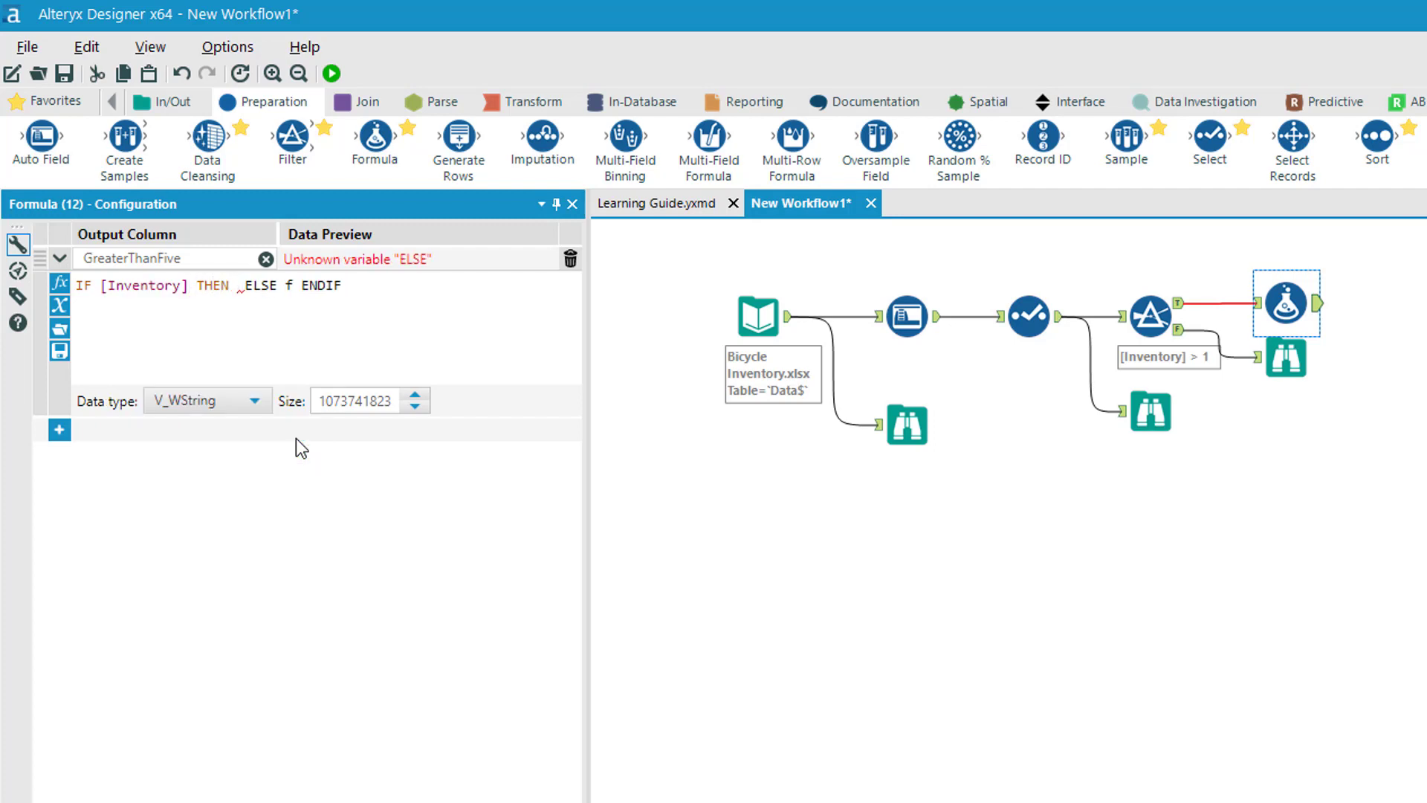
text(> )
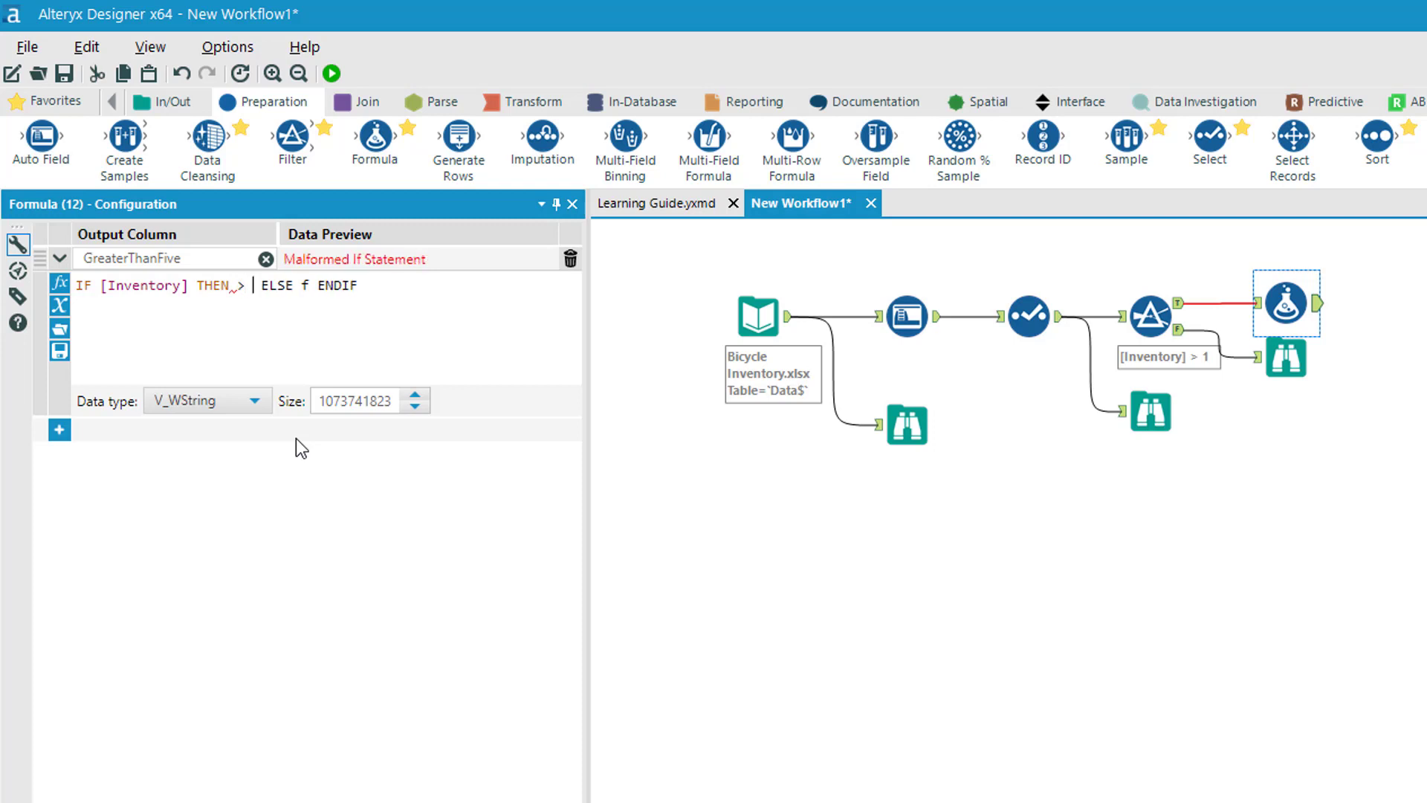
text(5)
key(Right)
key(Left)
key(Left)
key(Left)
key(Left)
key(Delete)
key(Delete)
key(Delete)
key(Delete)
key(Delete)
key(Delete)
key(Right)
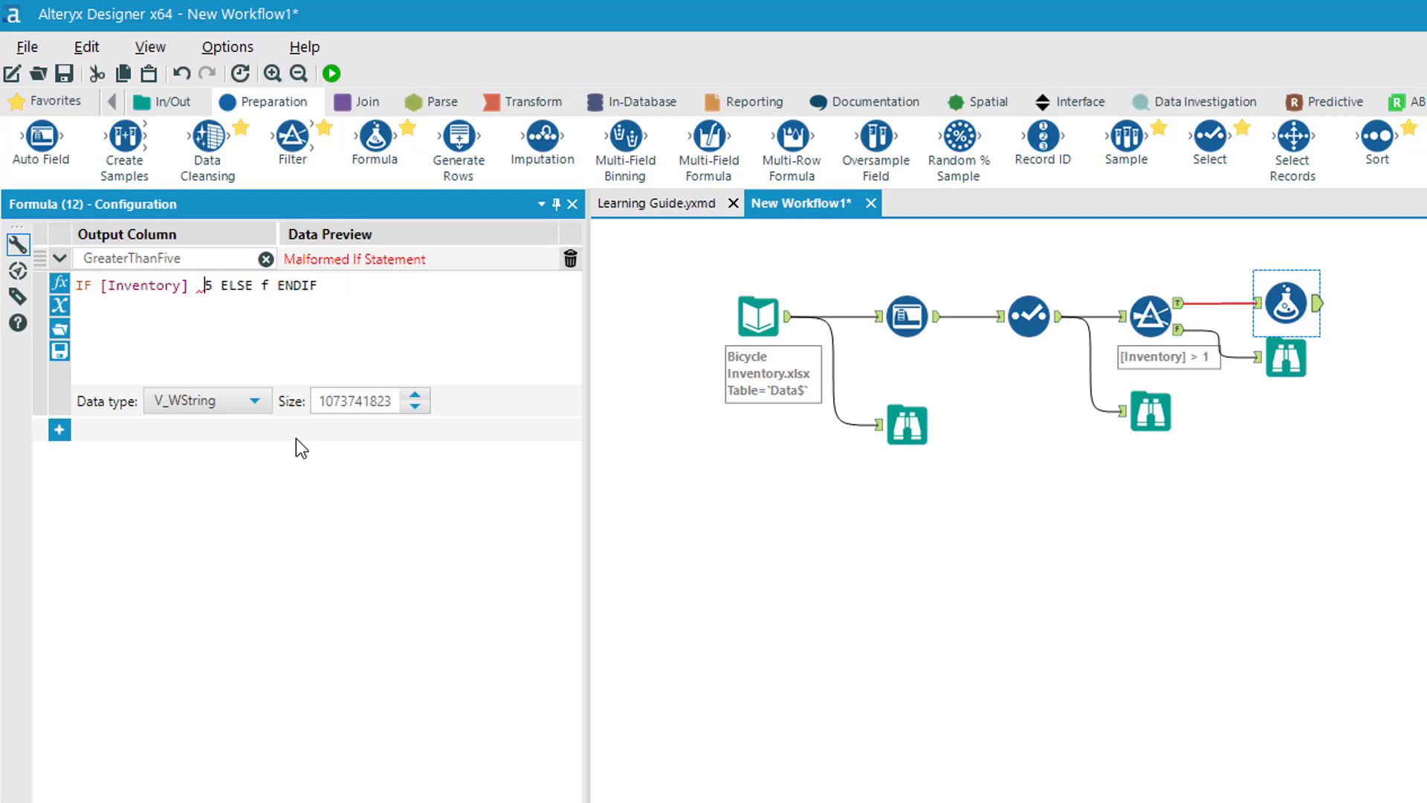
text(>)
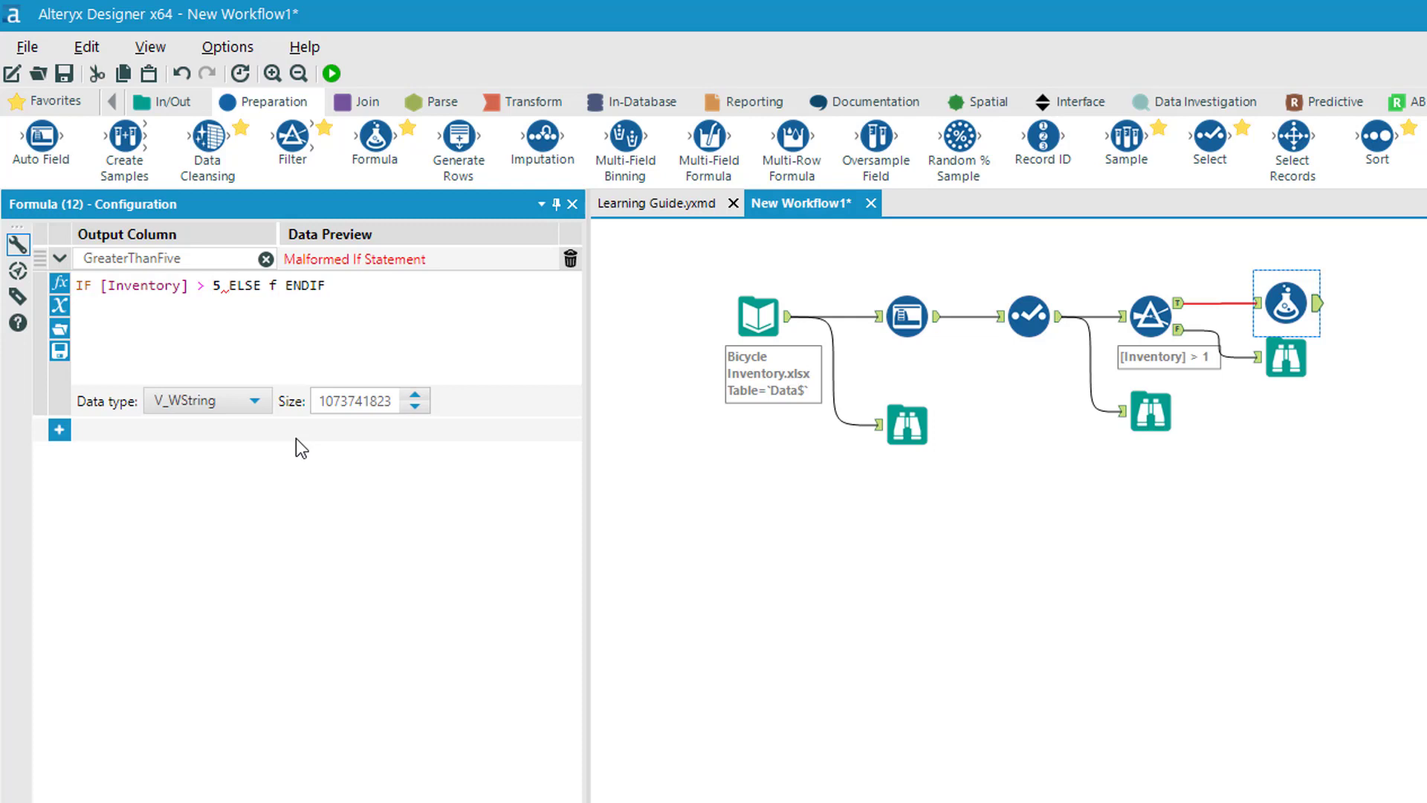
text( 5 THEN)
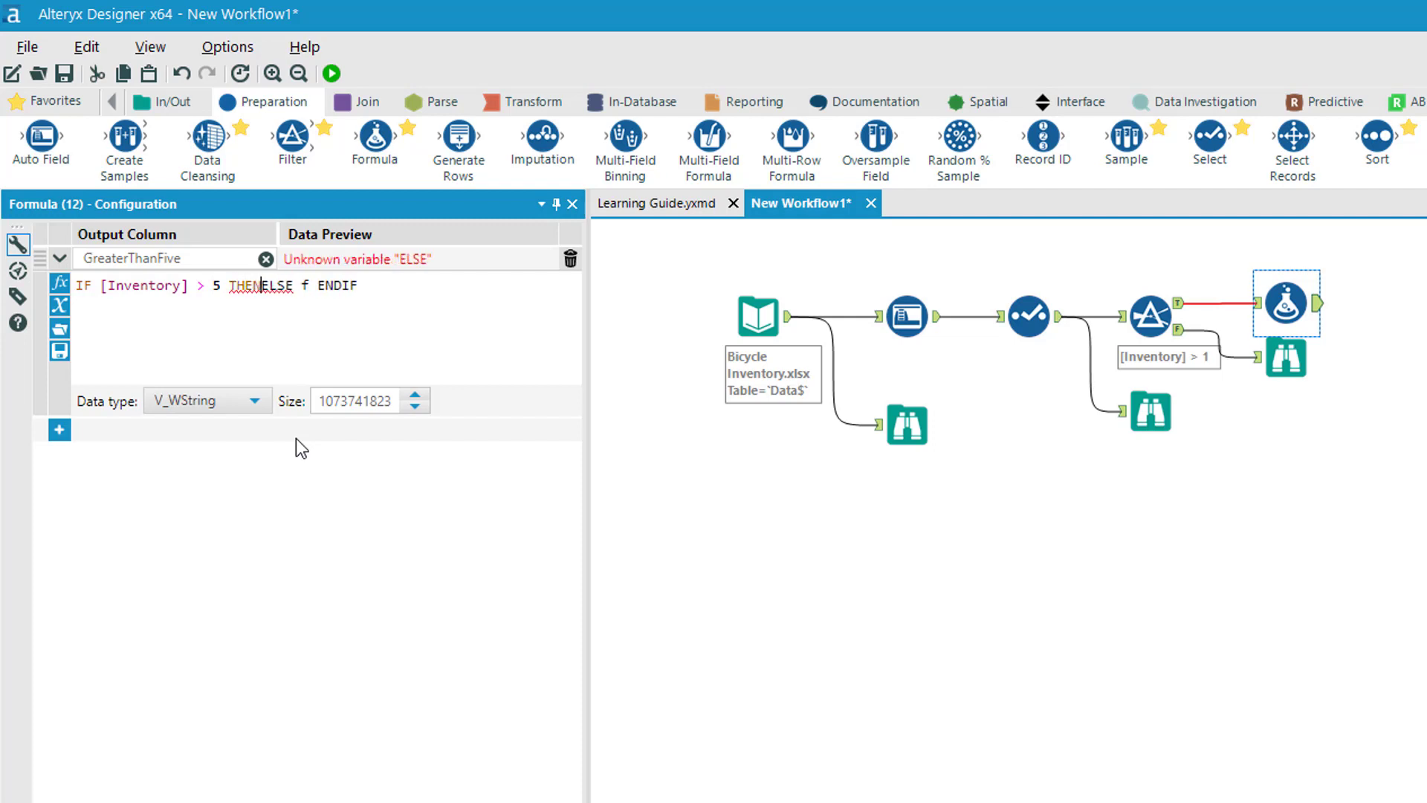
text( ")
key(Left)
text(")
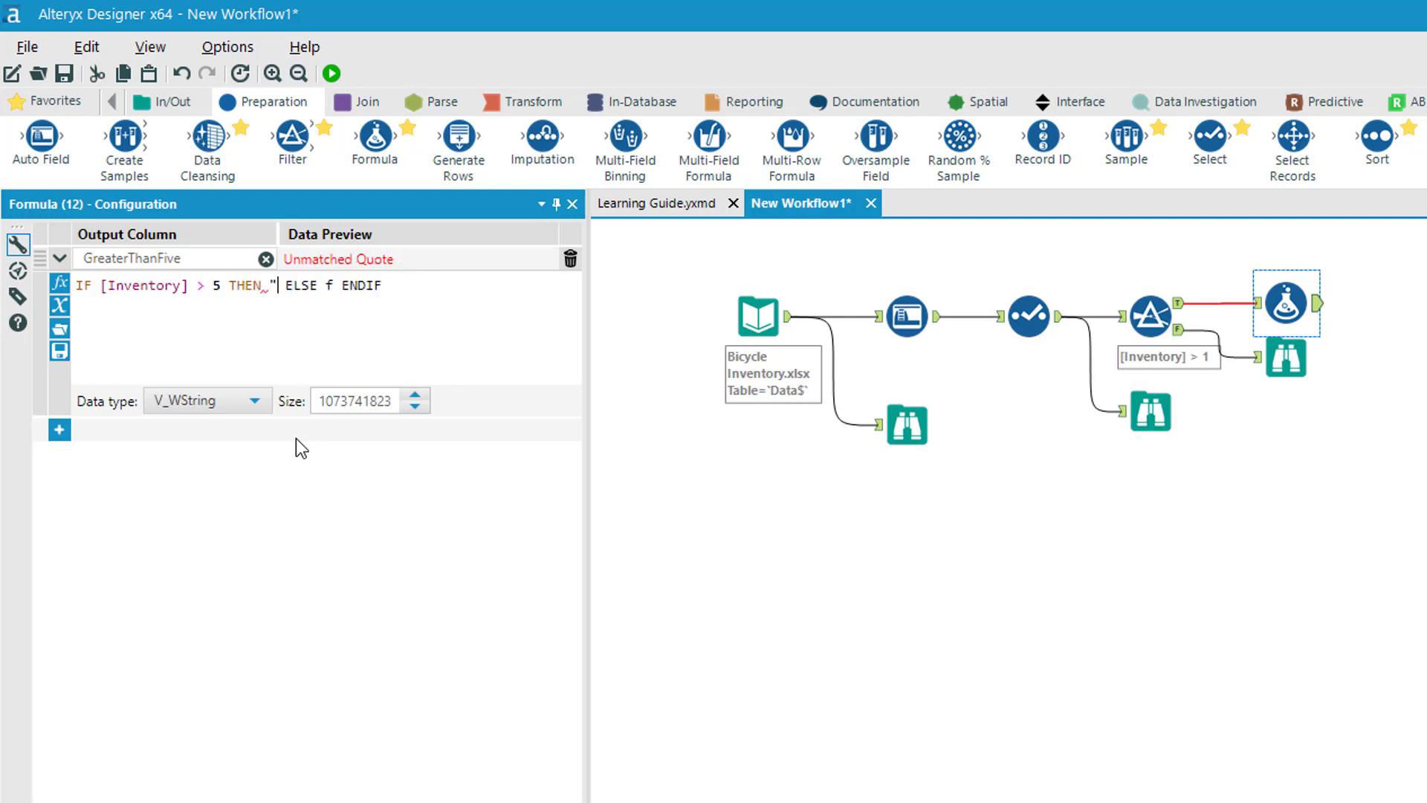
text(Yes")
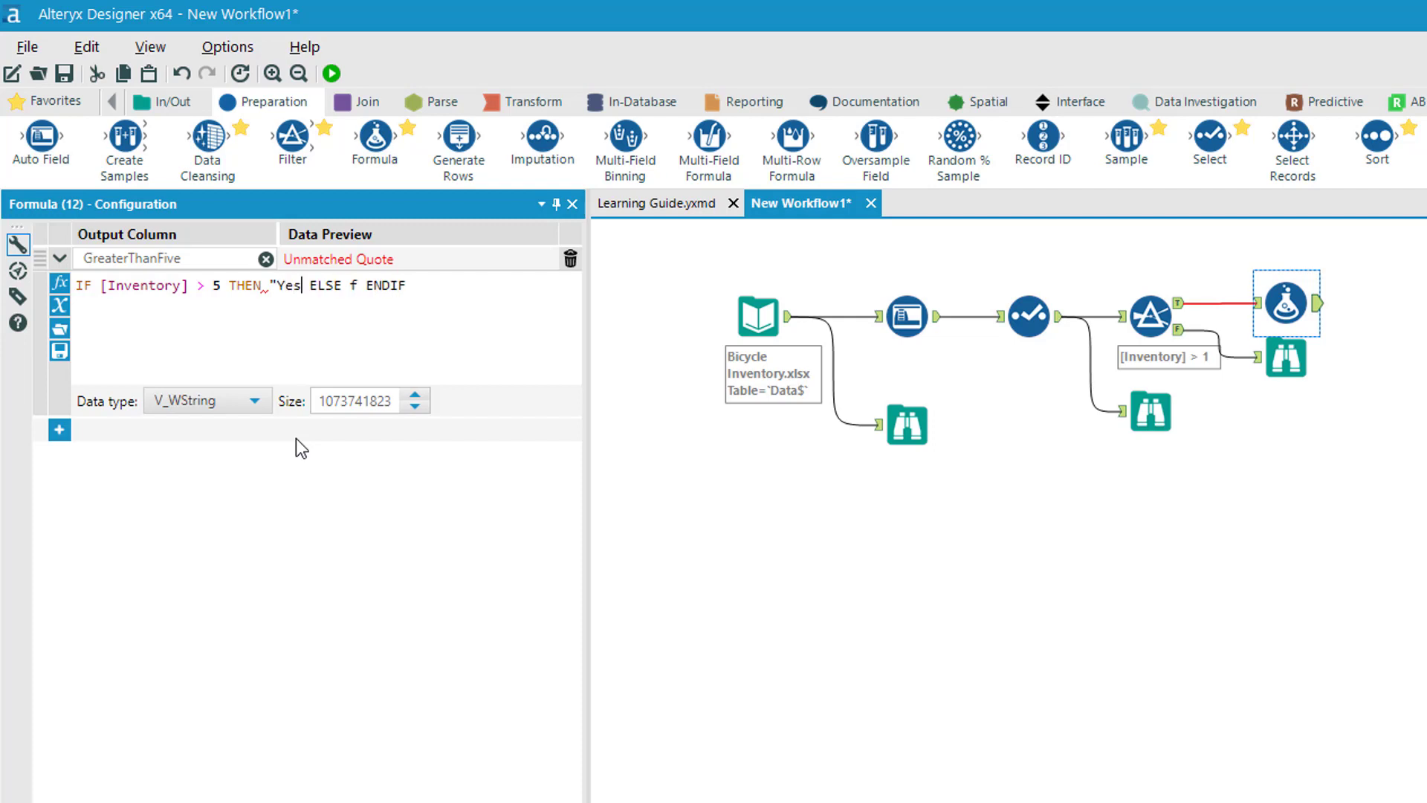
key(Right)
key(Right)
key(Right)
key(Right)
key(Right)
key(Right)
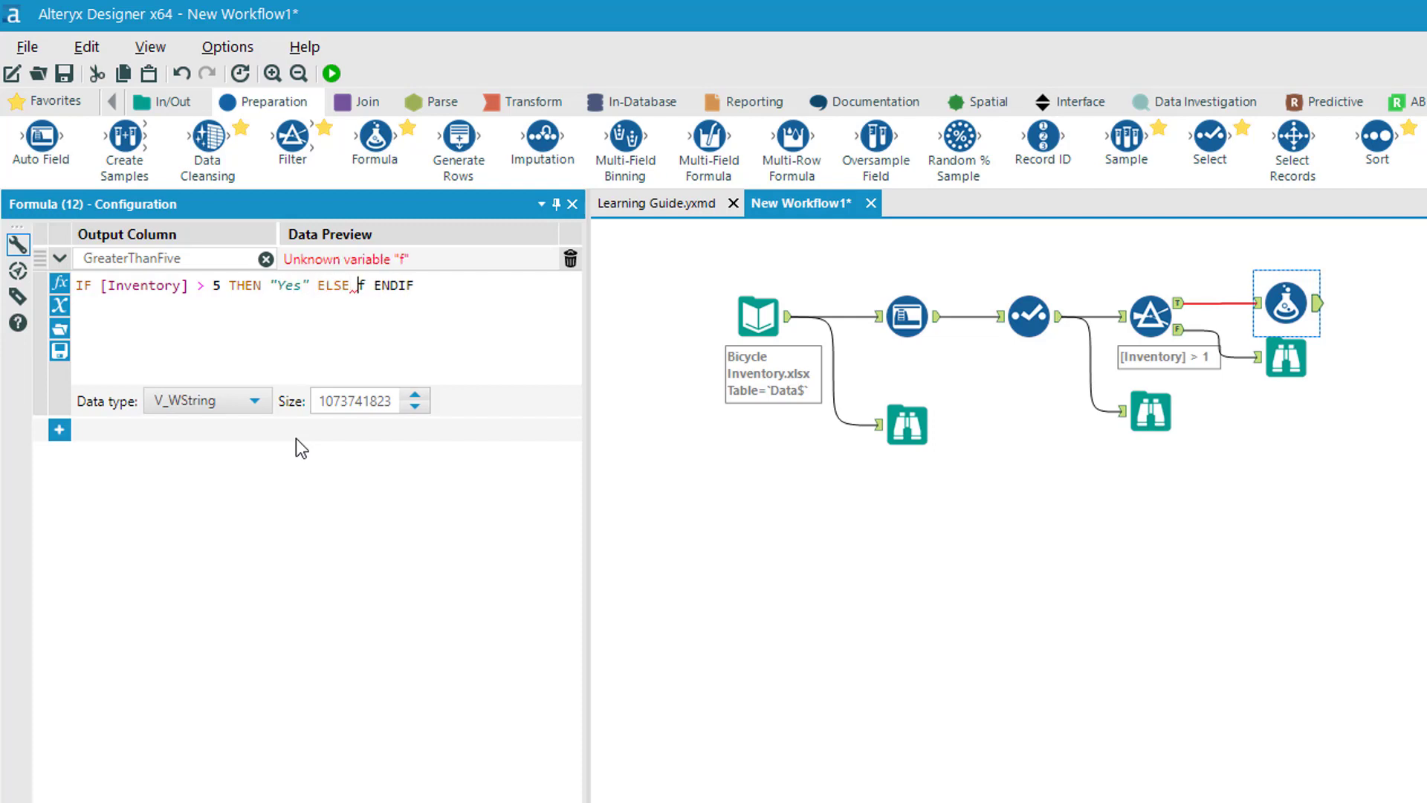
key(Delete)
text("No")
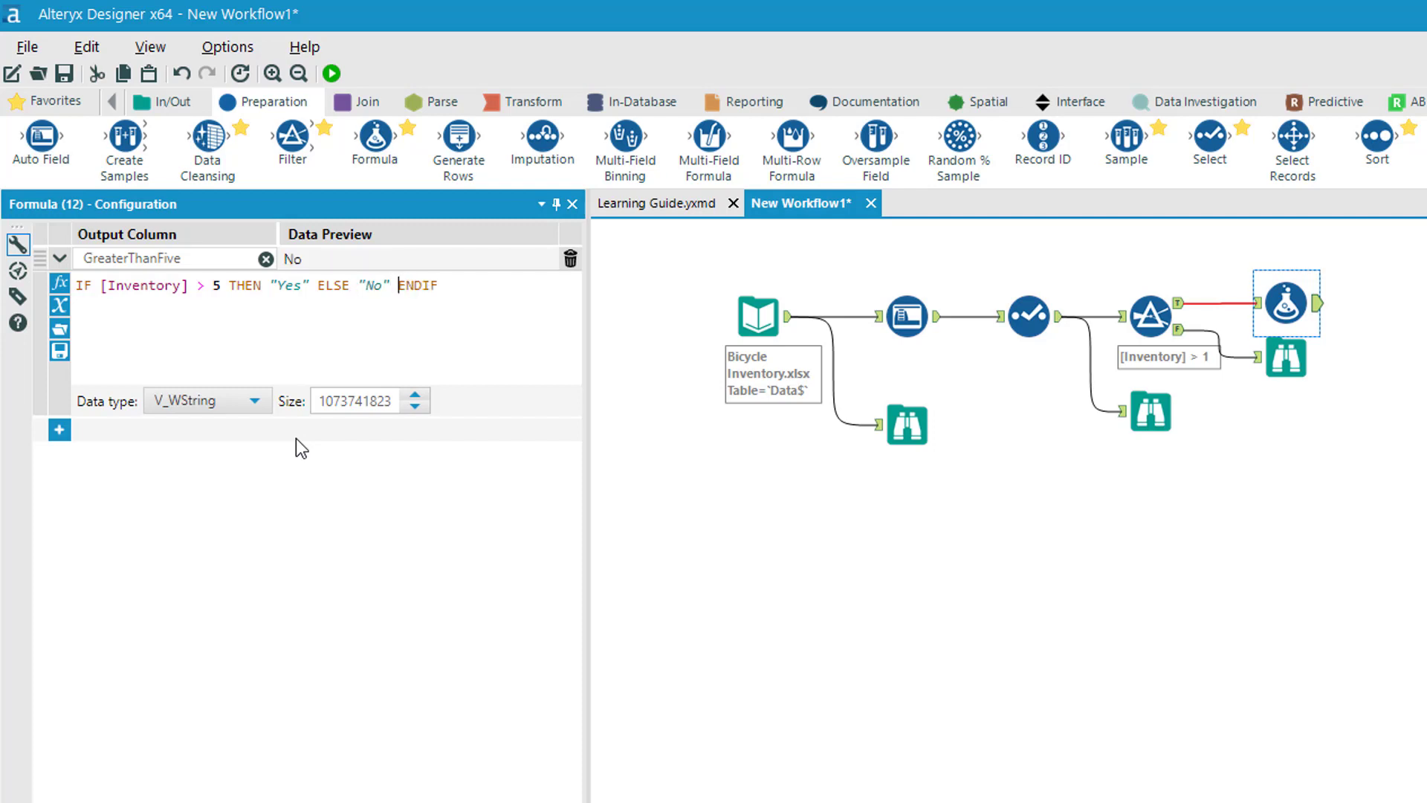
Keep the GreaterThanFive formula's data type as V_WString and deselect the Formula tool.
click(231, 404)
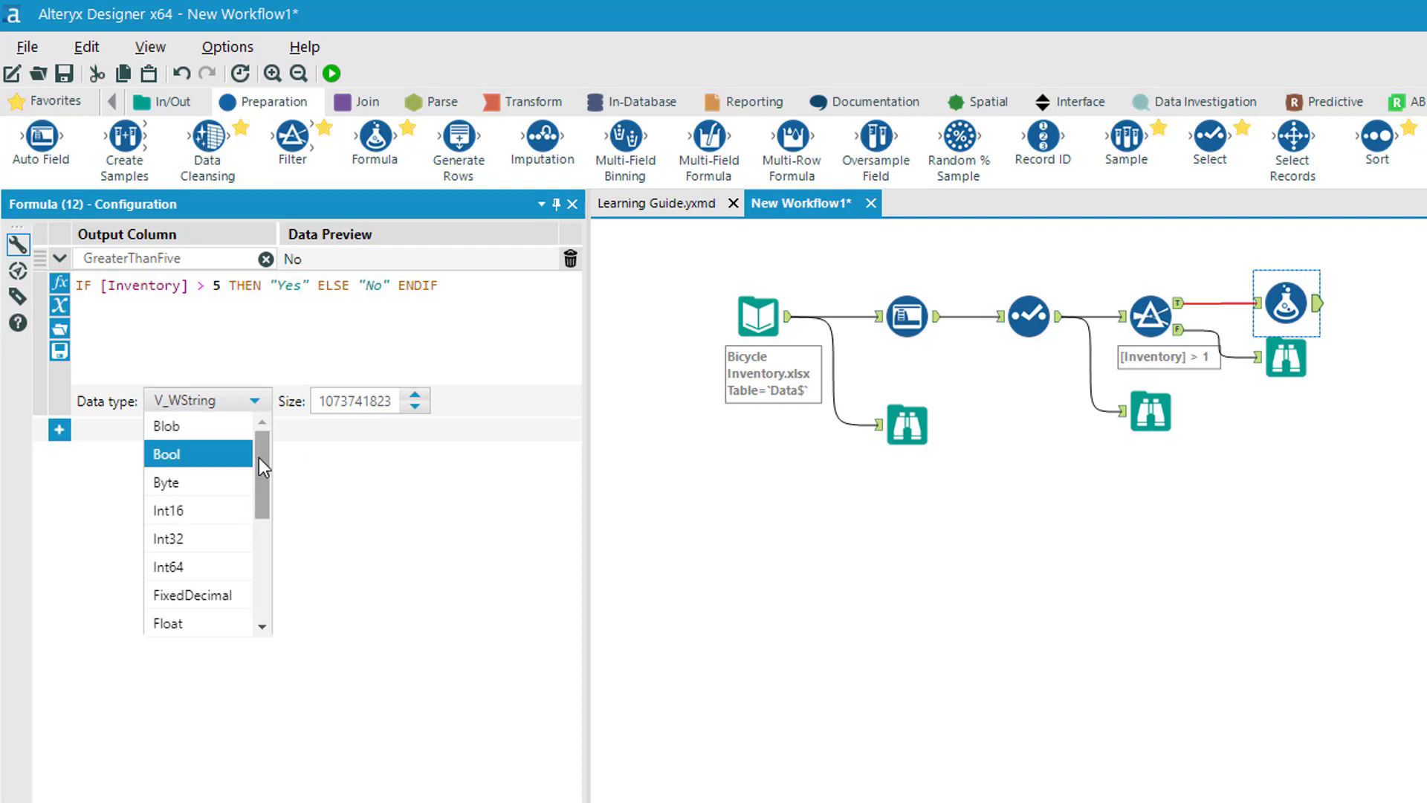
mouse_move(259, 457)
mouse_down()
mouse_move(255, 564)
mouse_move(262, 457)
mouse_up()
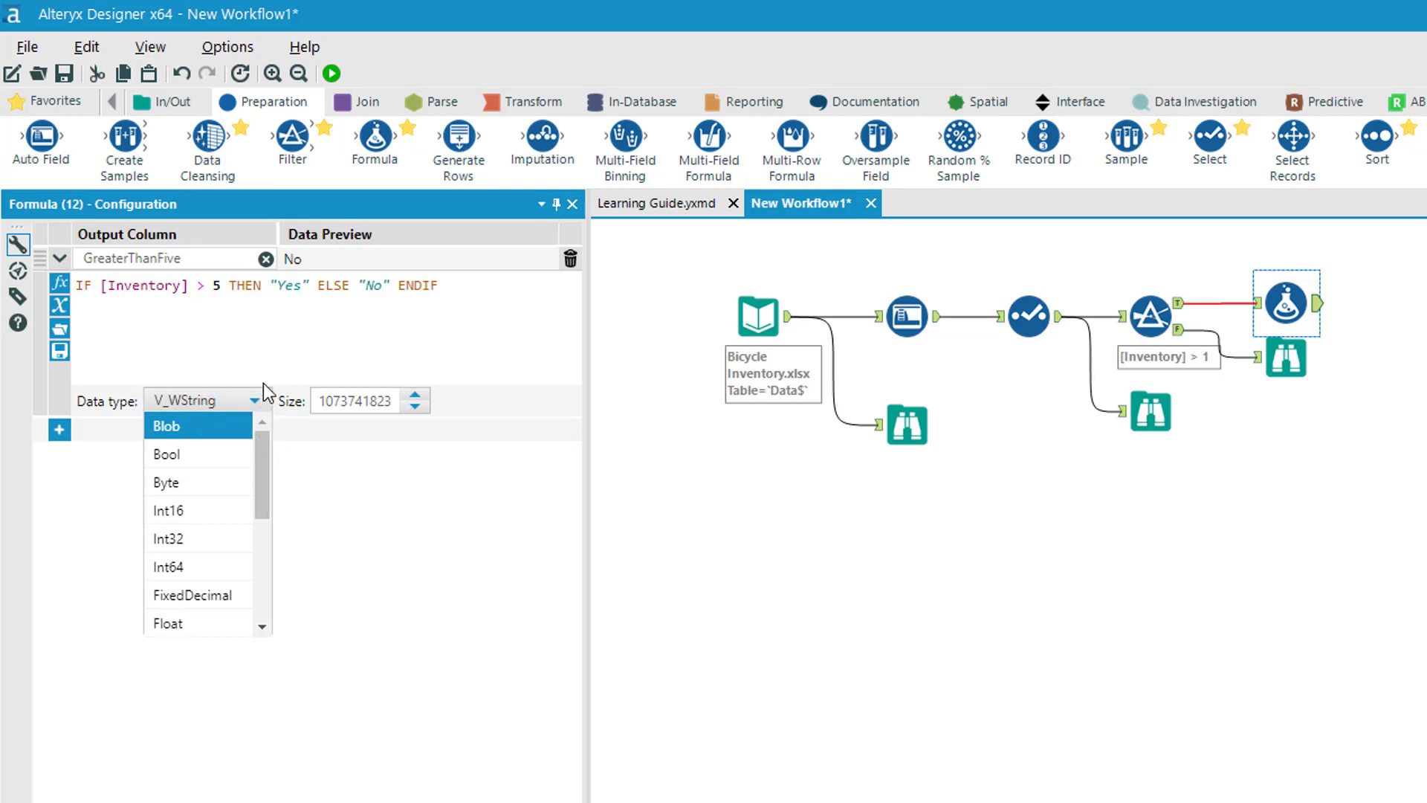
click(298, 353)
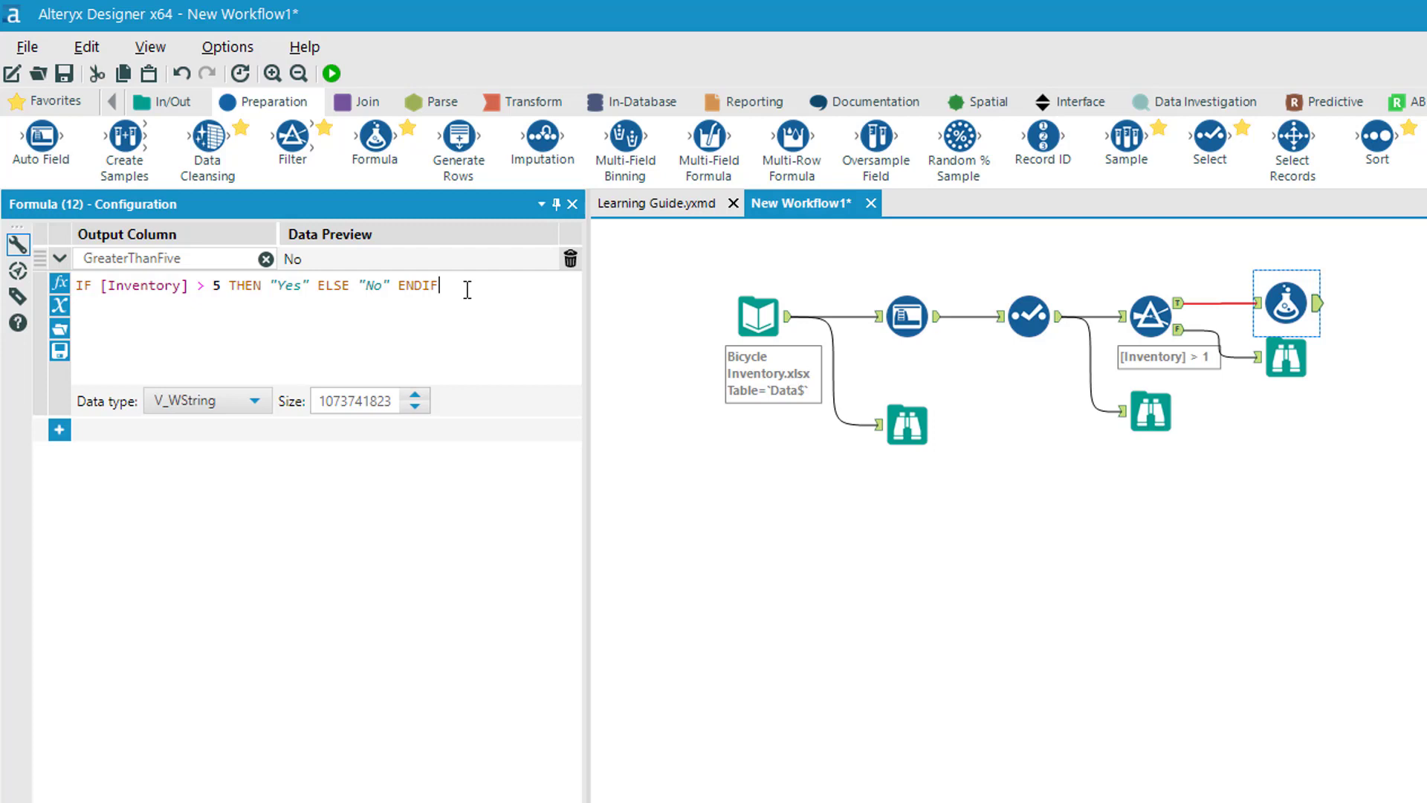
click(248, 408)
click(489, 318)
click(1007, 431)
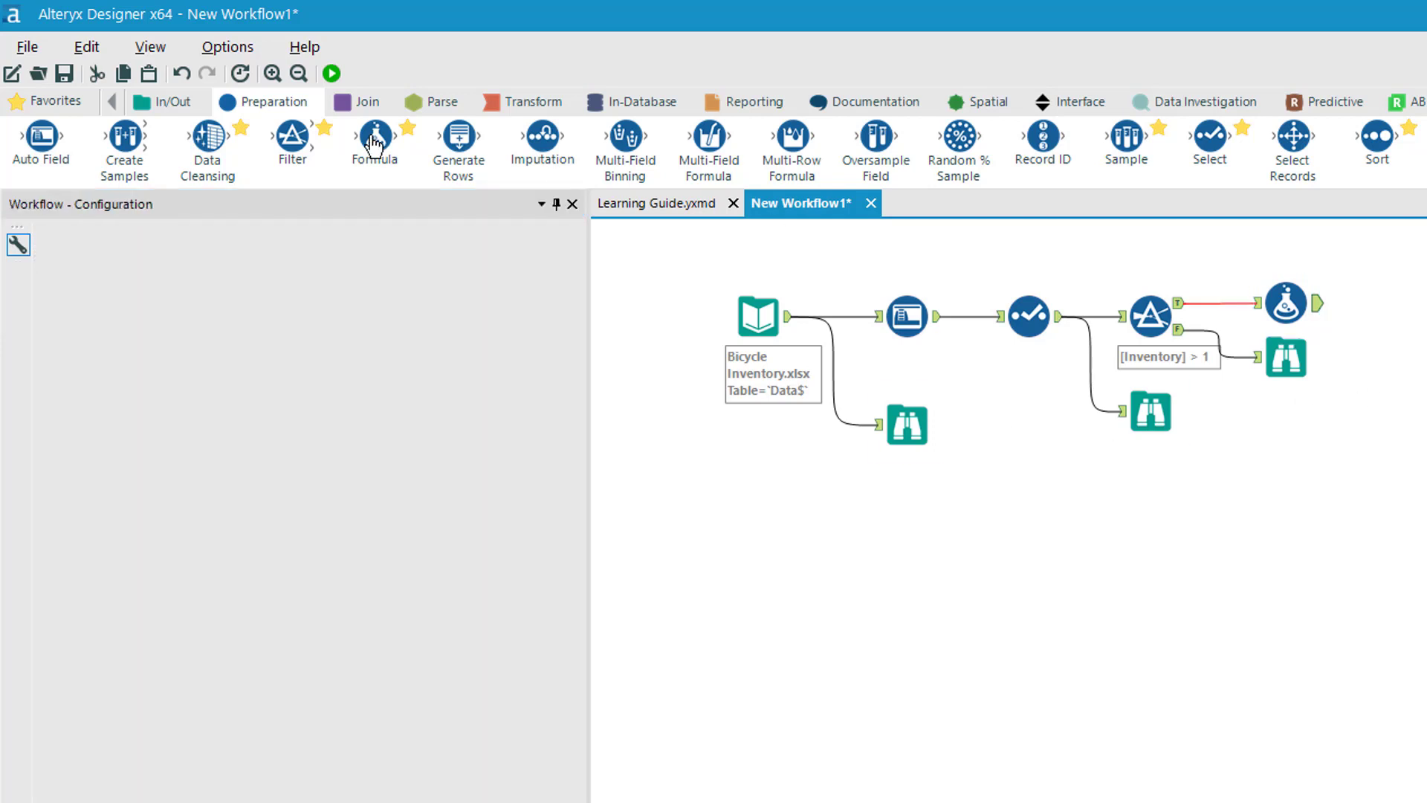
Add a Browse after the Formula tool and run the workflow.
right_click(1322, 306)
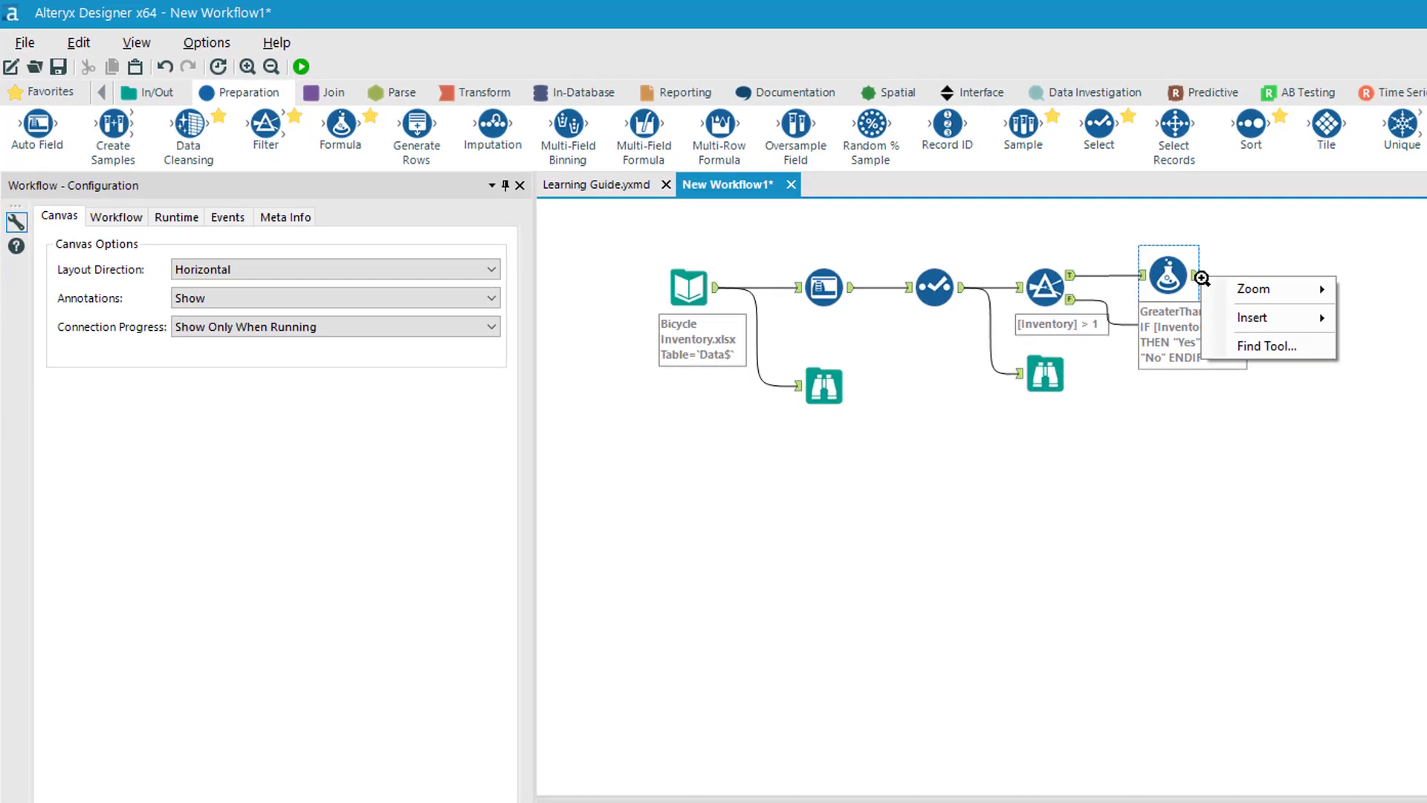
click(1297, 535)
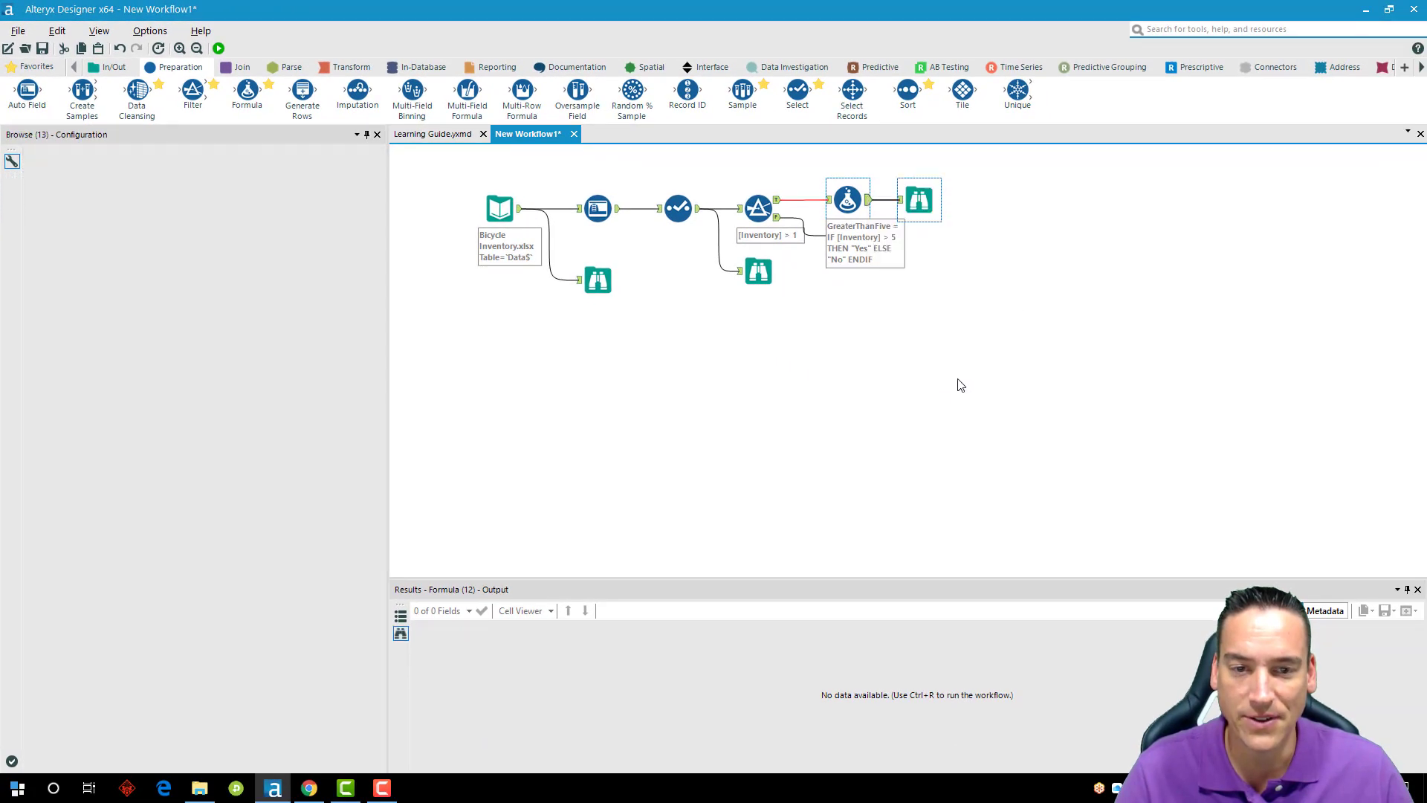
click(960, 289)
key(ctrl+r)
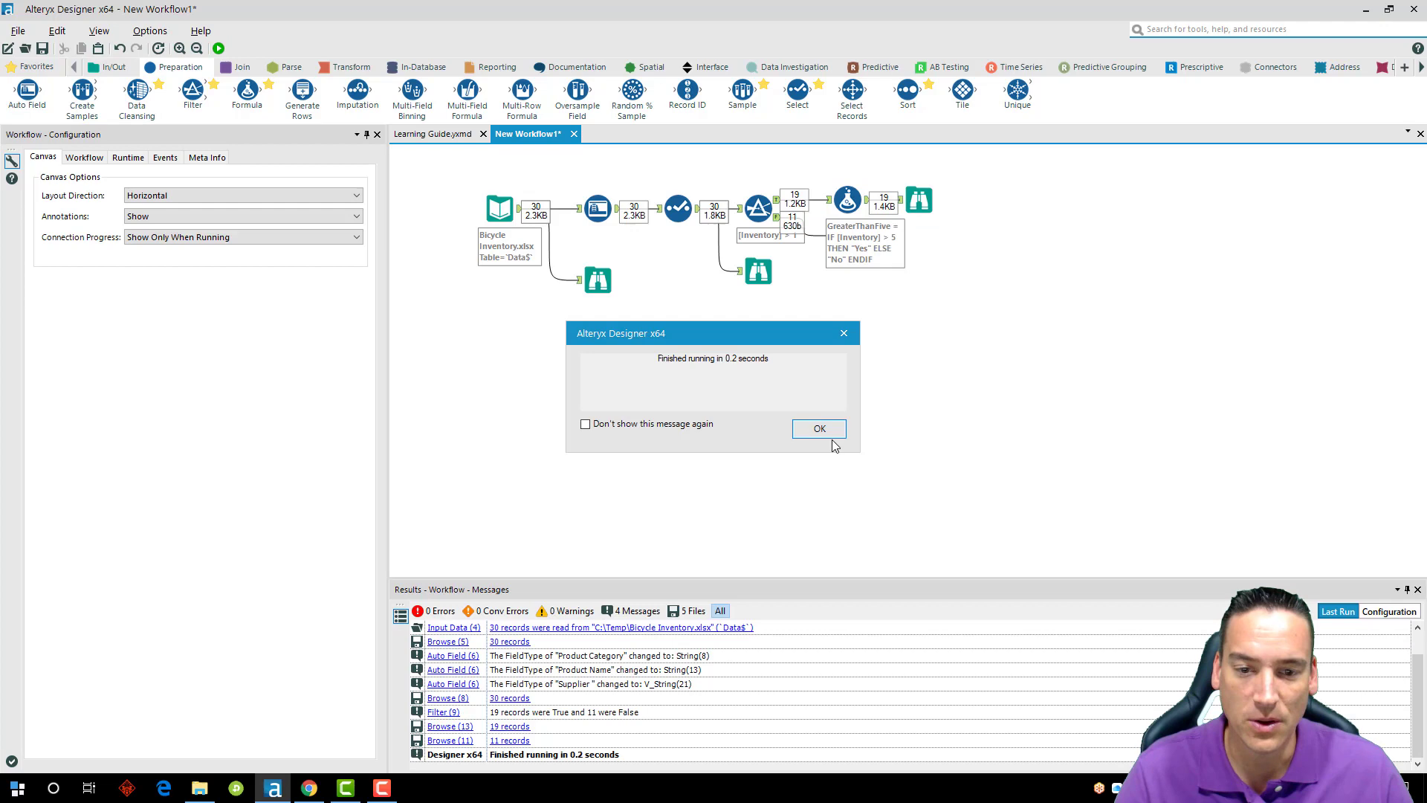
click(819, 428)
Review the 19 filtered records, profiling the Inventory and GreaterThanFive Yes/No values.
click(919, 200)
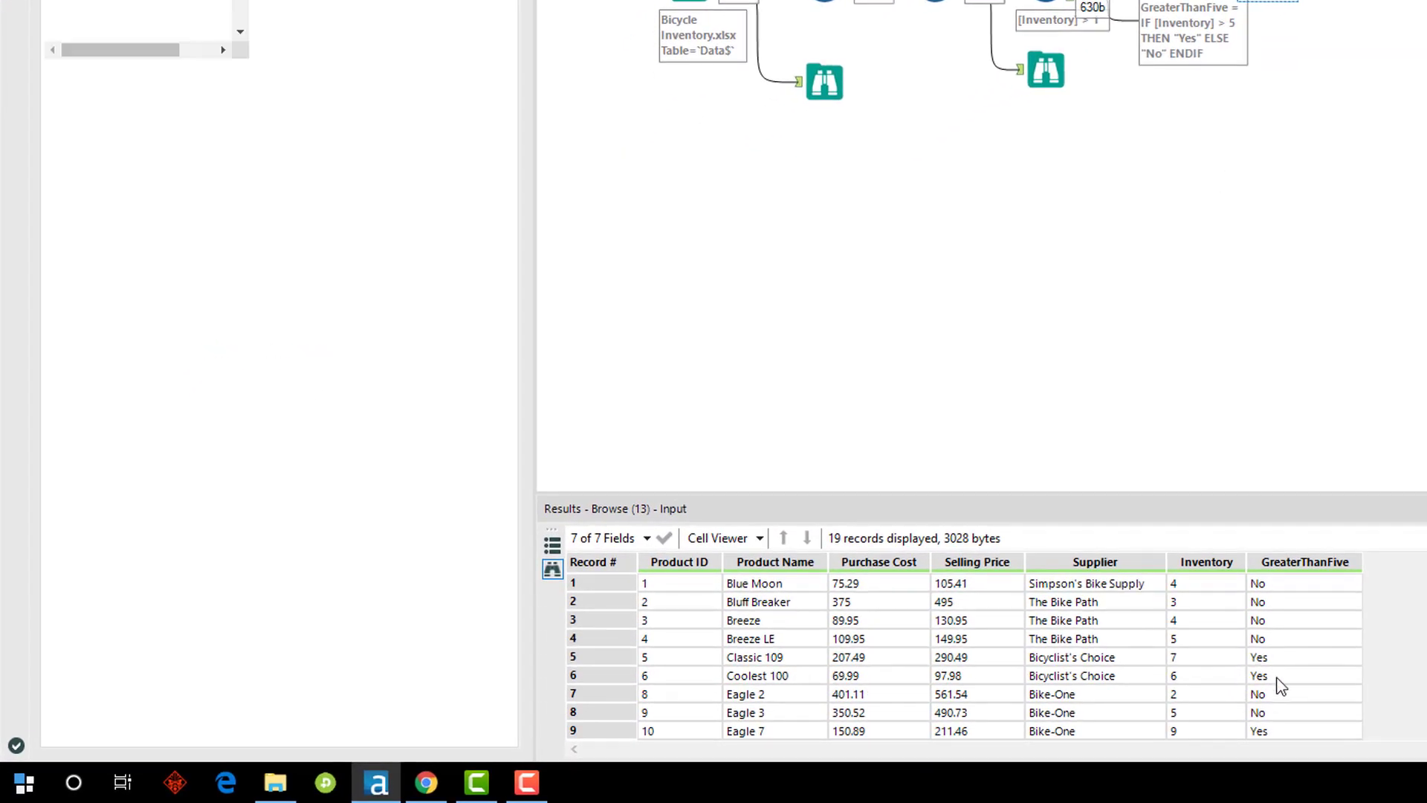
click(1185, 673)
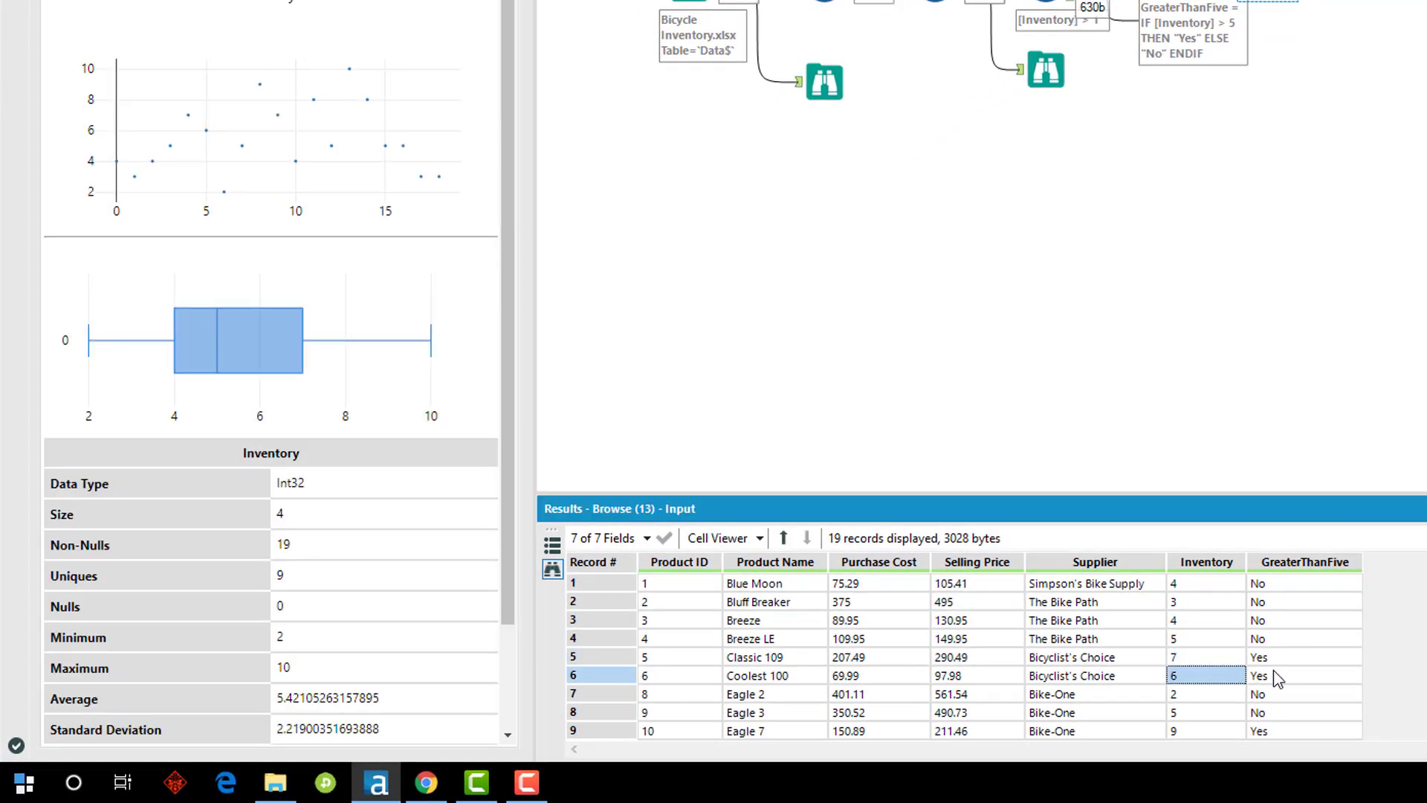
scroll(1273, 670, down, 2)
click(1219, 673)
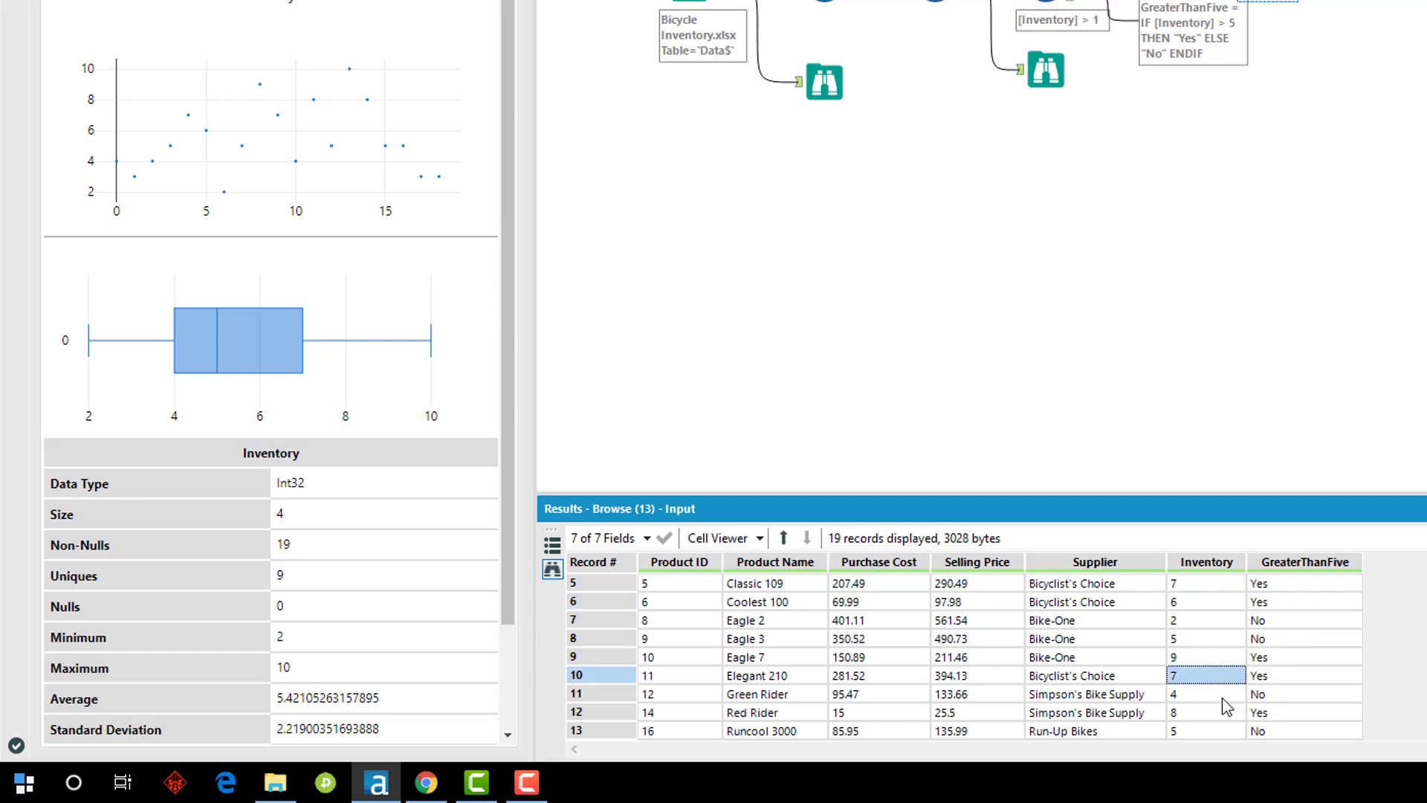
click(1286, 676)
click(1283, 659)
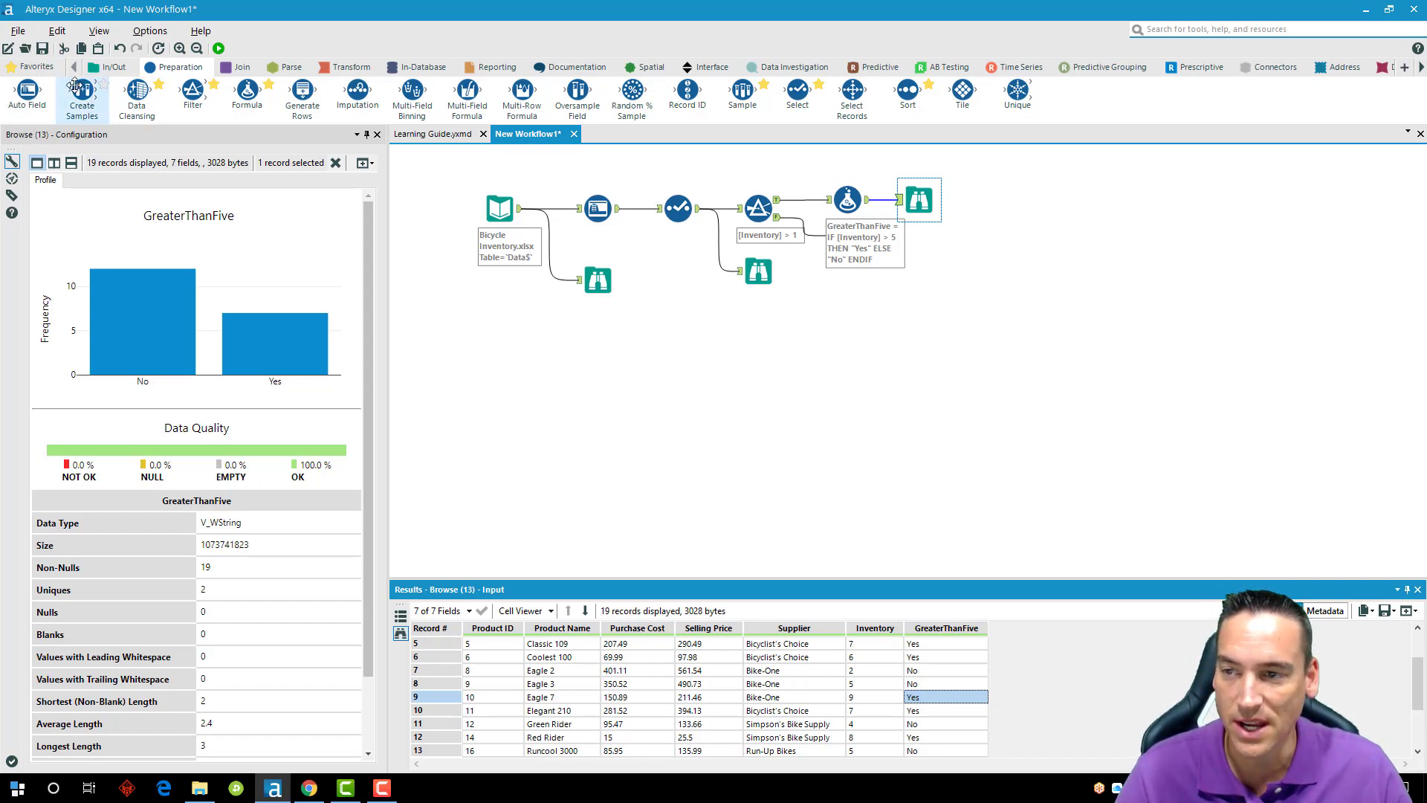
In a new workflow, load the Data sheet of Apple Purchase History.xlsx into a Browse.
click(9, 51)
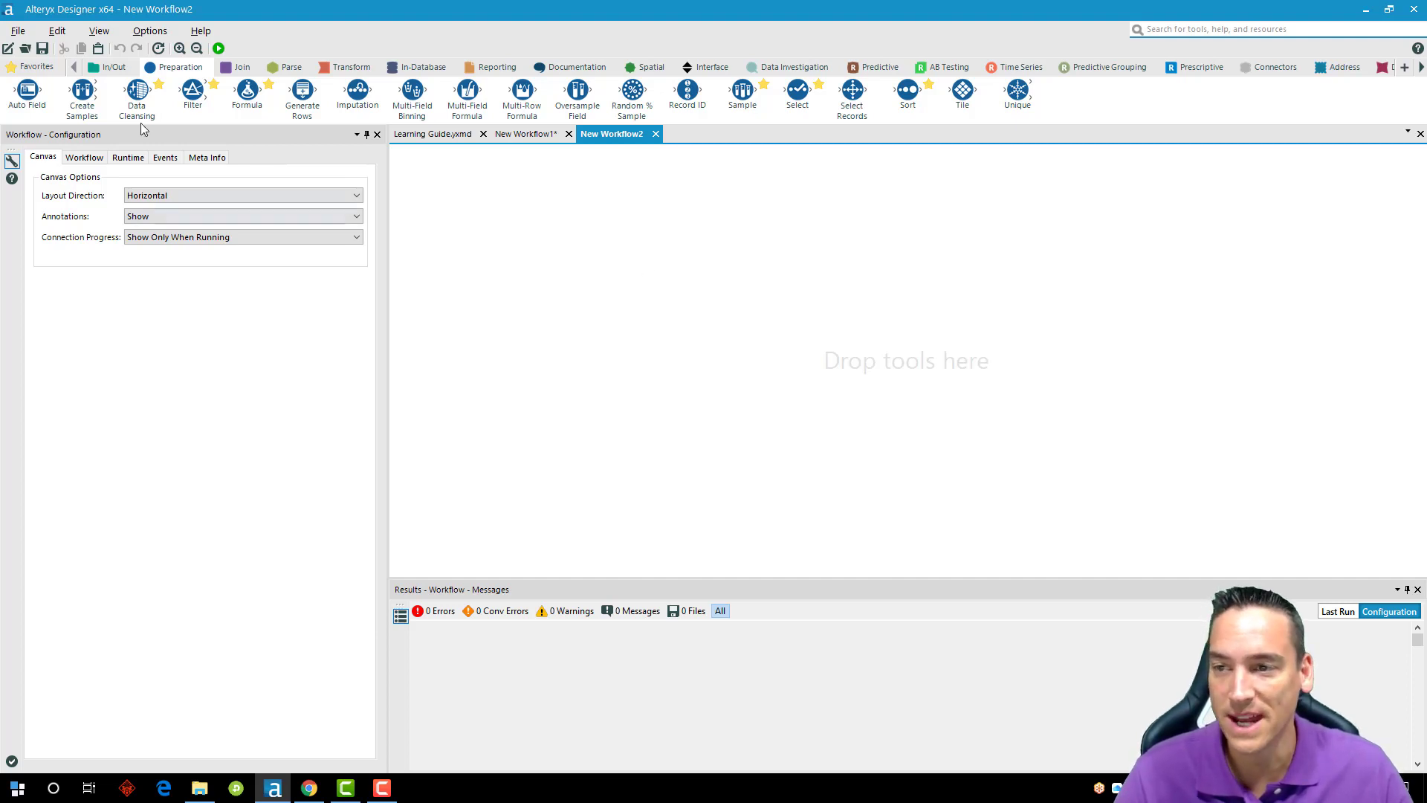
click(109, 67)
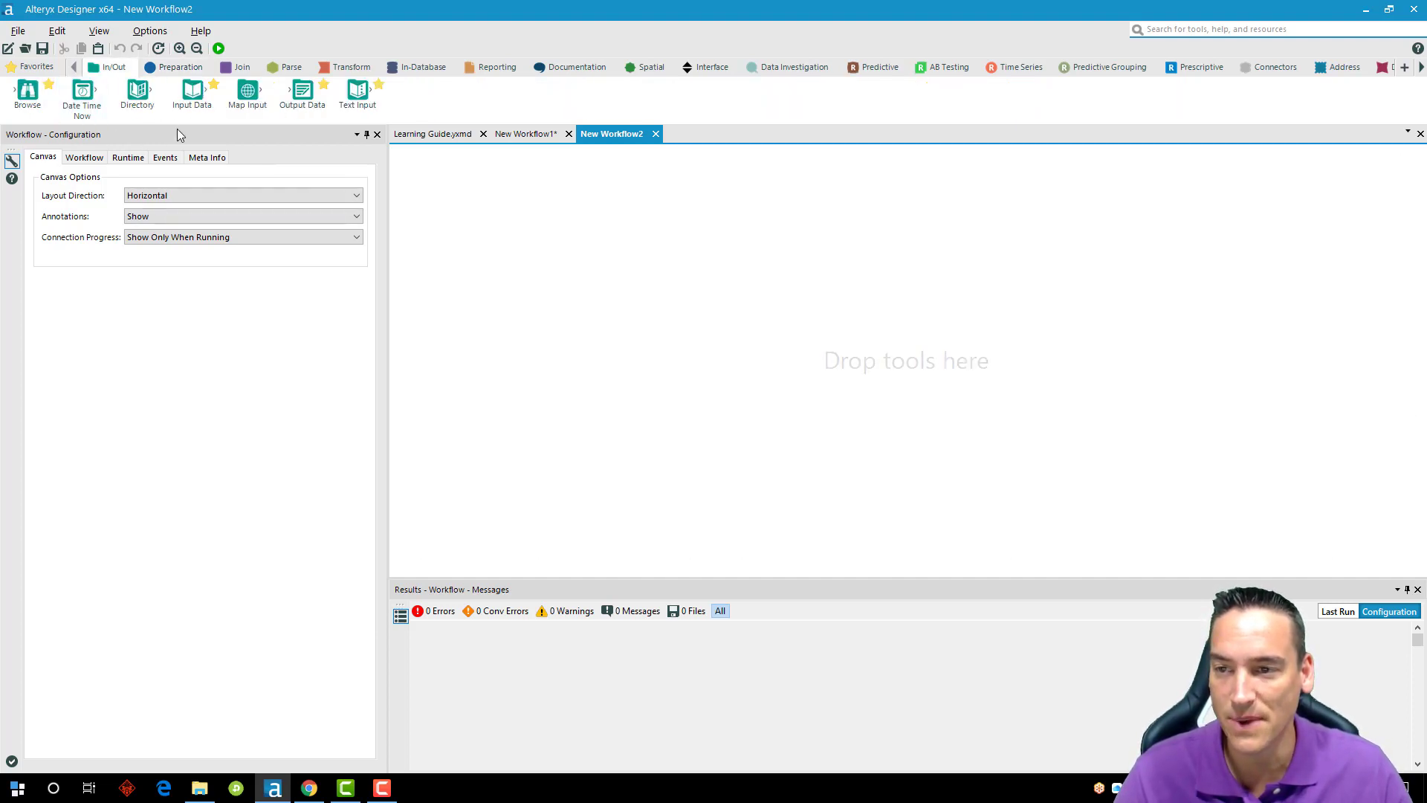
drag(192, 91, 500, 217)
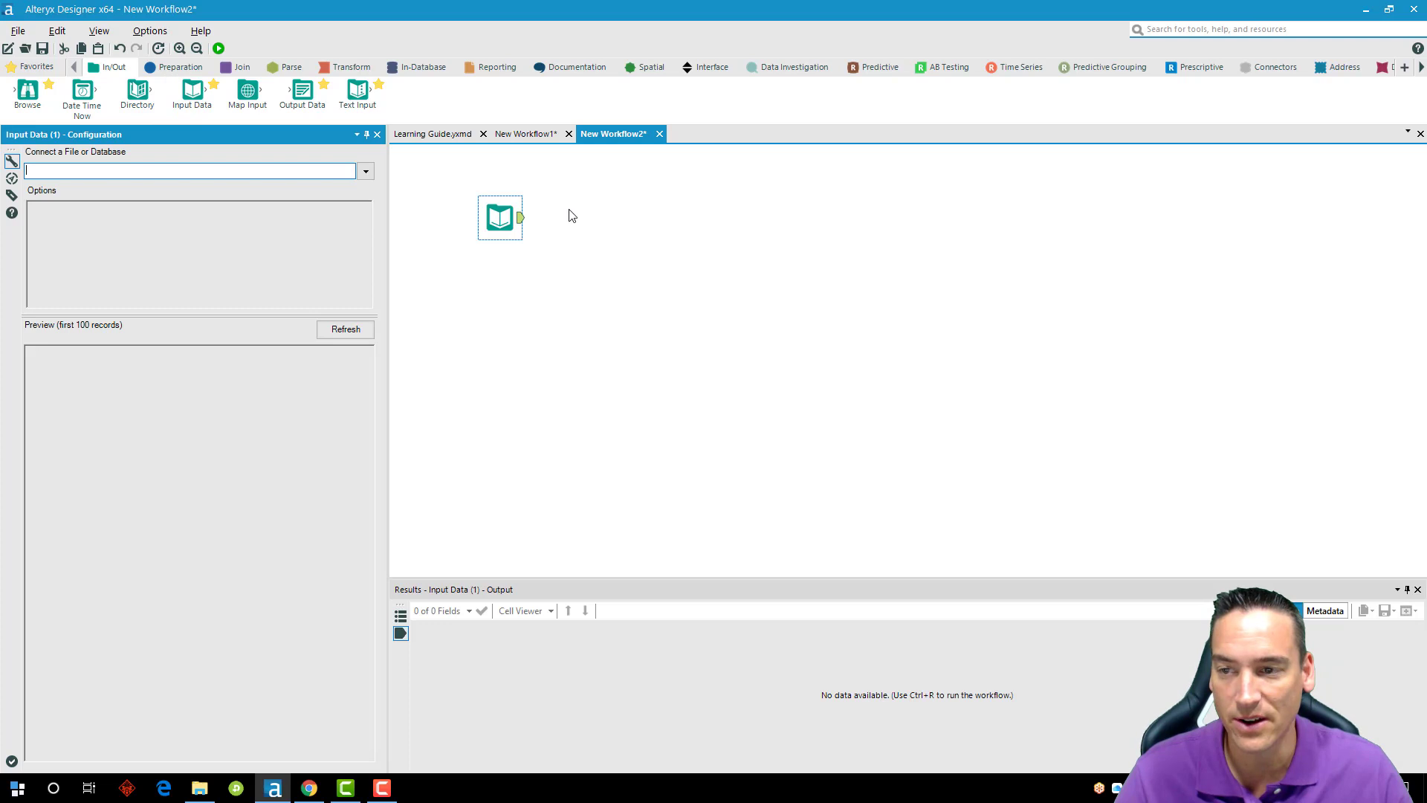
click(365, 172)
click(363, 194)
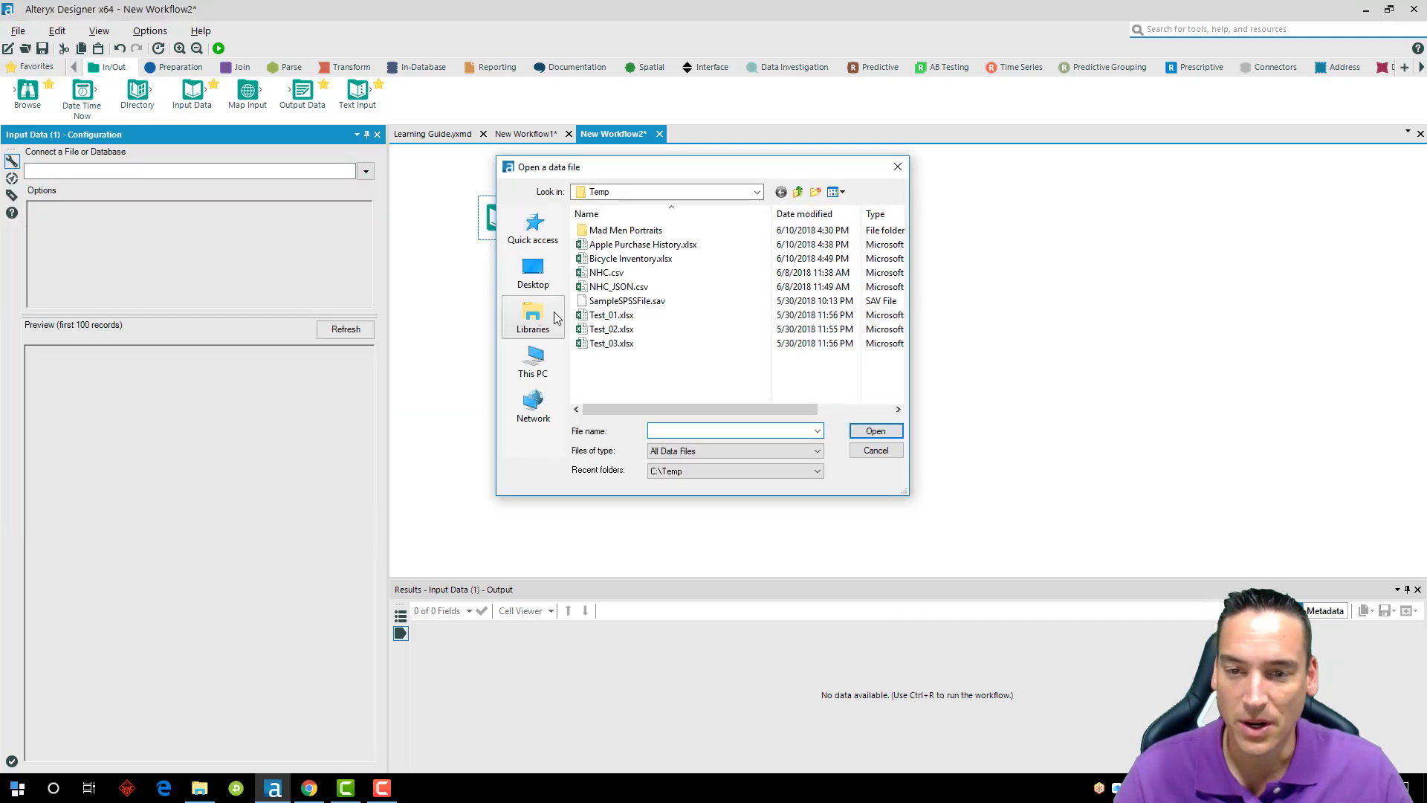
click(669, 244)
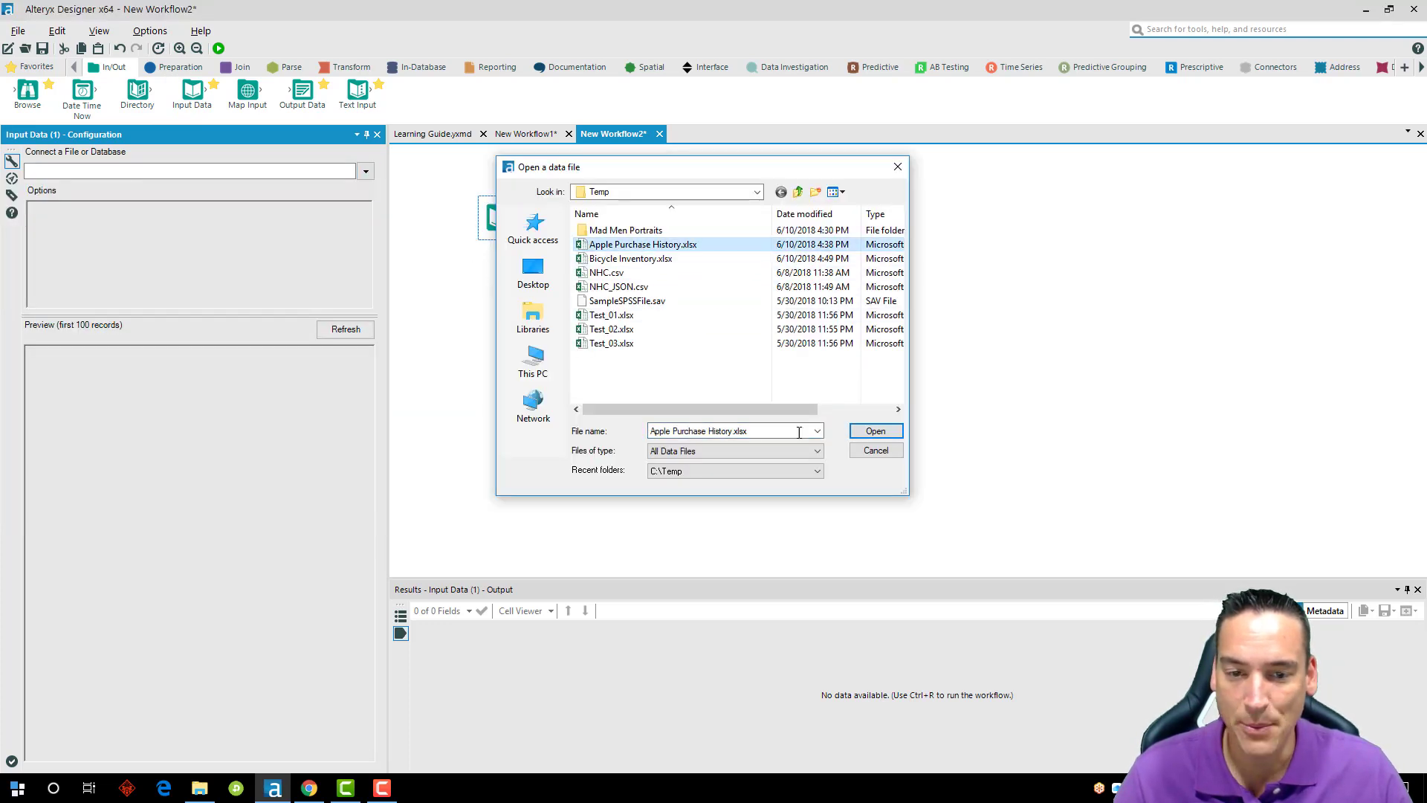
click(876, 432)
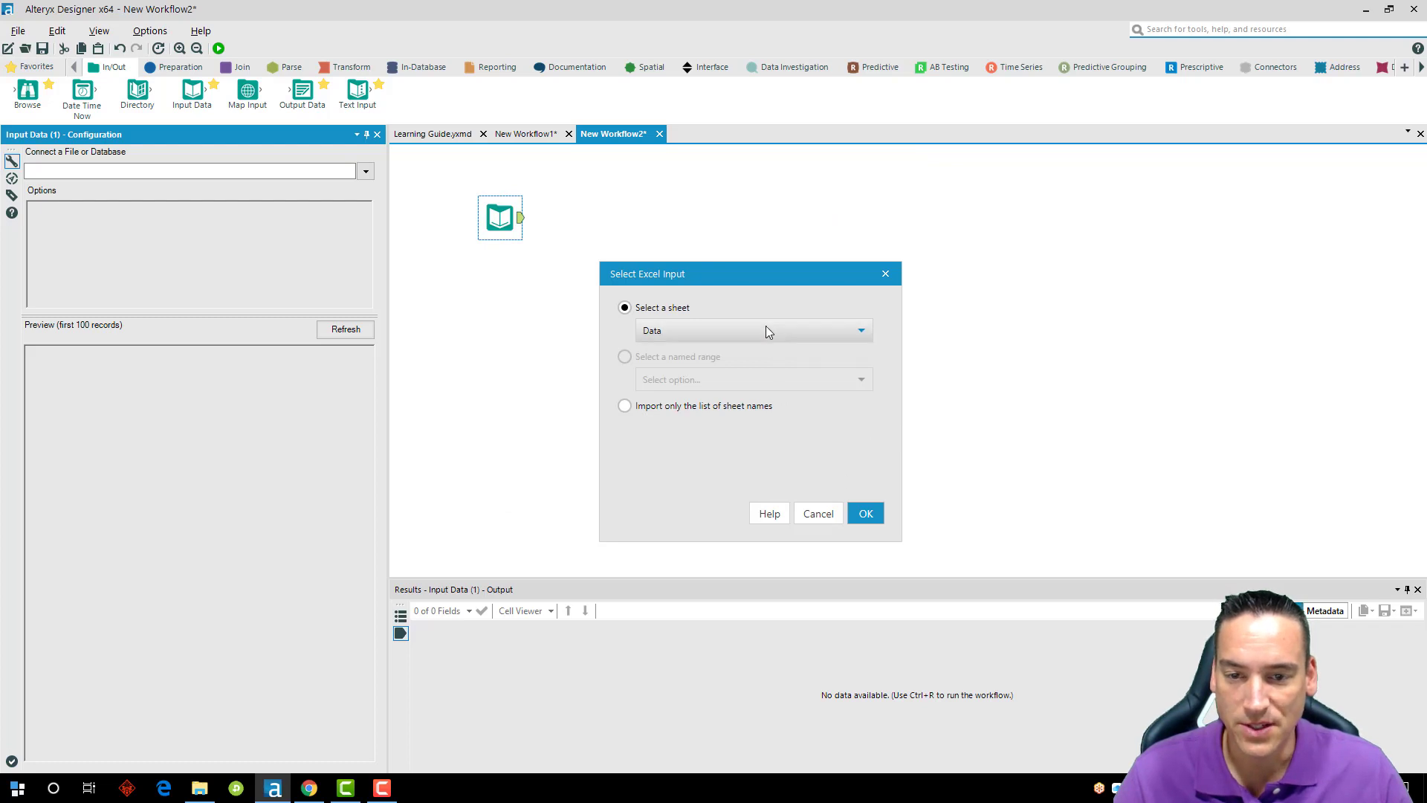
click(878, 514)
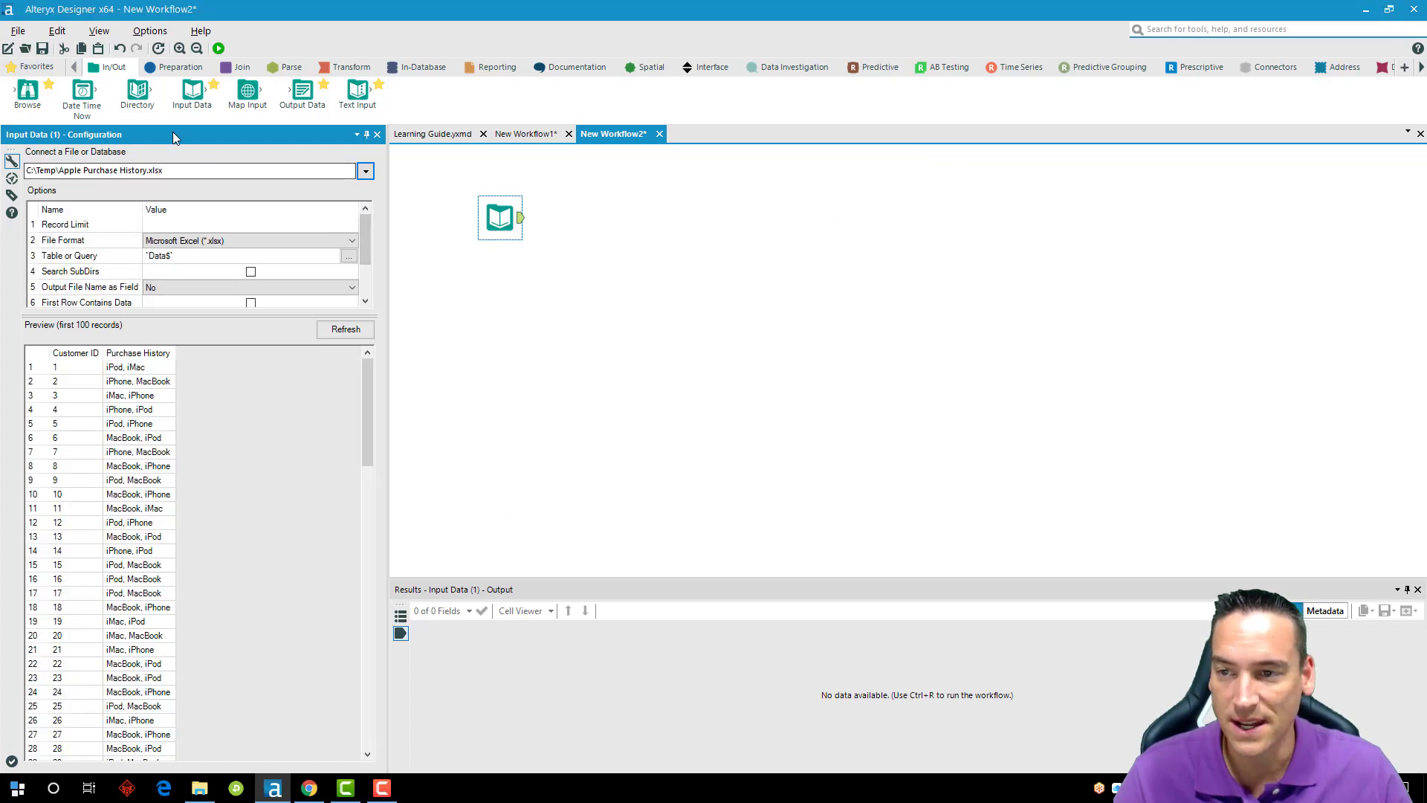
drag(27, 90, 615, 280)
Run the workflow and profile the Customer ID and Purchase History columns of the 200 records.
click(215, 46)
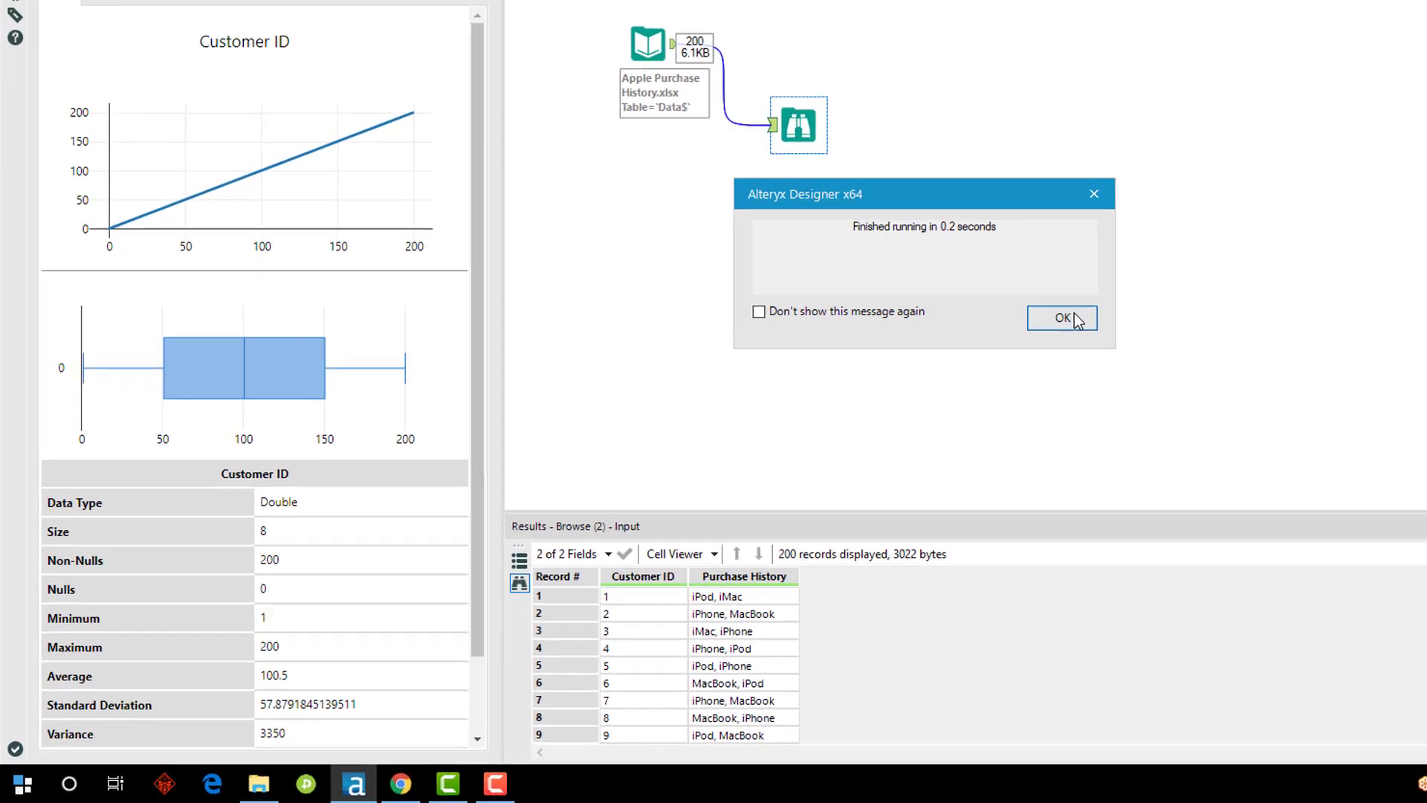
click(860, 410)
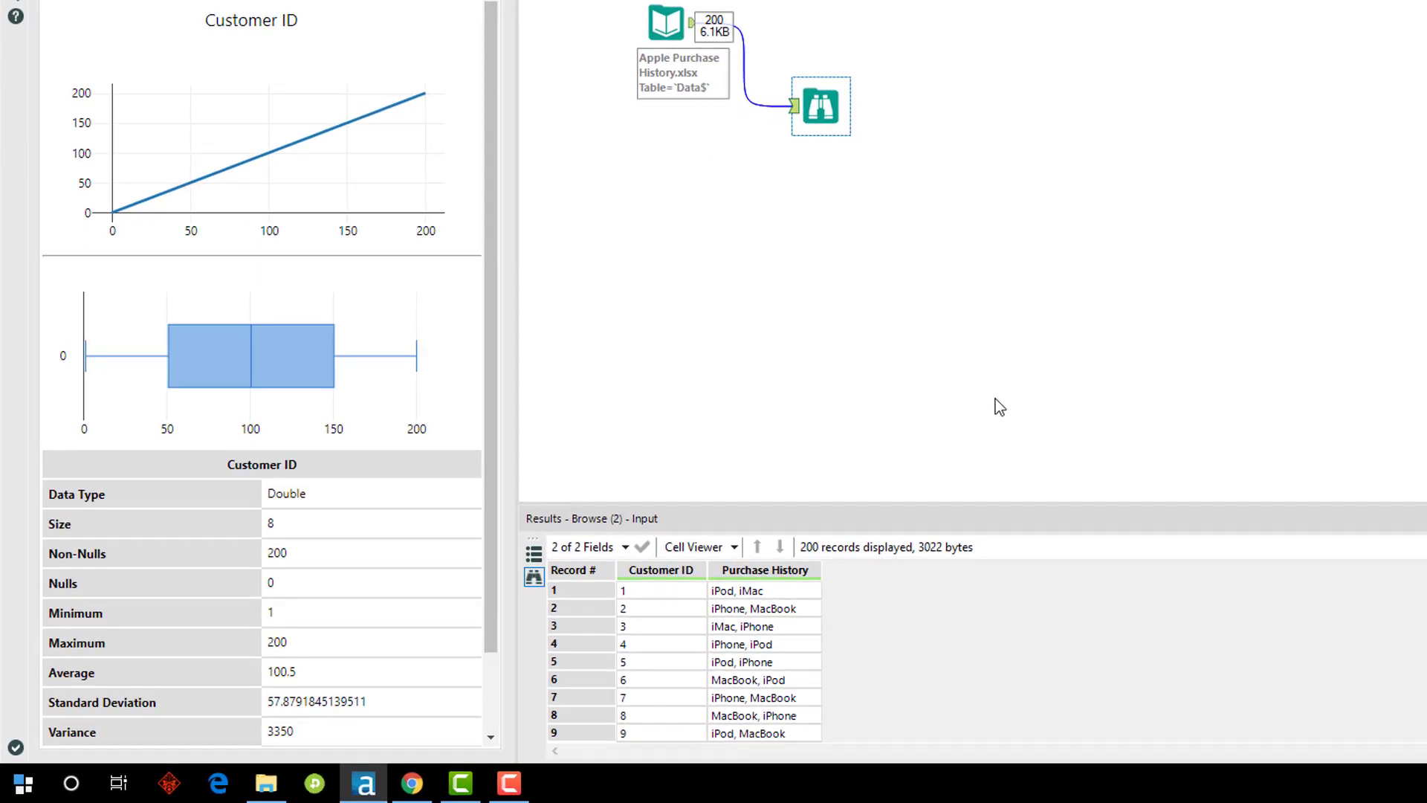
click(660, 589)
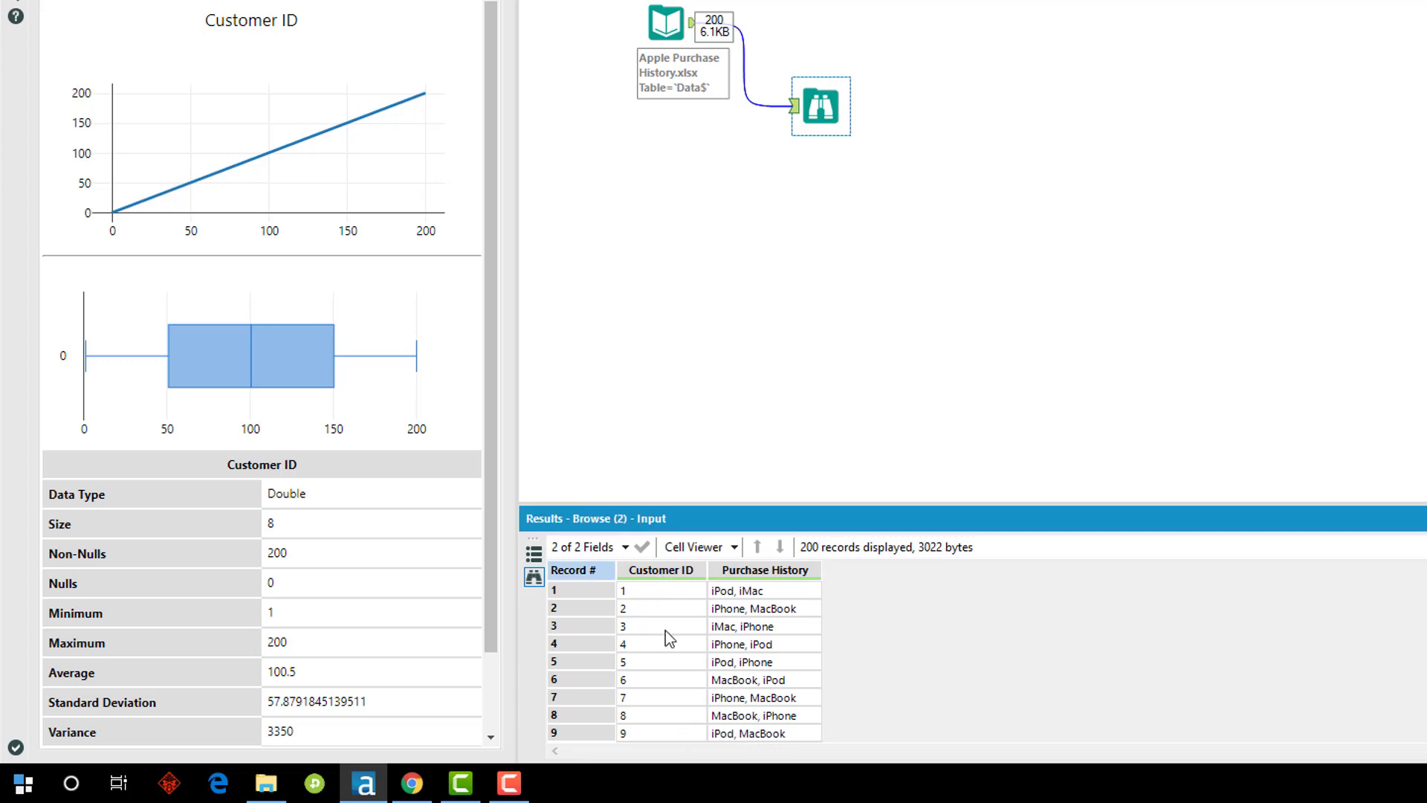
click(657, 589)
click(760, 593)
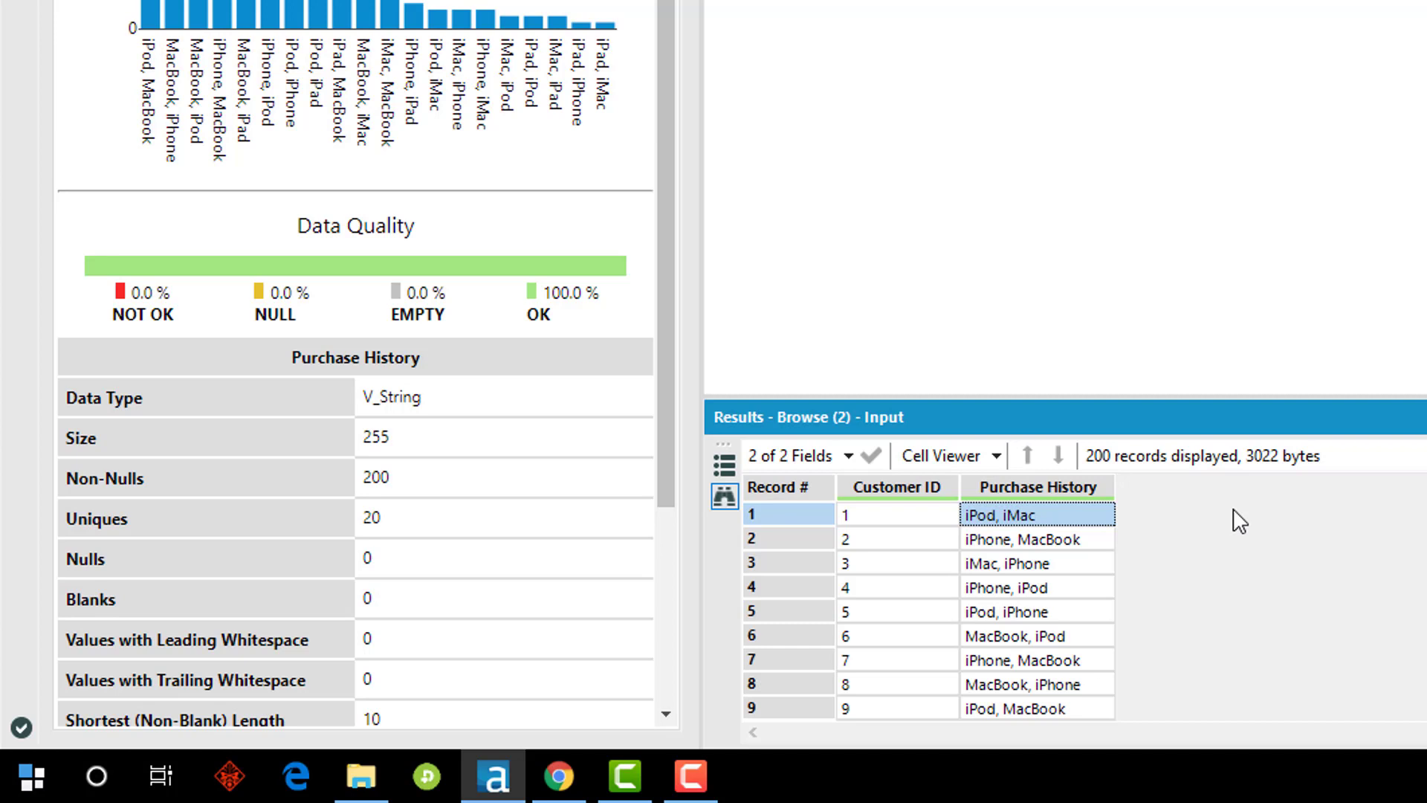
click(1005, 538)
click(978, 513)
click(988, 548)
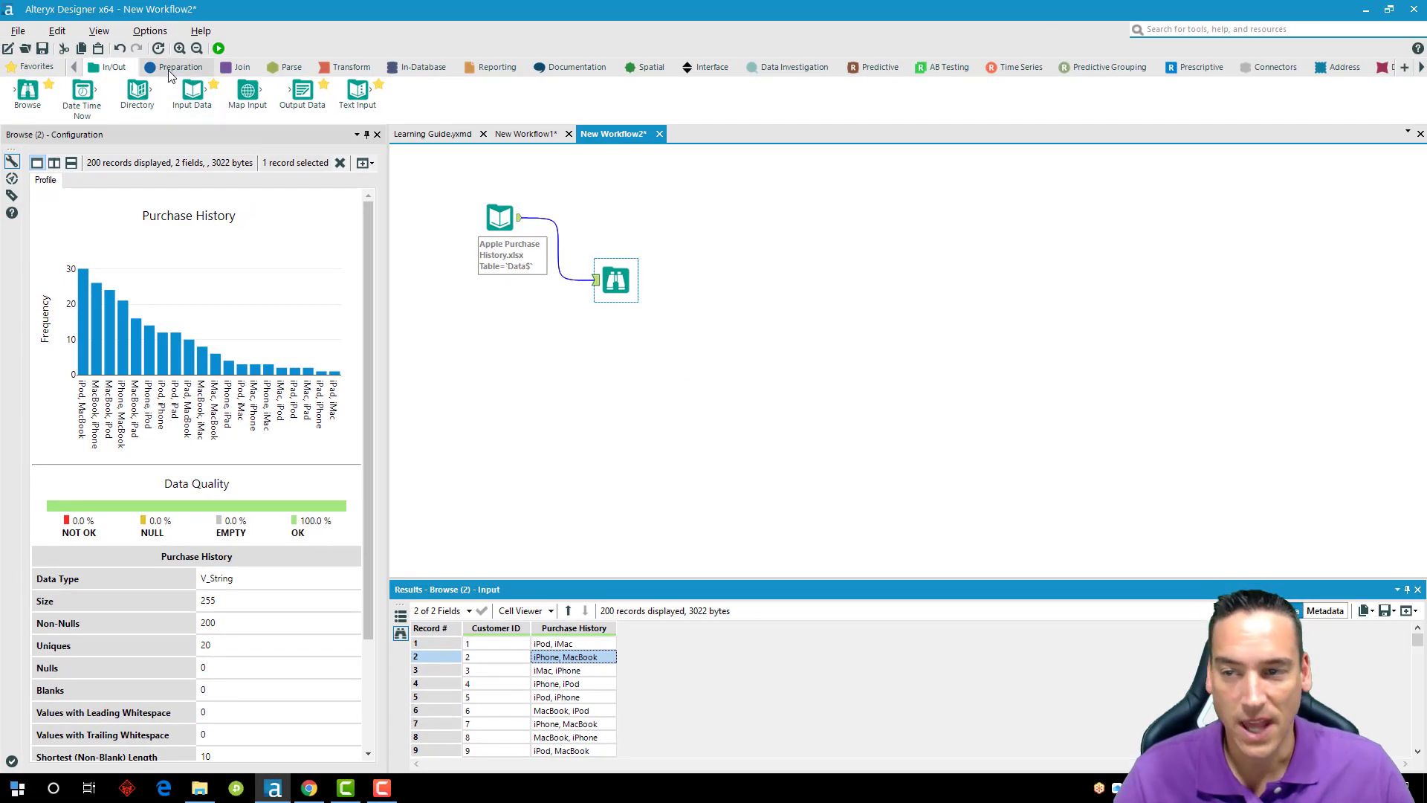
click(170, 73)
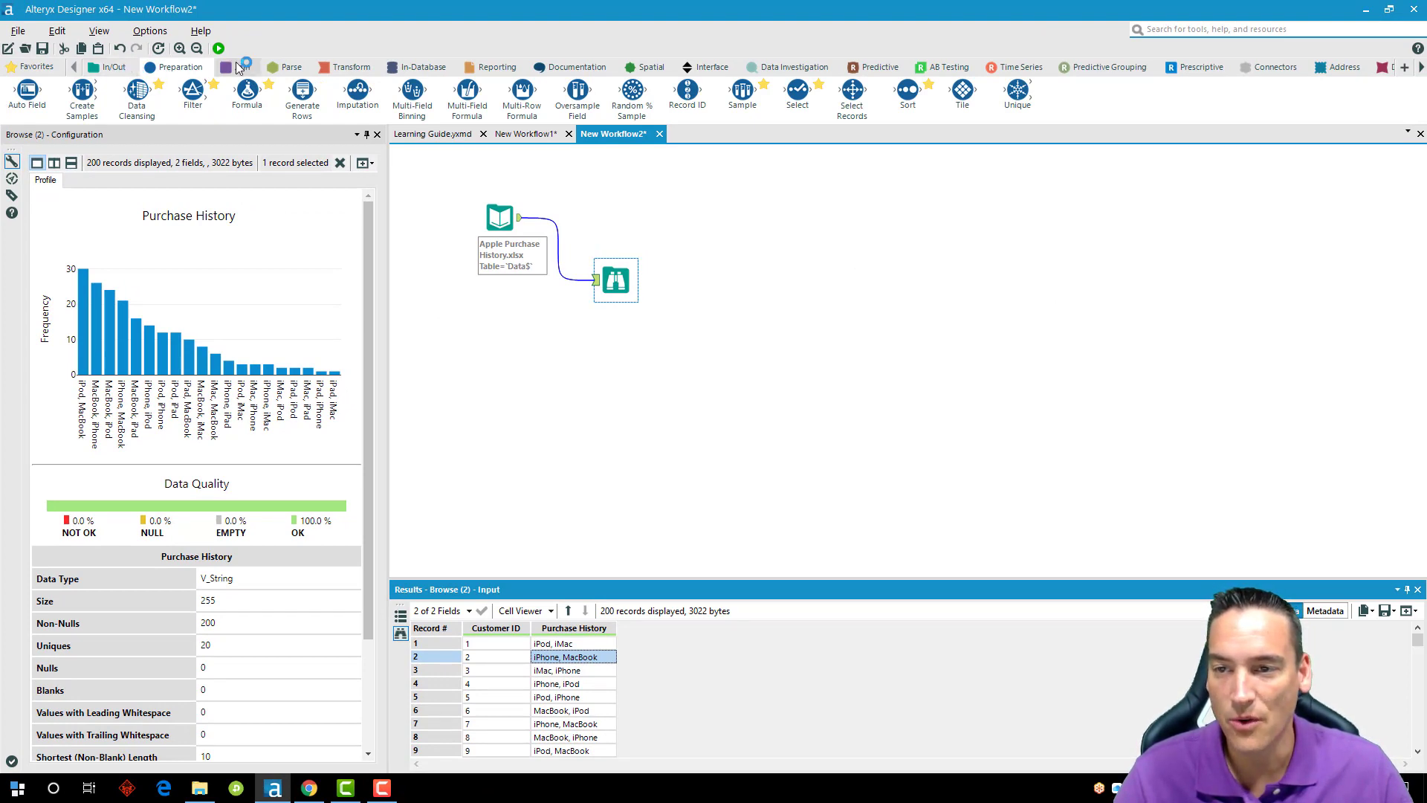
Add a Text To Columns tool after the input, splitting Purchase History on the comma delimiter.
click(286, 68)
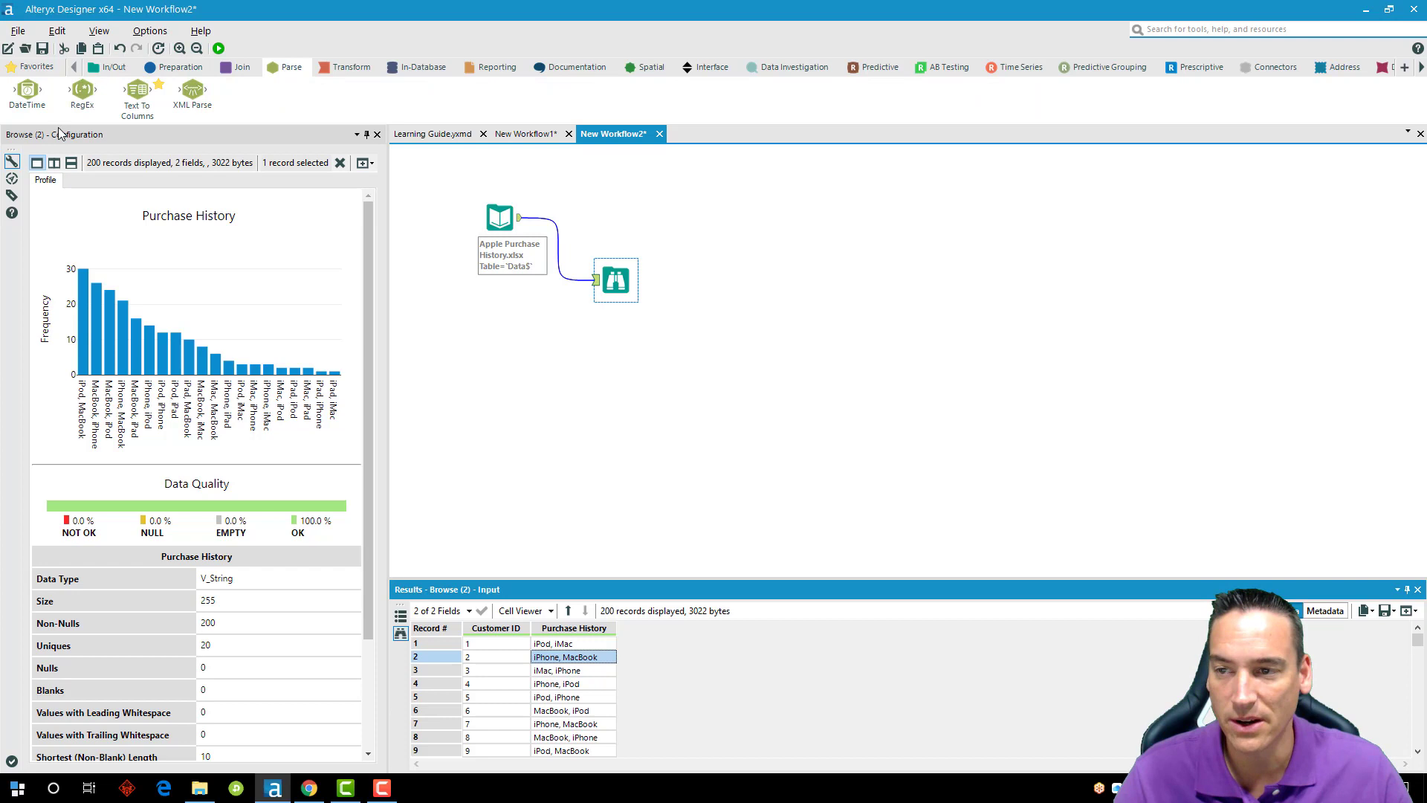
drag(142, 93, 615, 217)
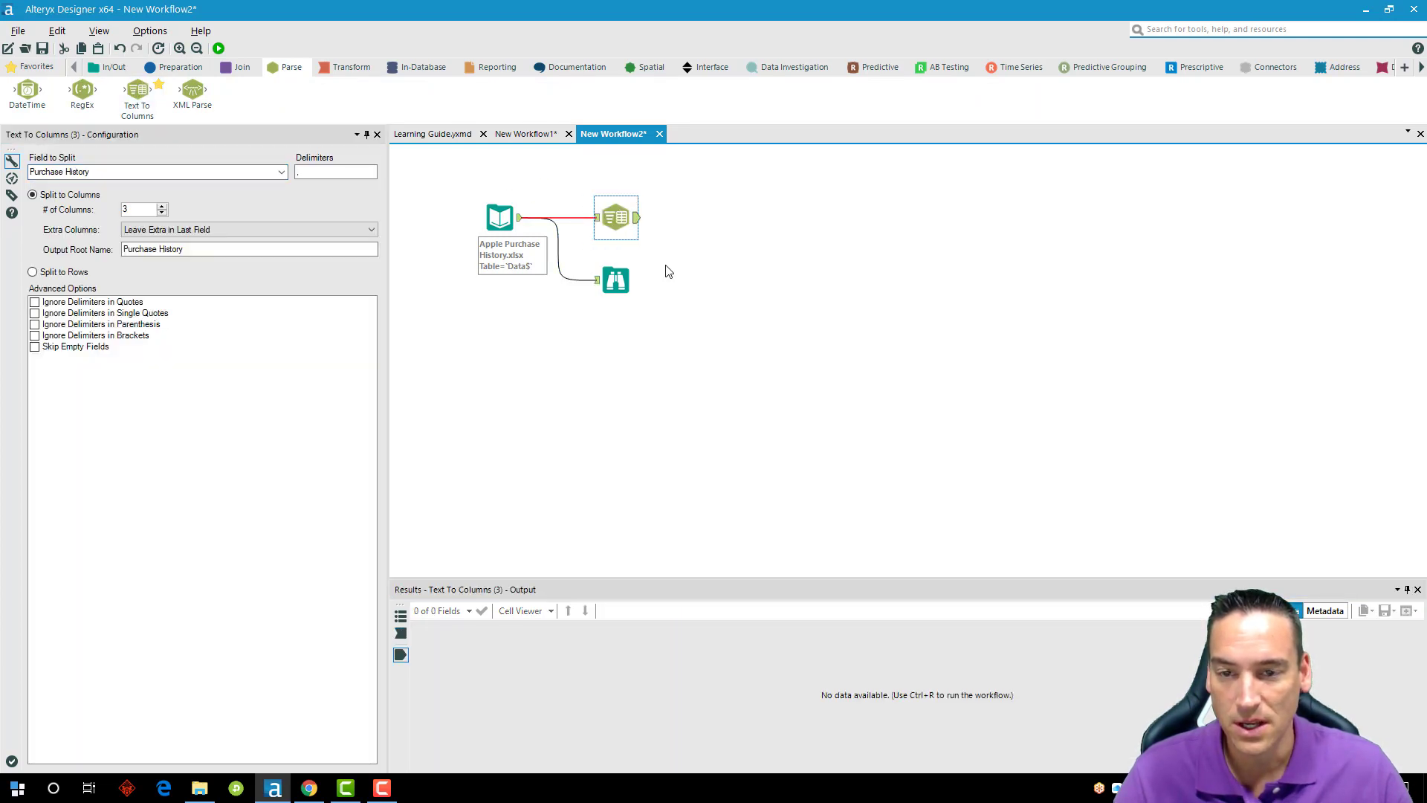
click(667, 266)
click(616, 217)
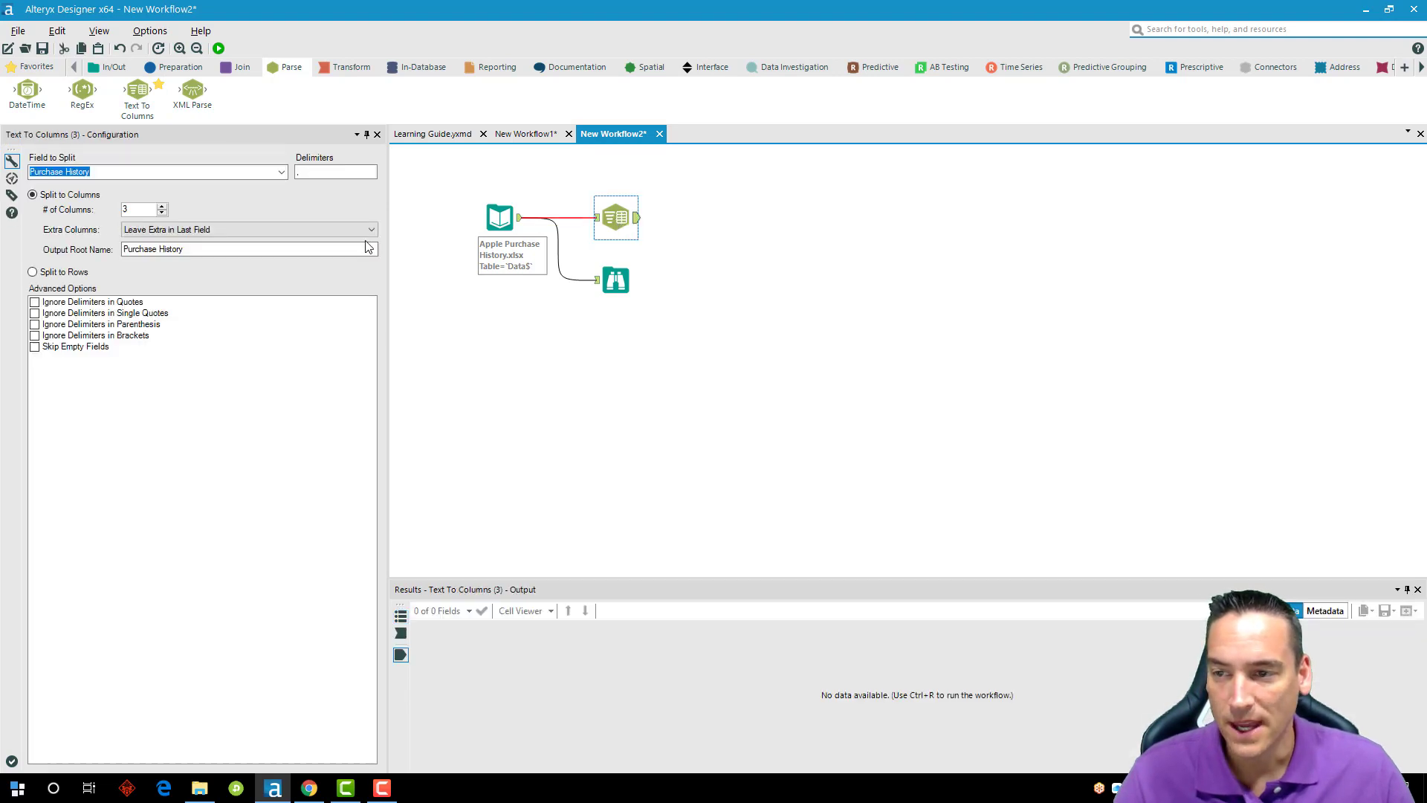
click(93, 172)
click(281, 172)
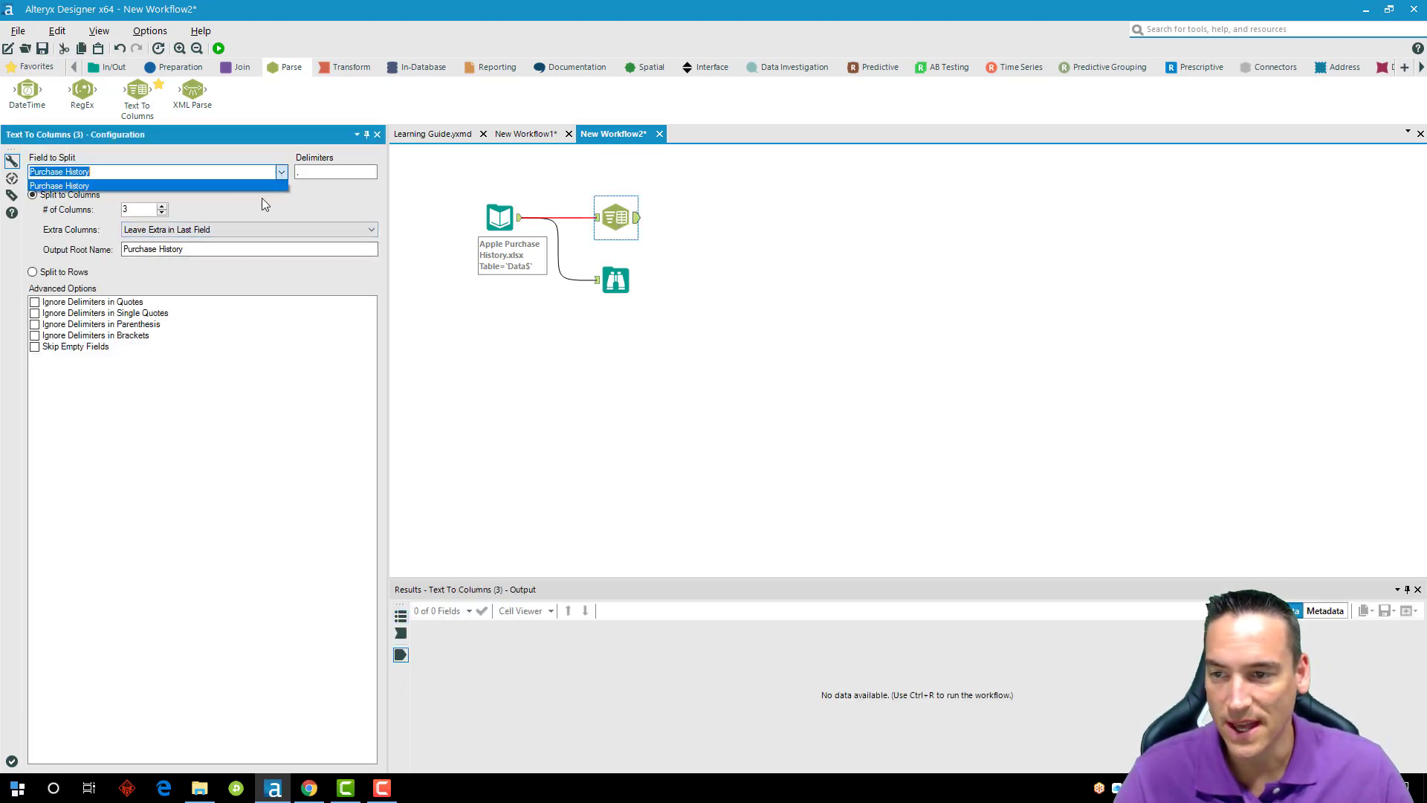
click(230, 192)
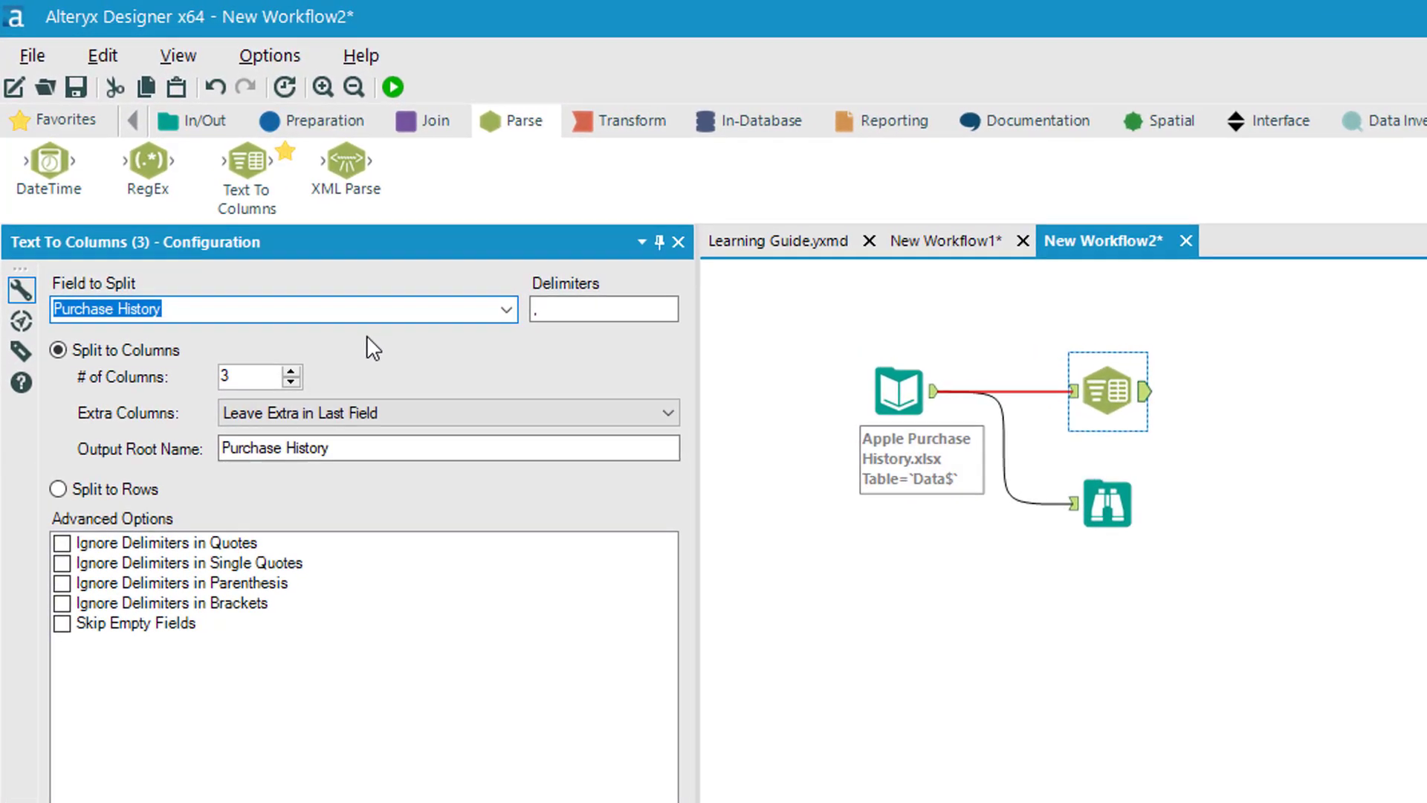
click(594, 308)
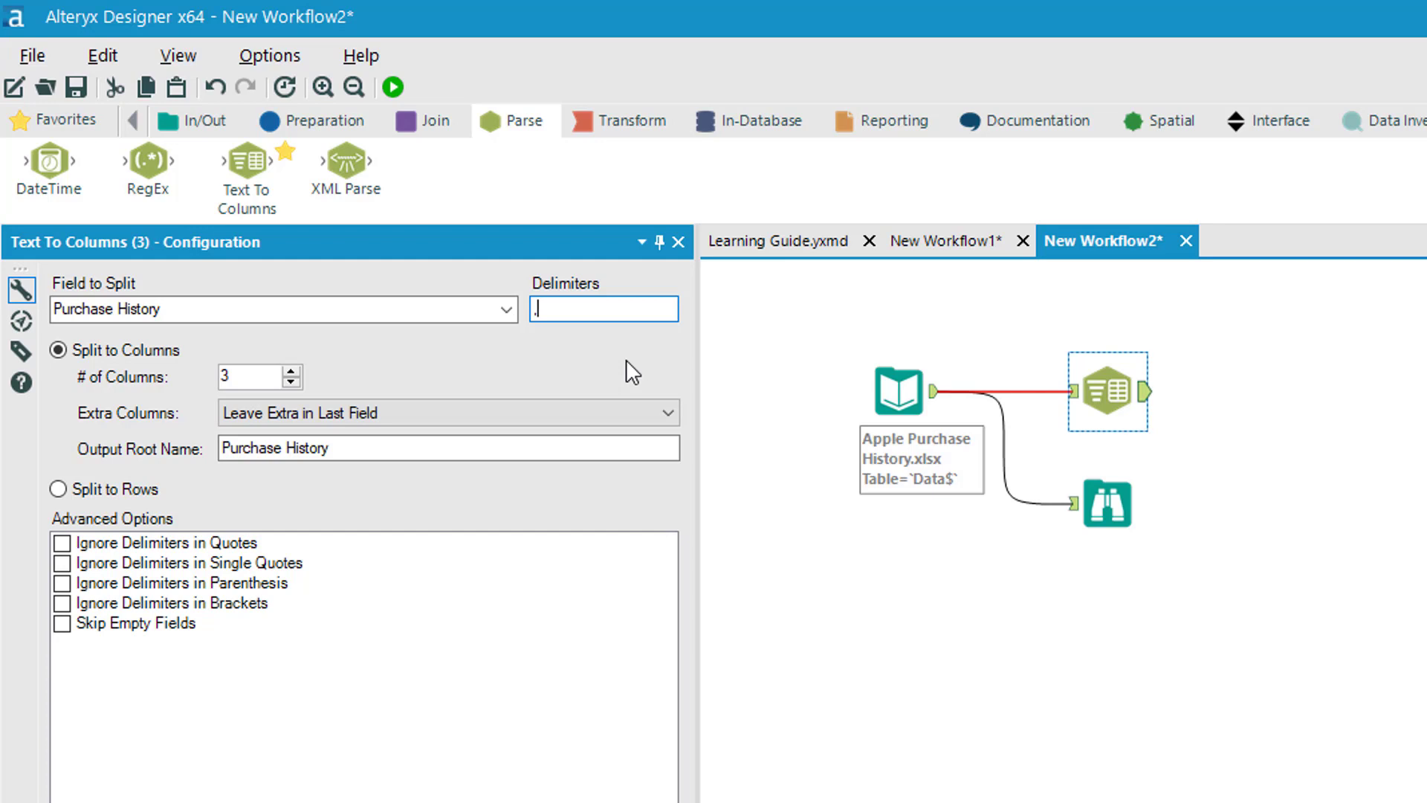
Set the split to 2 columns, keeping extras in the last field, and run the workflow.
click(291, 381)
click(291, 370)
click(291, 370)
click(291, 370)
click(291, 370)
click(291, 382)
click(292, 381)
click(291, 382)
click(291, 381)
click(430, 418)
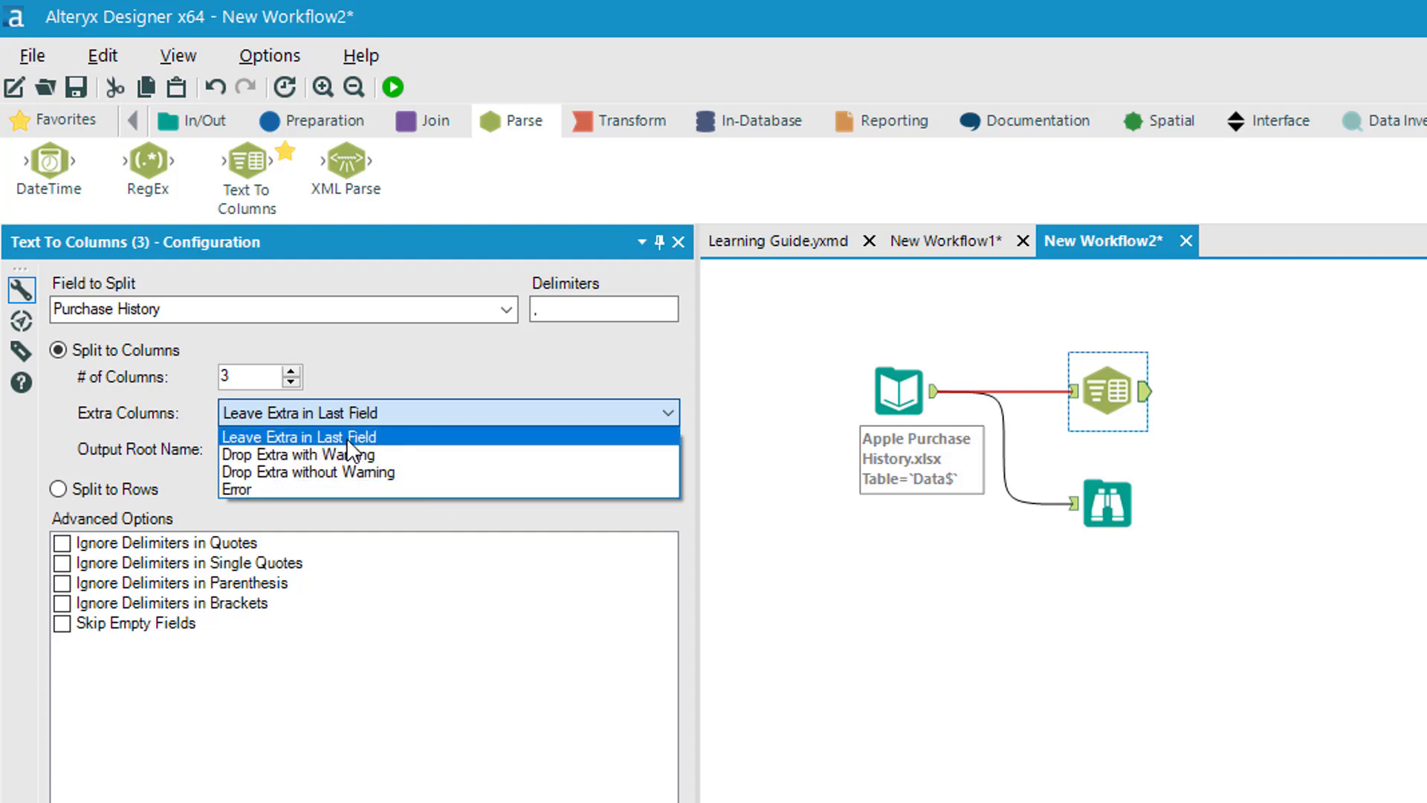
click(376, 366)
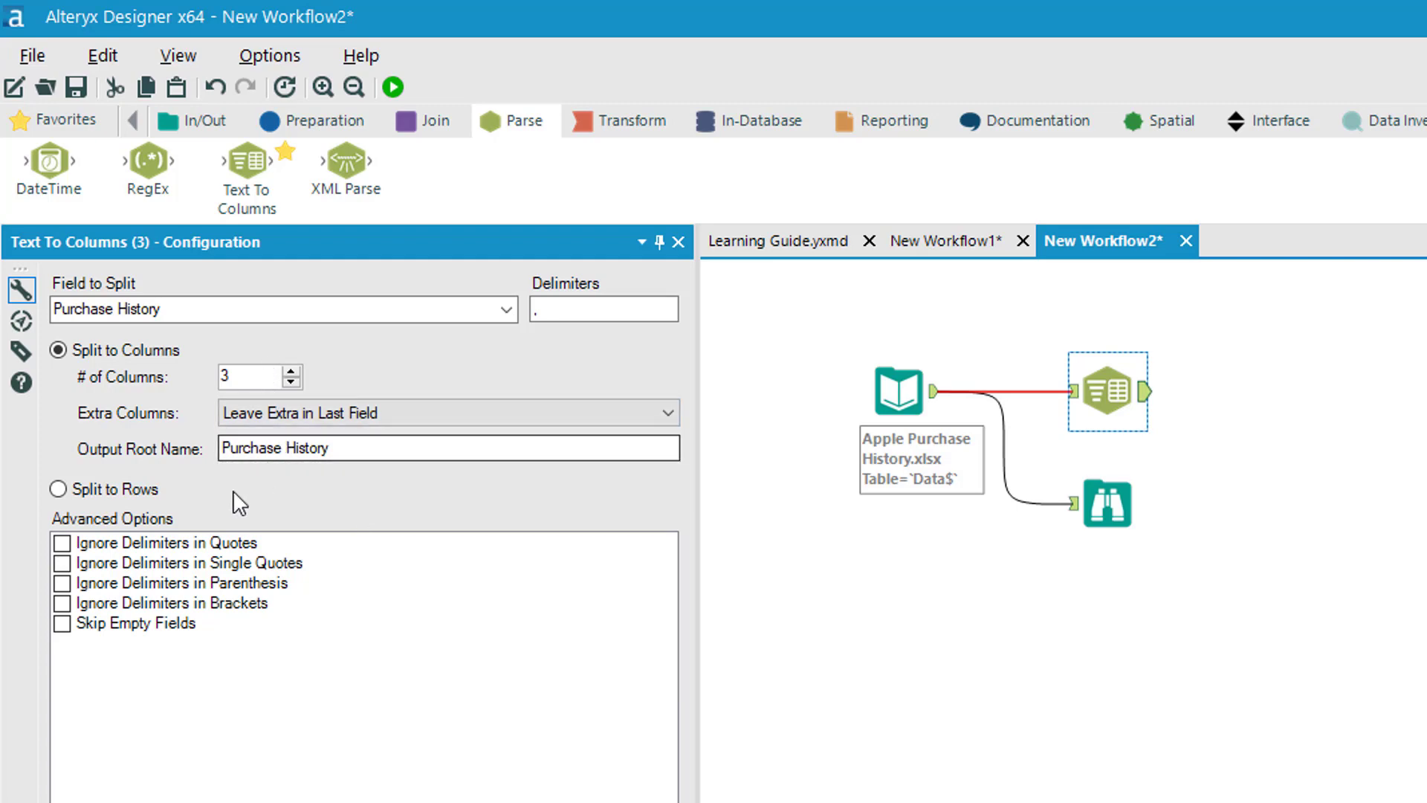
drag(342, 448, 228, 448)
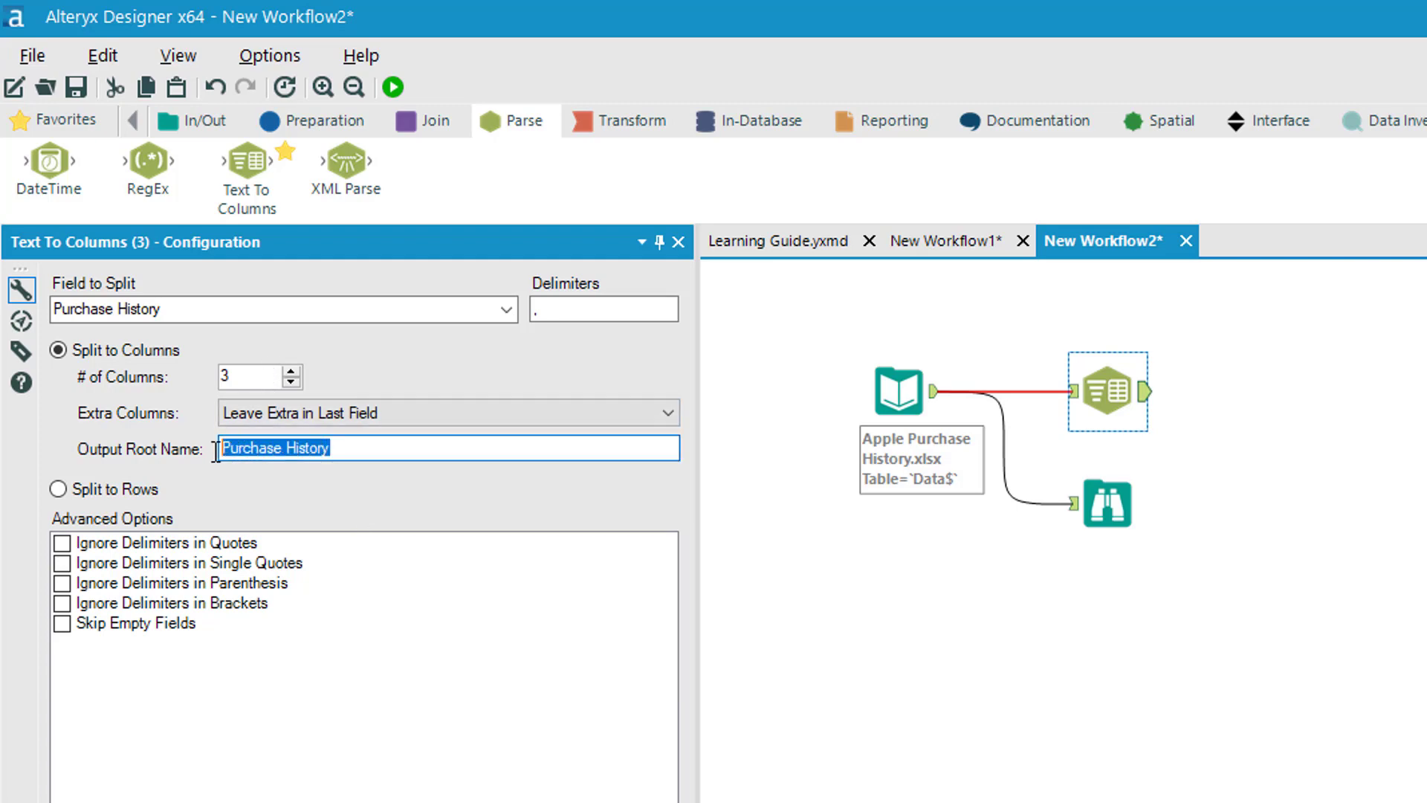
click(366, 451)
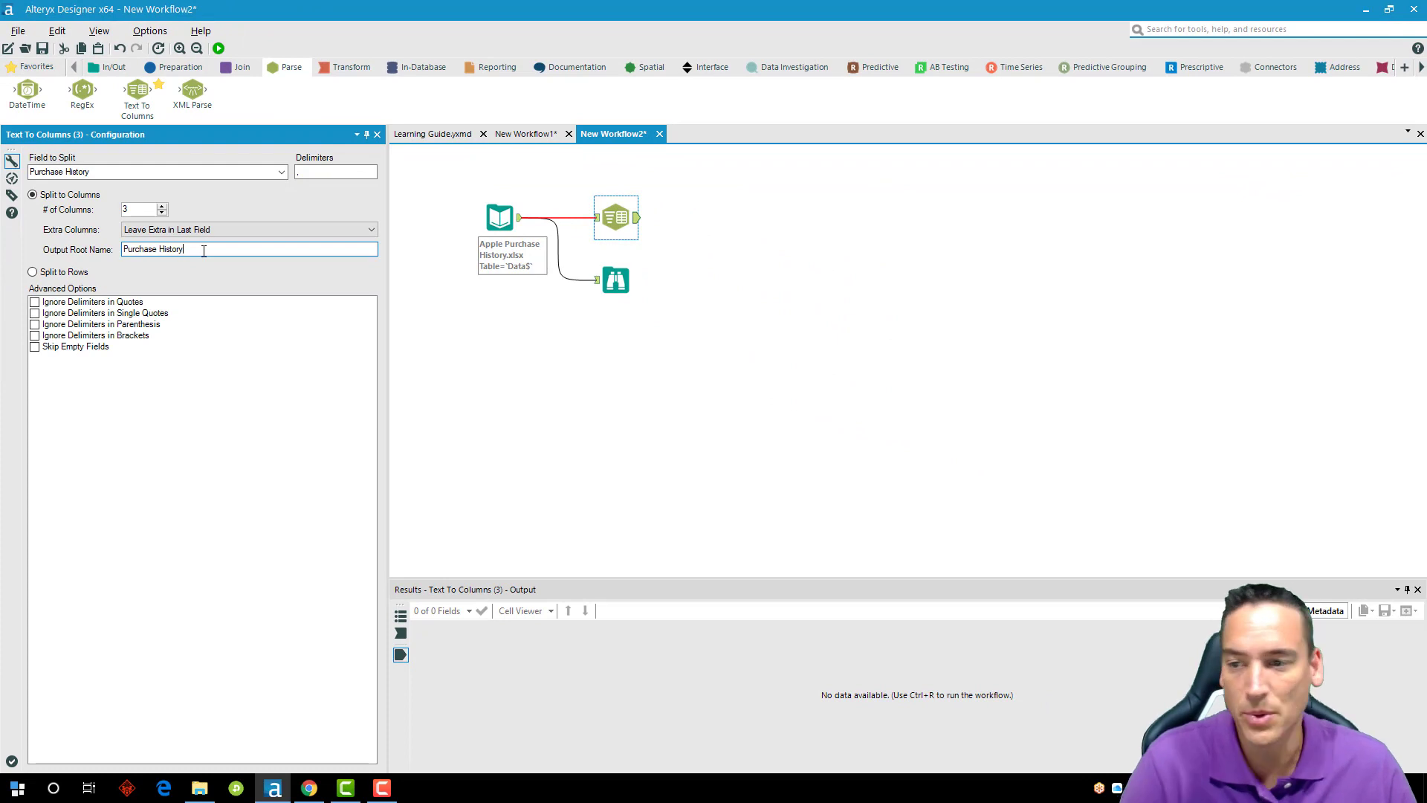
click(162, 213)
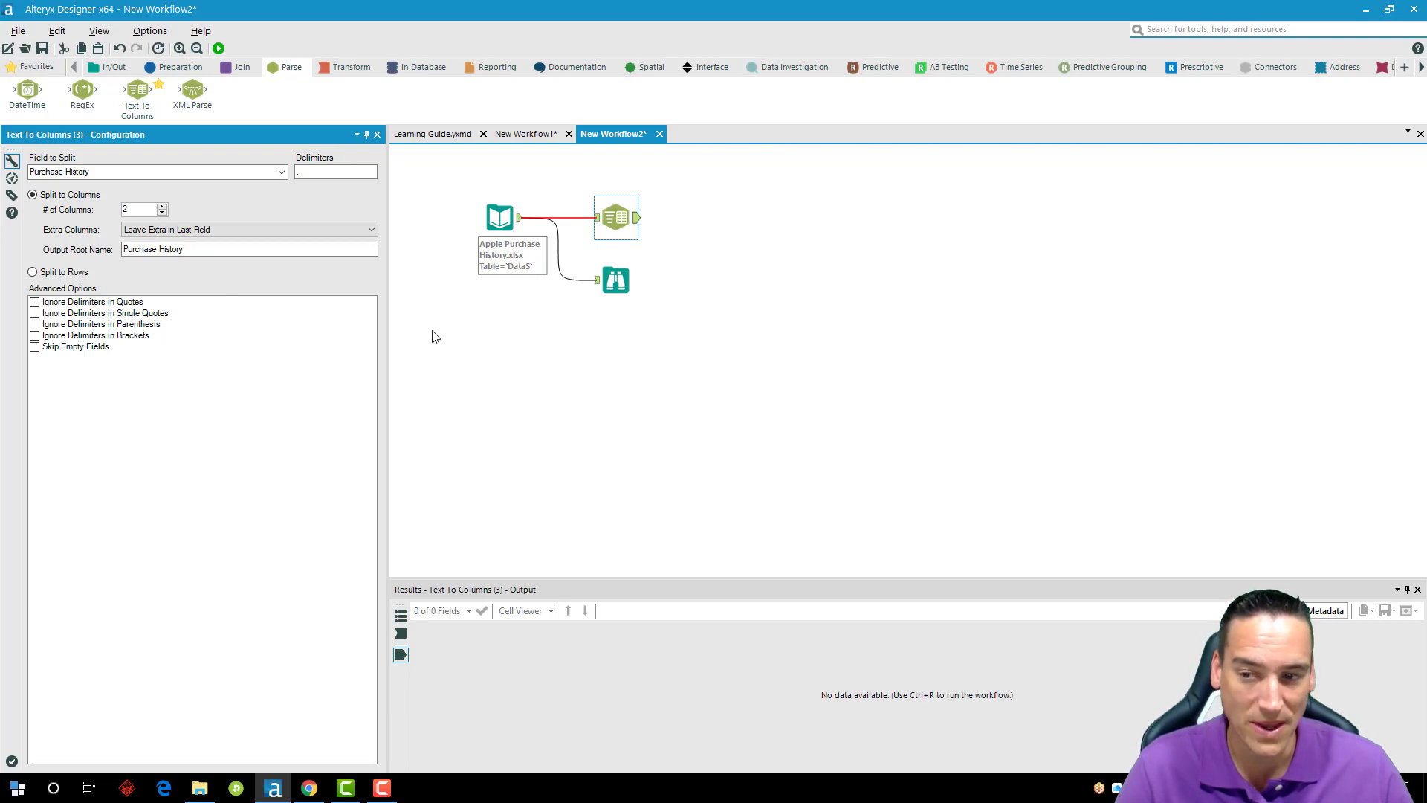
click(720, 280)
key(ctrl+r)
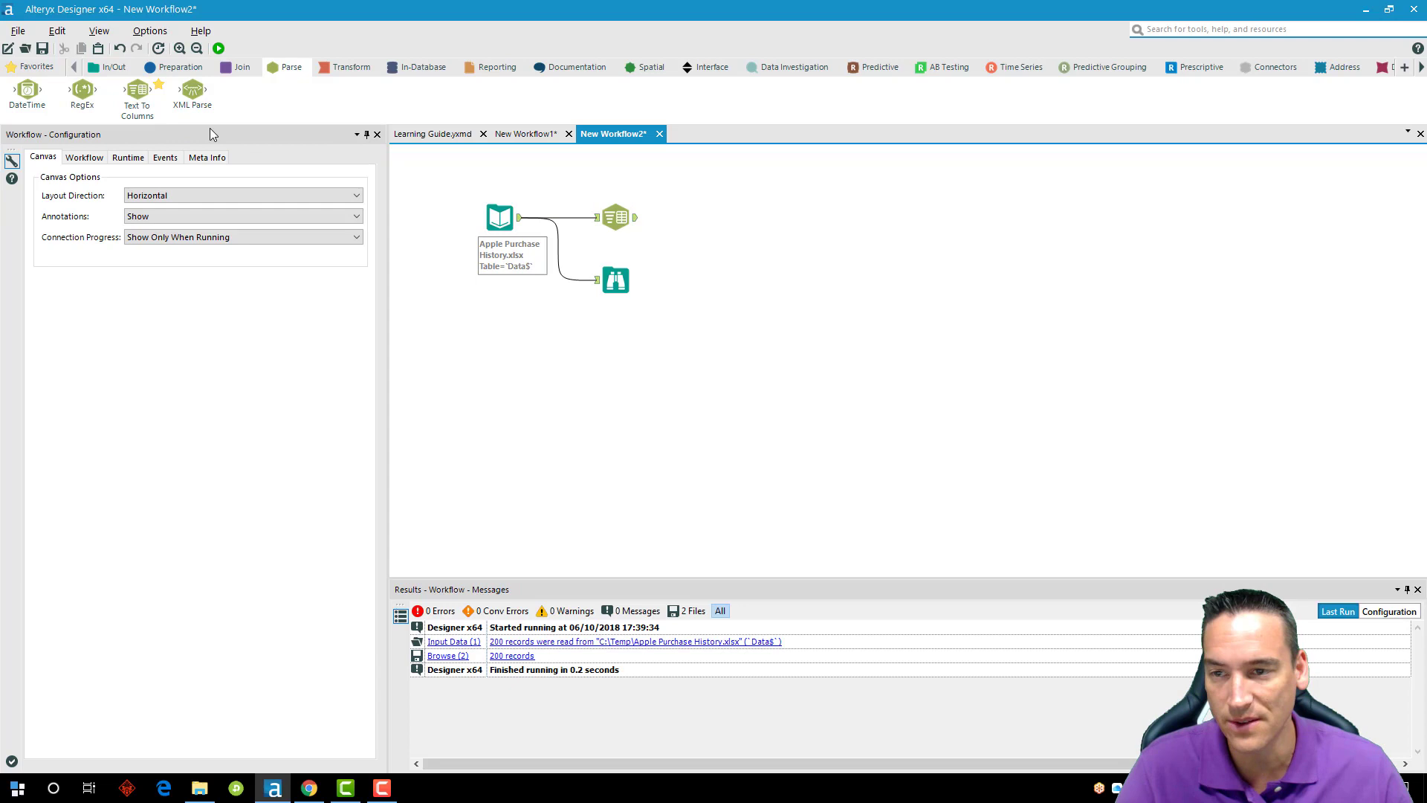
Add a Browse after Text To Columns and run the workflow.
right_click(633, 218)
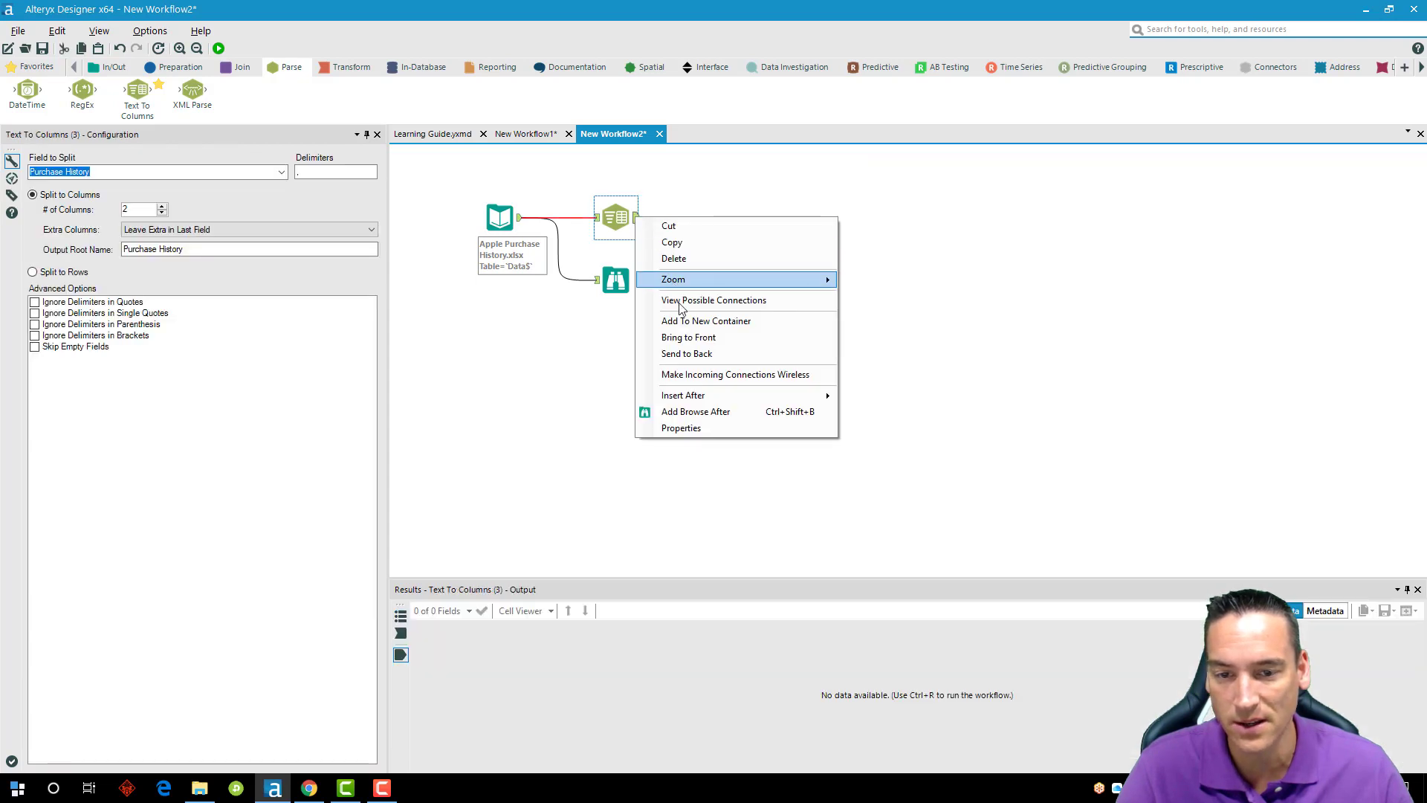
click(702, 411)
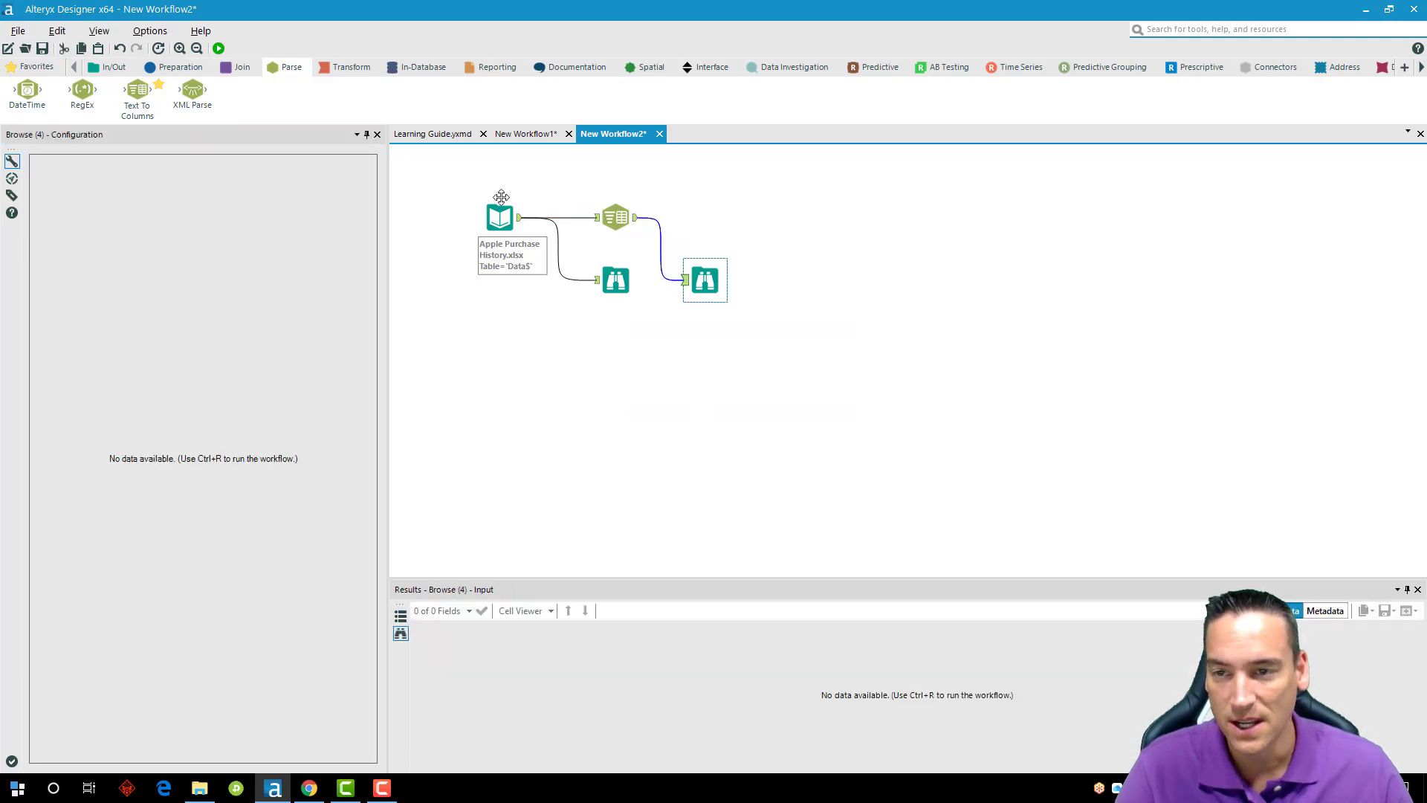
click(218, 48)
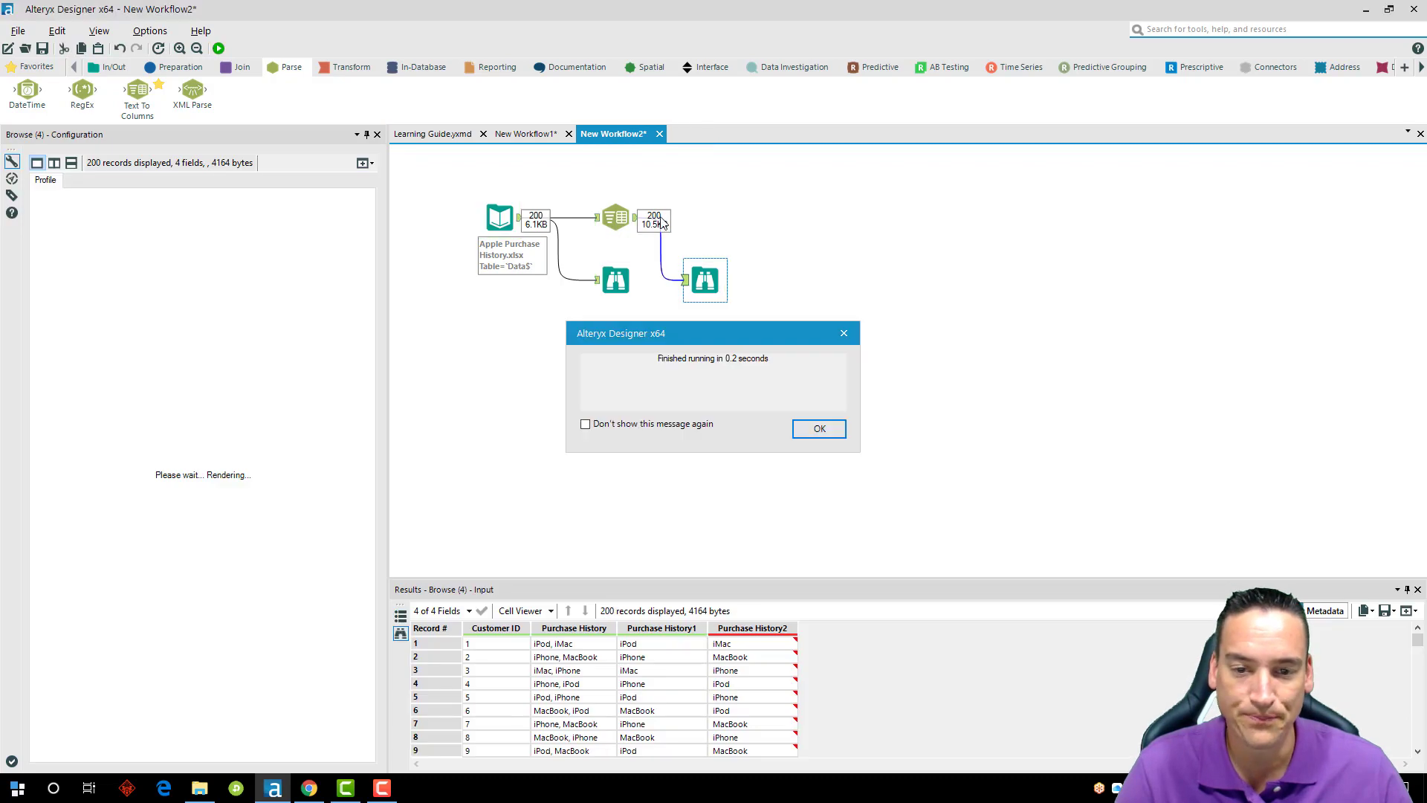
click(821, 430)
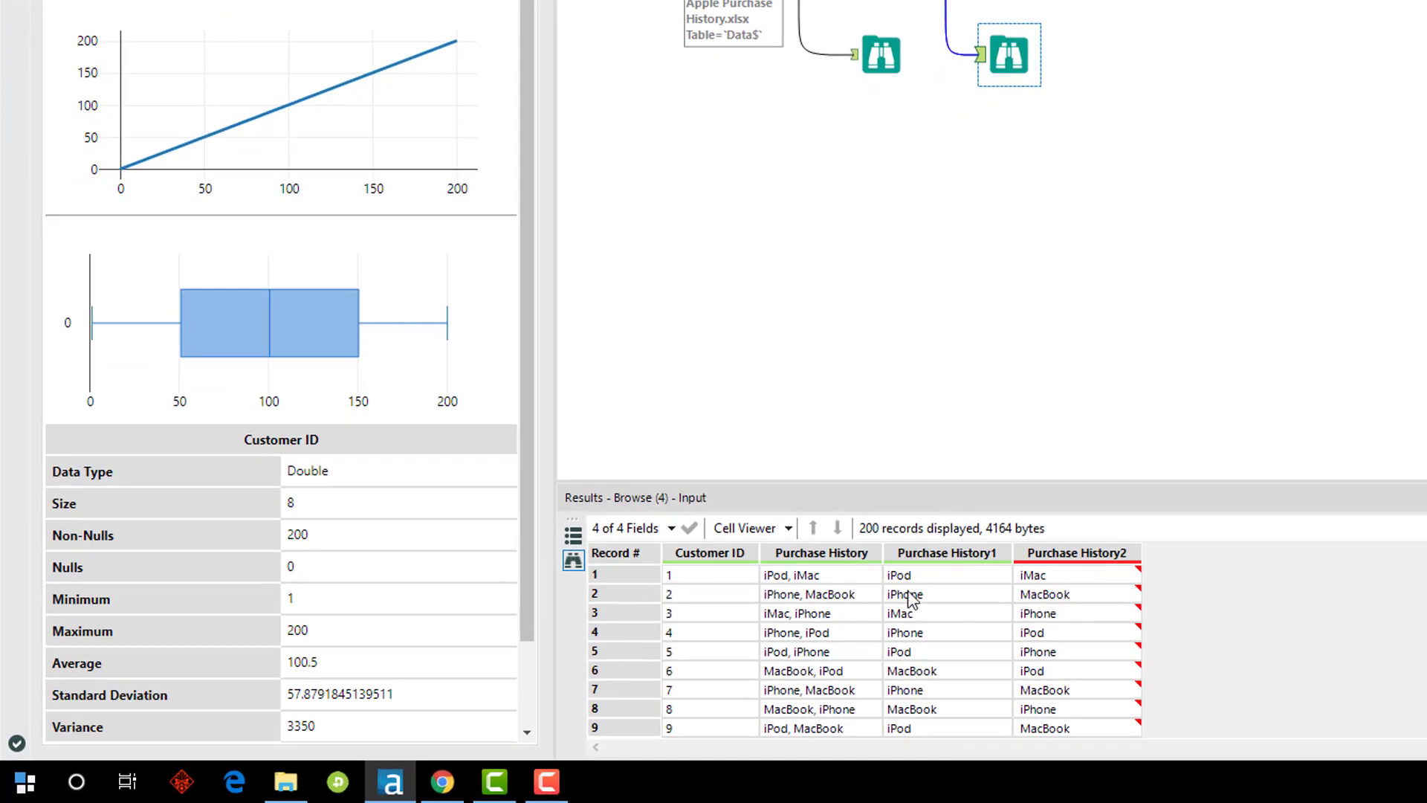
Inspect the Purchase History1 and Purchase History2 values, revealing leading spaces in Purchase History2.
click(735, 619)
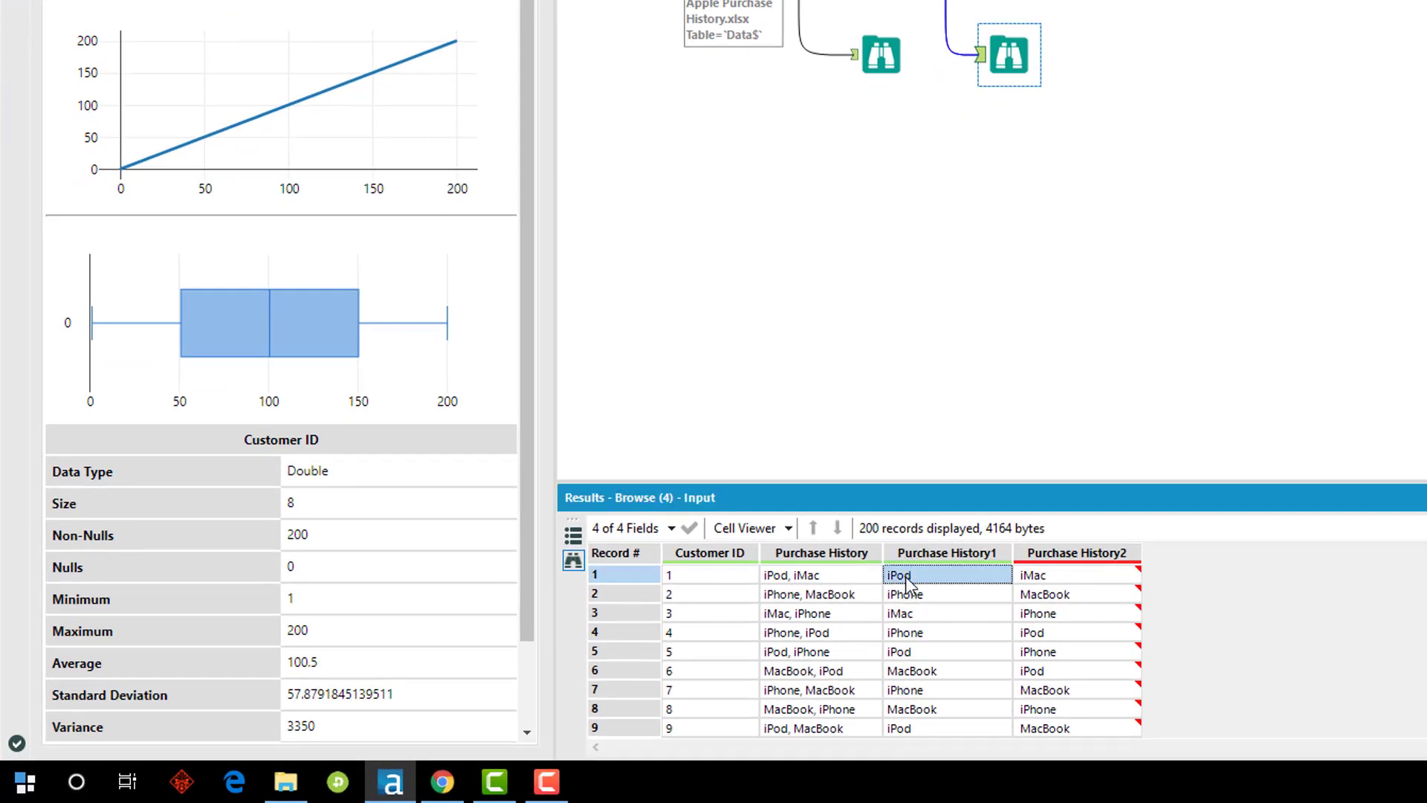
click(1036, 573)
click(898, 597)
click(1072, 593)
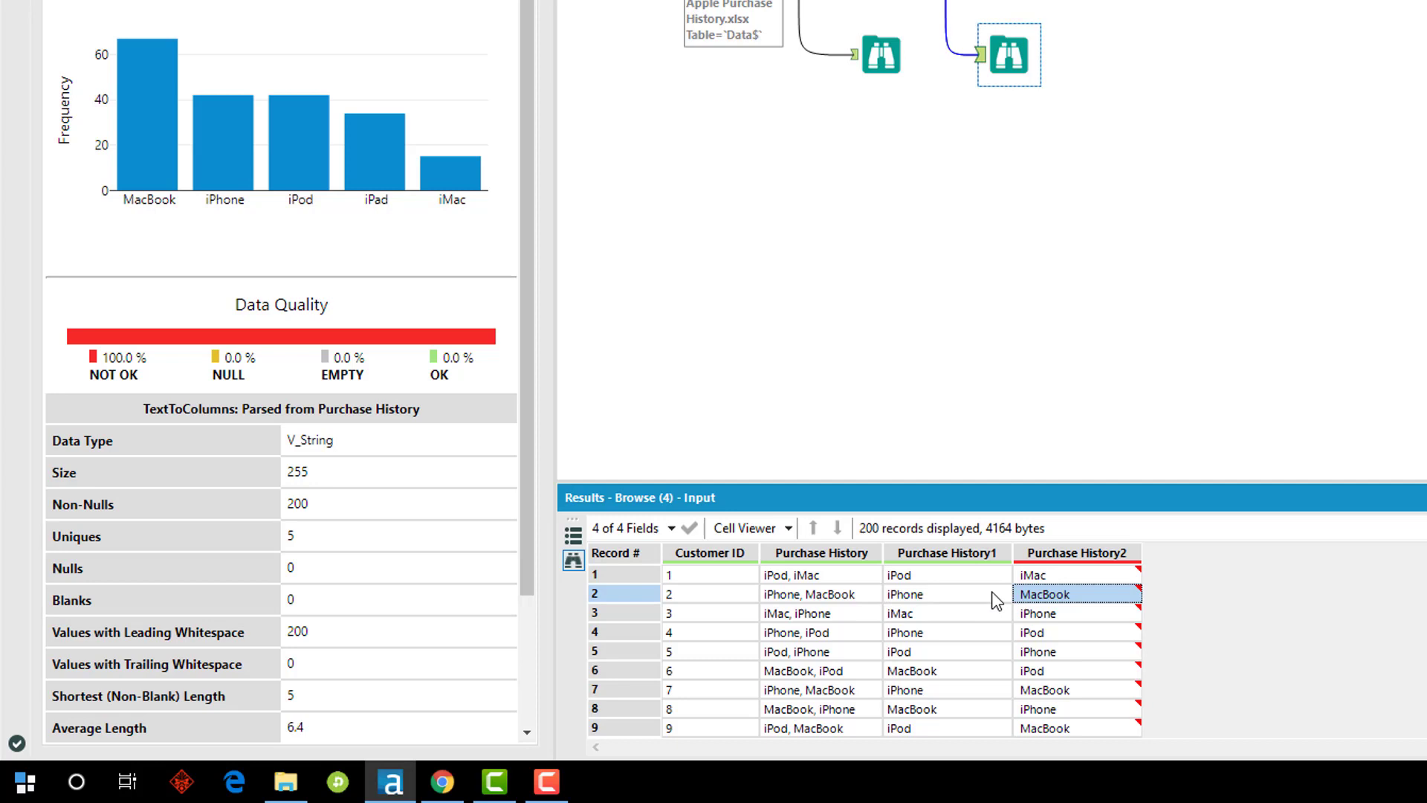
mouse_move(1131, 580)
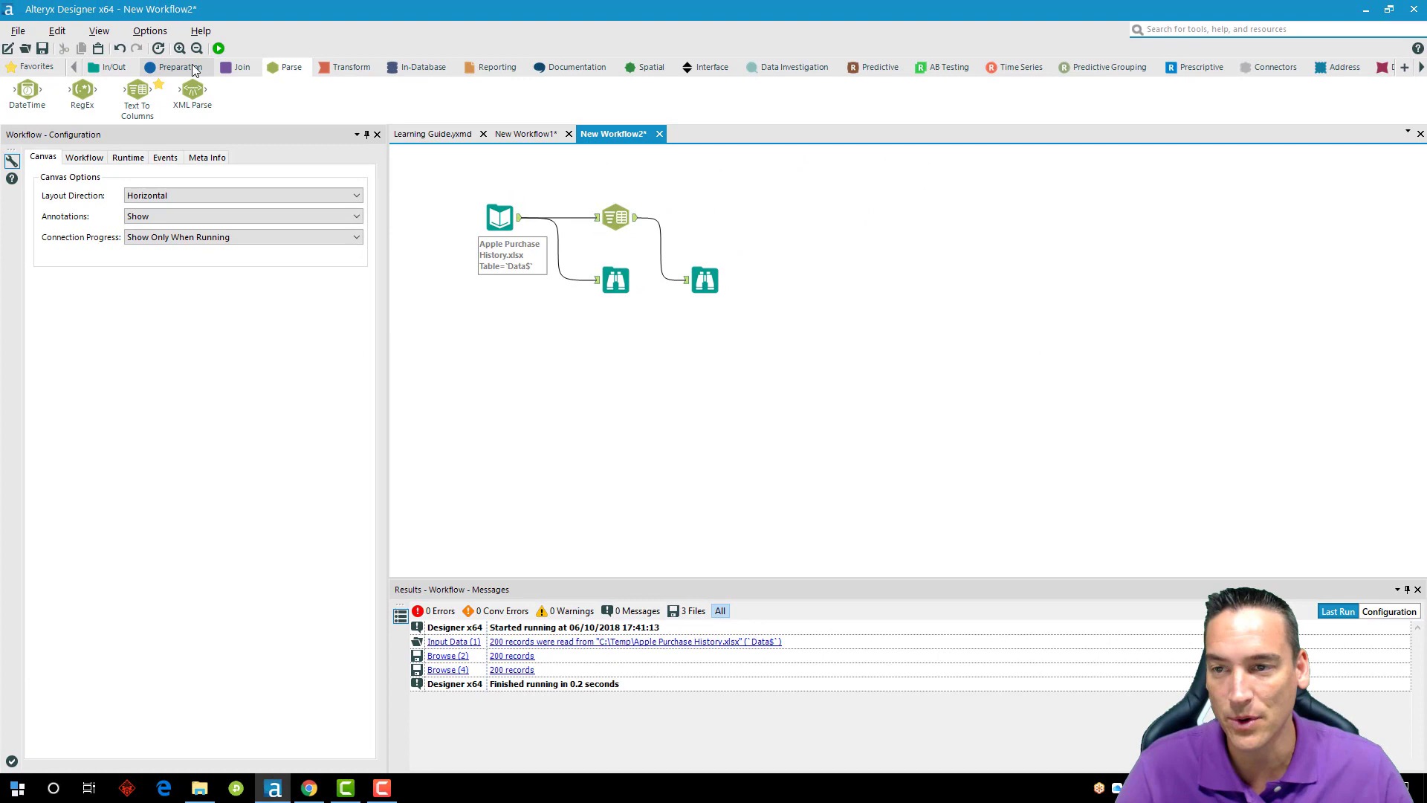
Add a Data Cleansing tool trimming leading/trailing whitespace from Purchase History2 only, without null replacement.
click(186, 1)
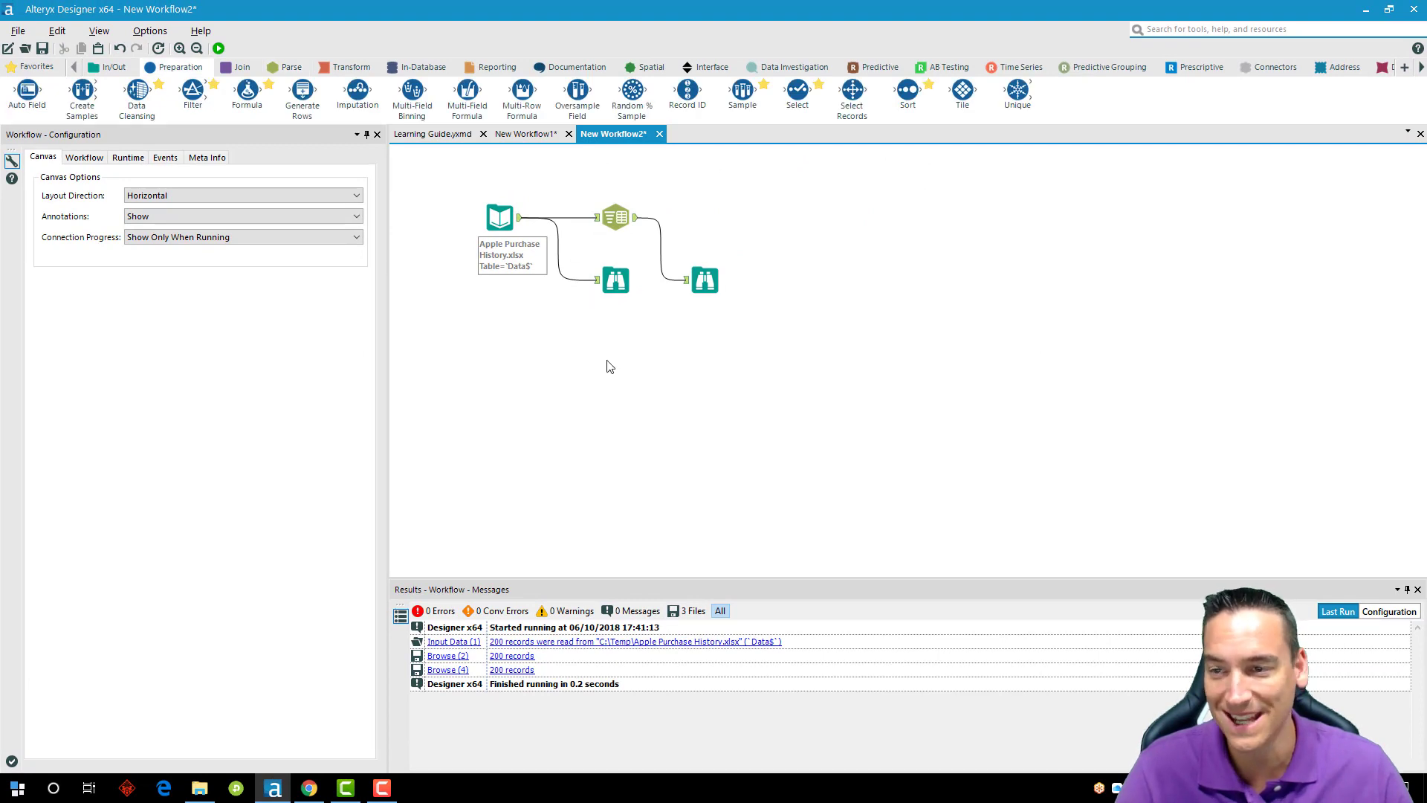
drag(137, 91, 708, 218)
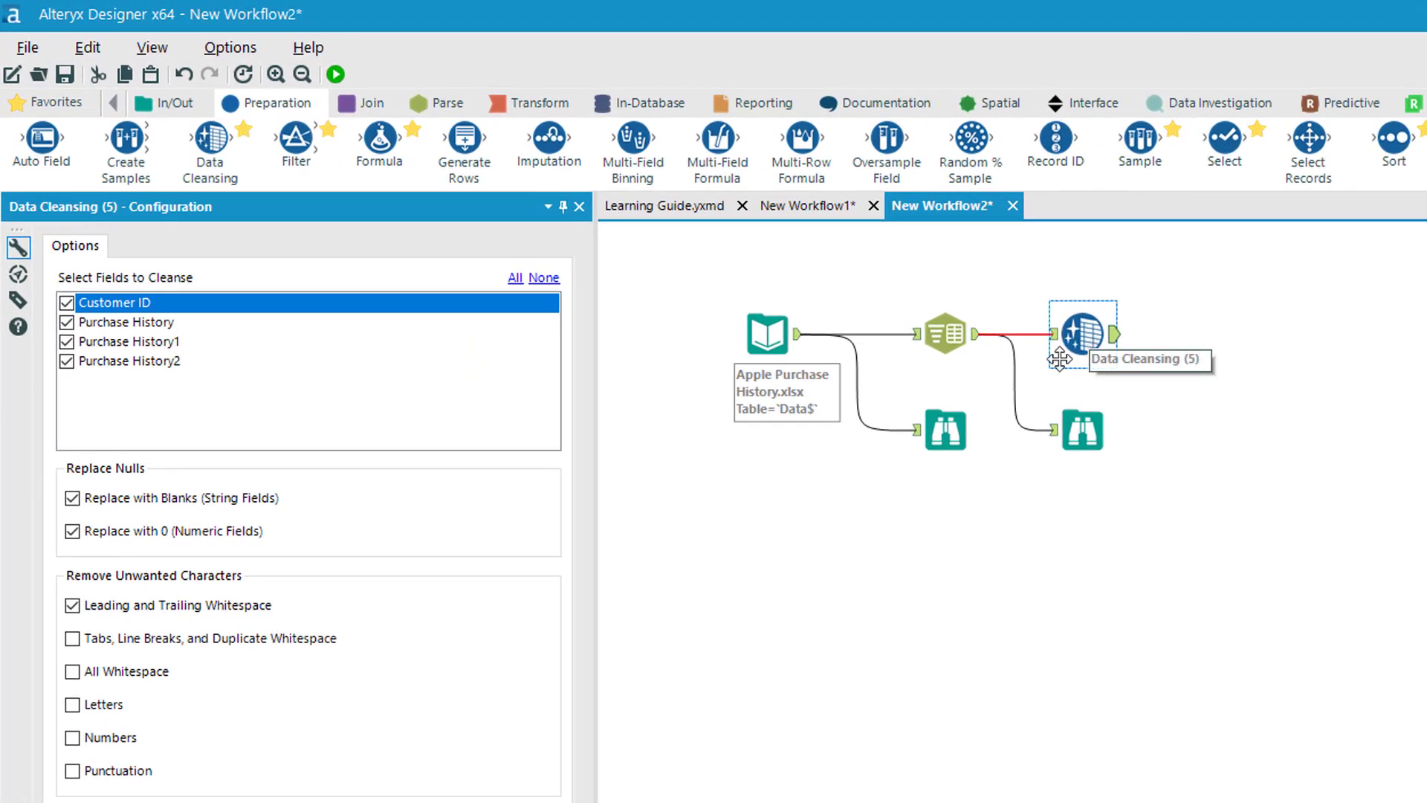
click(544, 279)
click(162, 362)
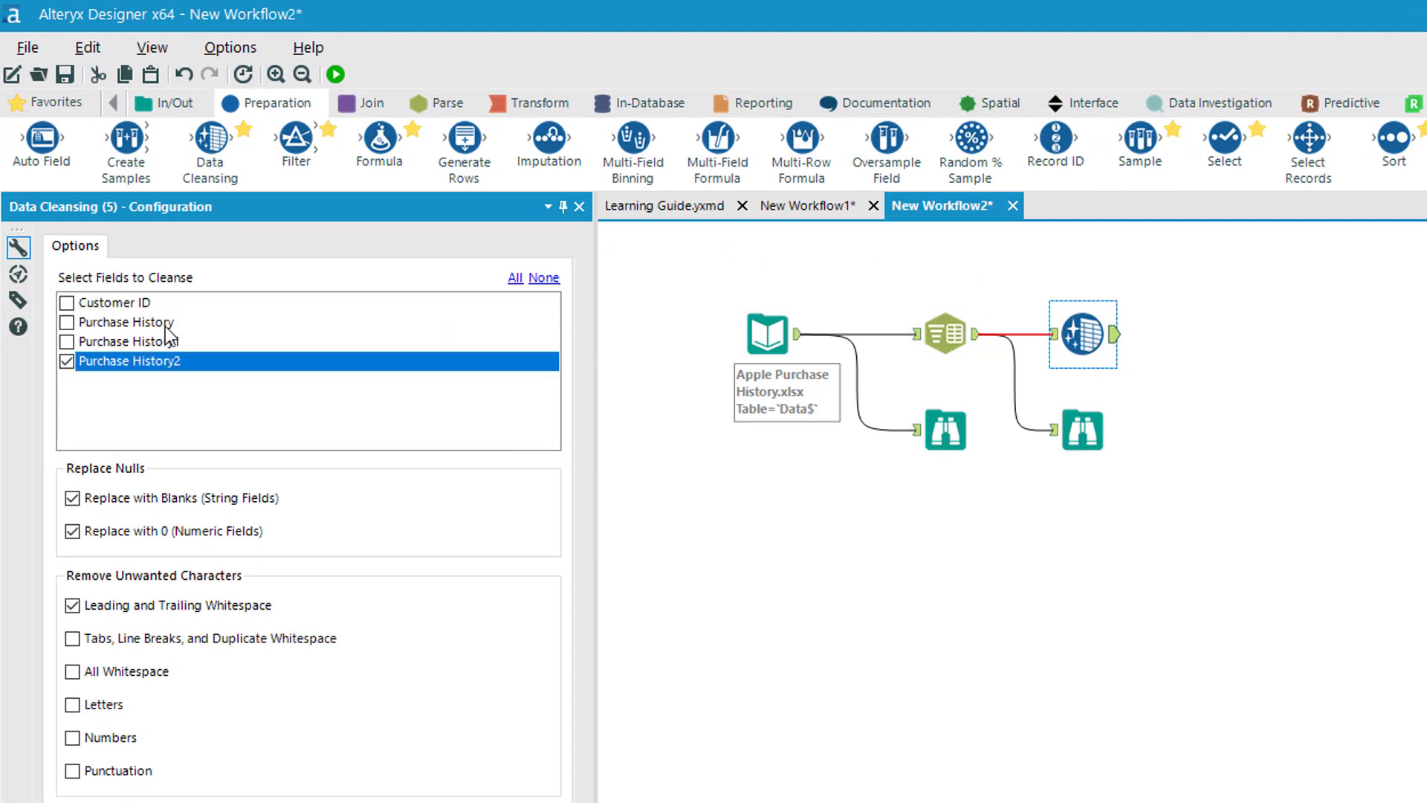
click(72, 498)
click(72, 531)
click(73, 607)
click(74, 607)
Add a Browse after Data Cleansing and run the workflow.
right_click(1082, 334)
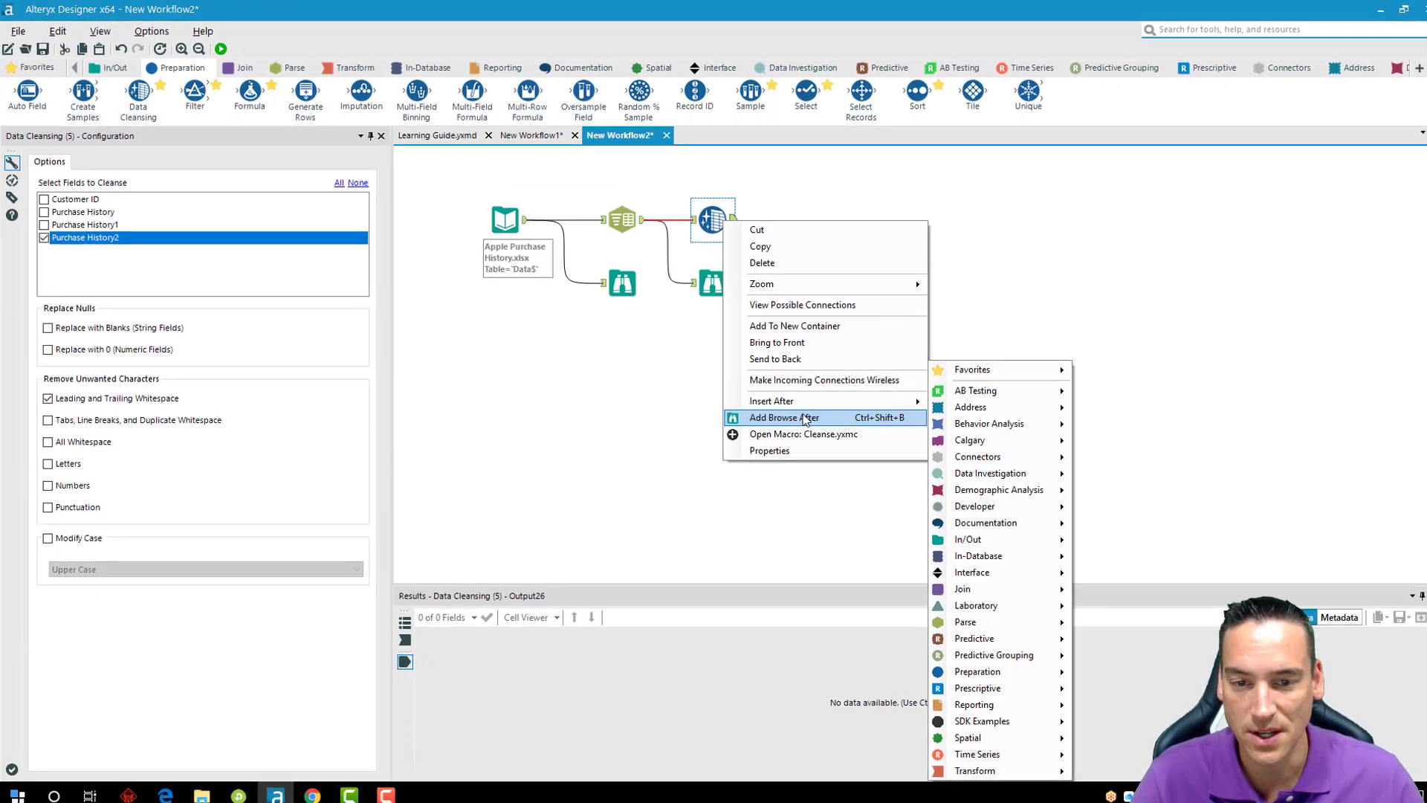
click(805, 418)
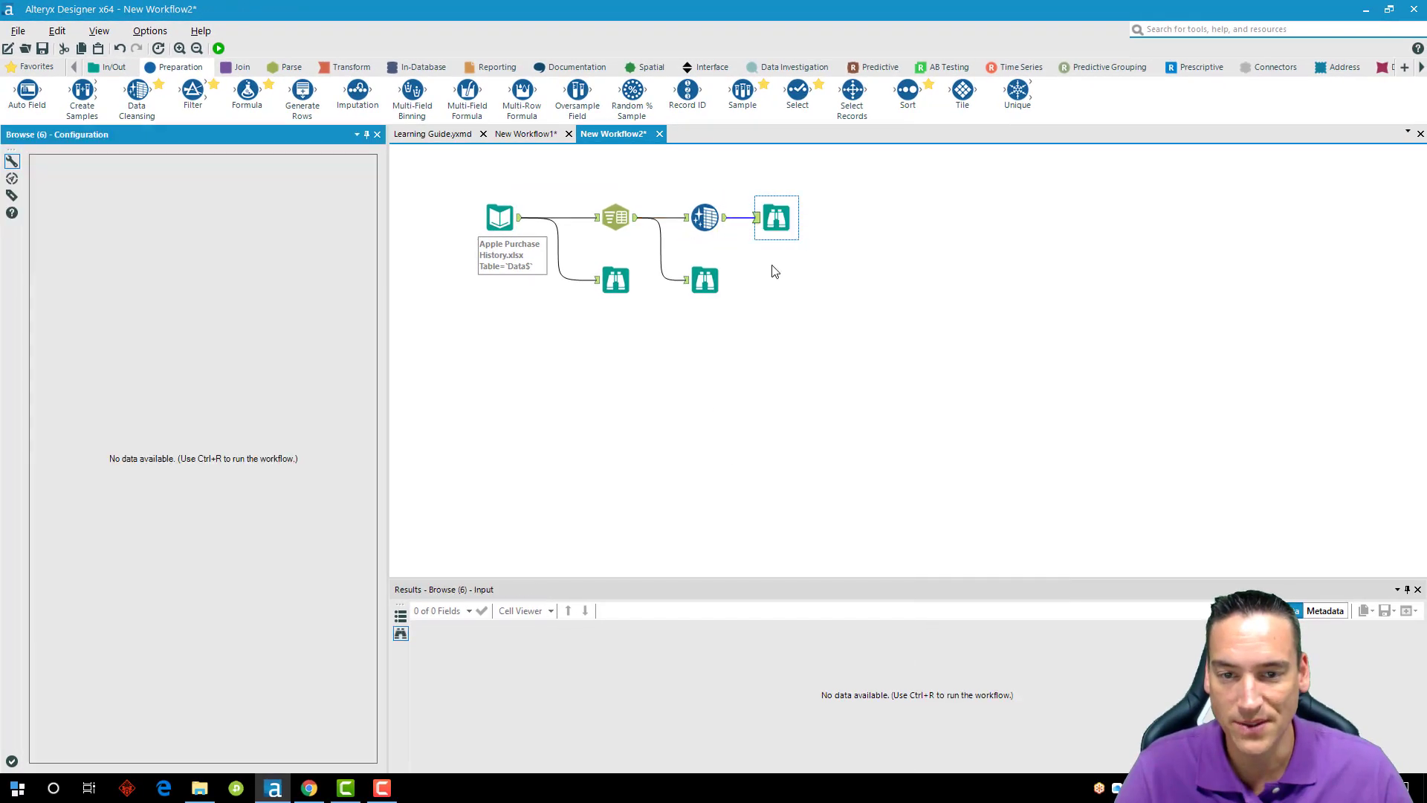
drag(771, 219, 777, 282)
click(852, 253)
key(ctrl+r)
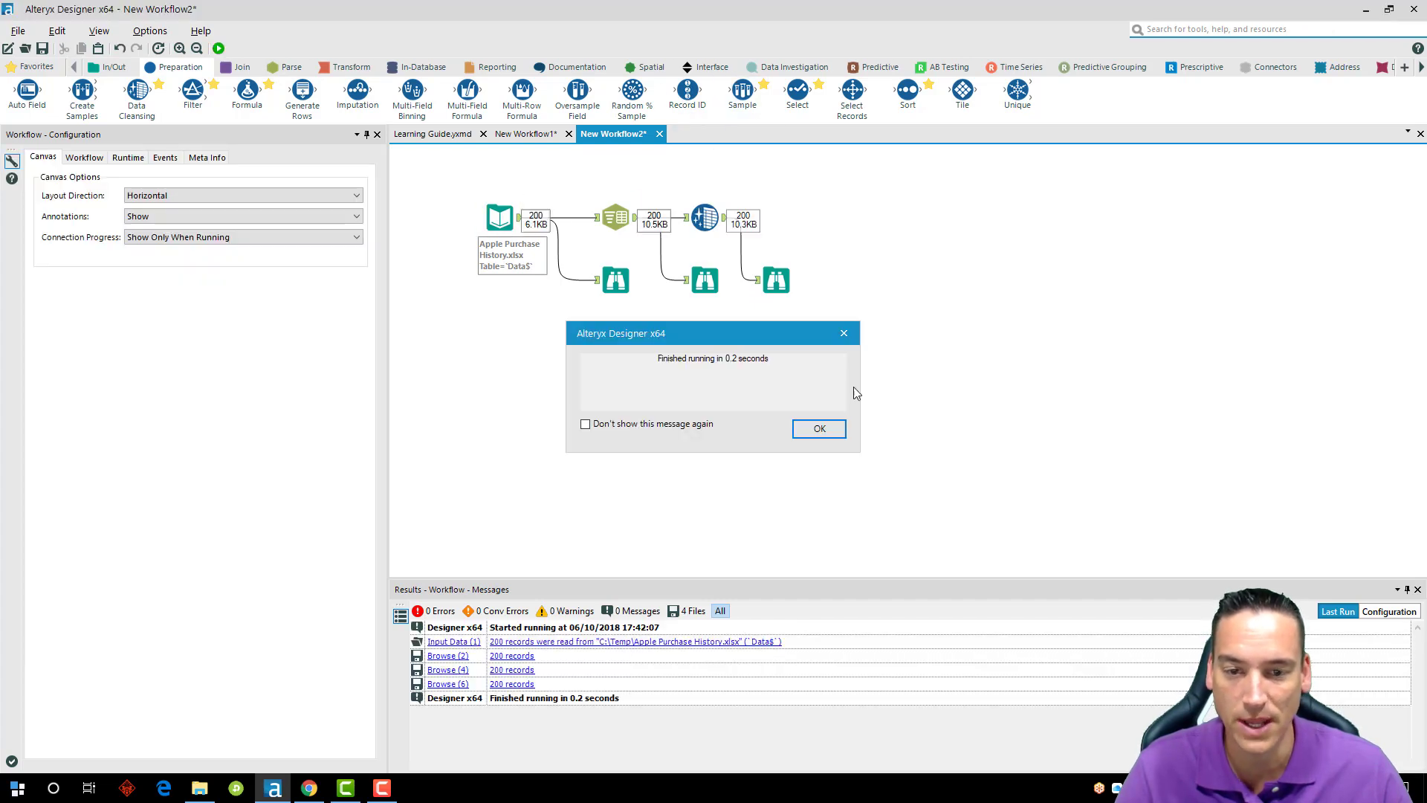
click(818, 425)
Compare cleansed and uncleansed Purchase History2 profiles, confirming no leading spaces remain.
click(965, 142)
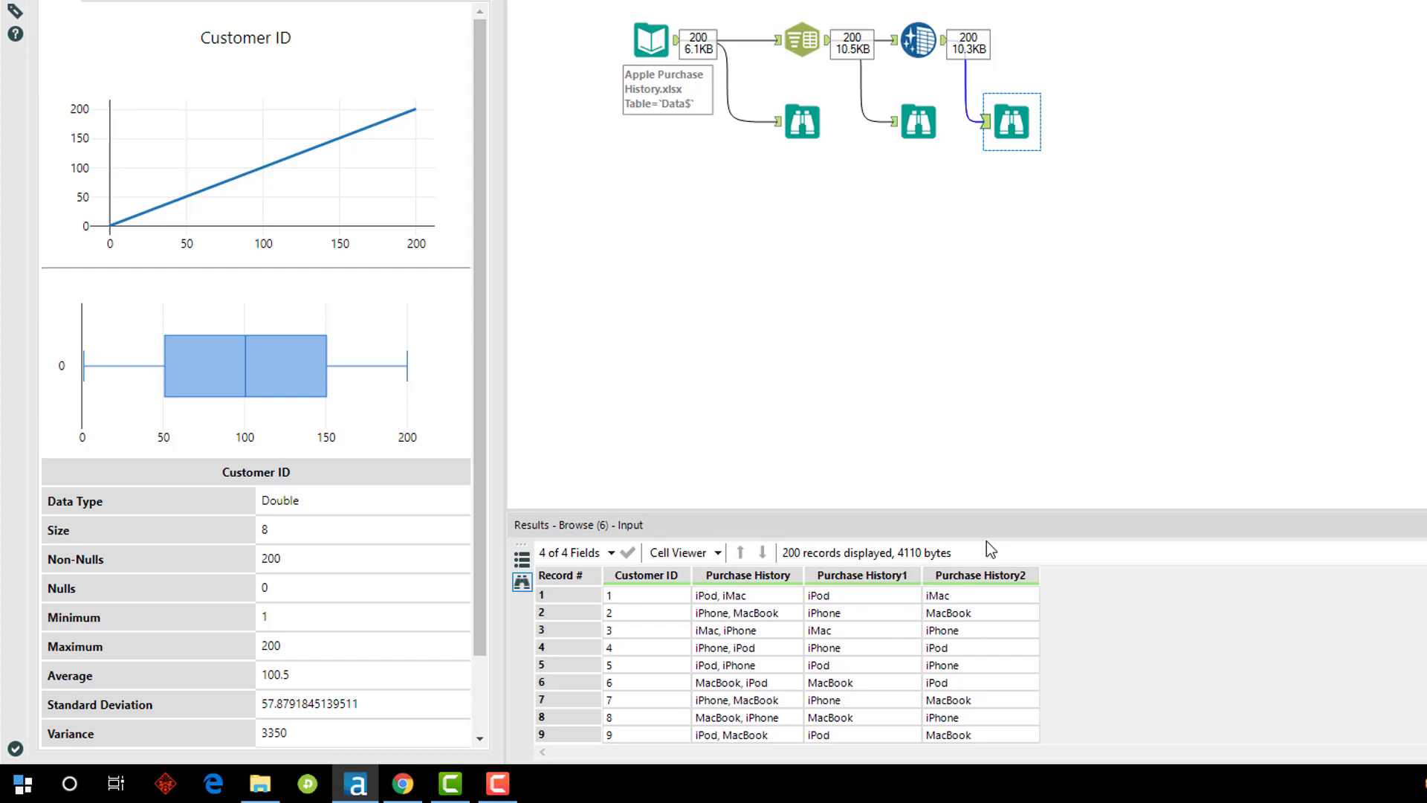
click(985, 591)
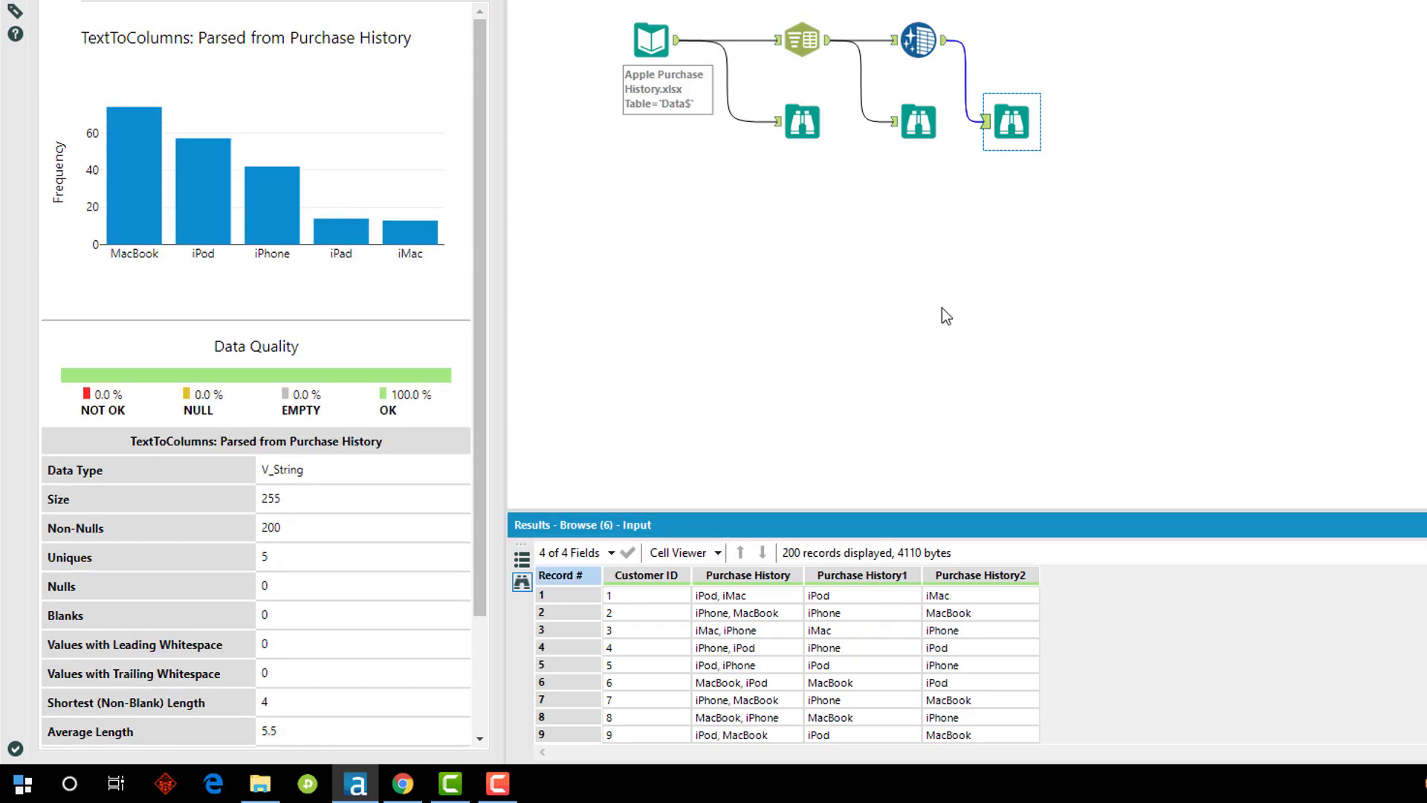
click(918, 121)
click(963, 599)
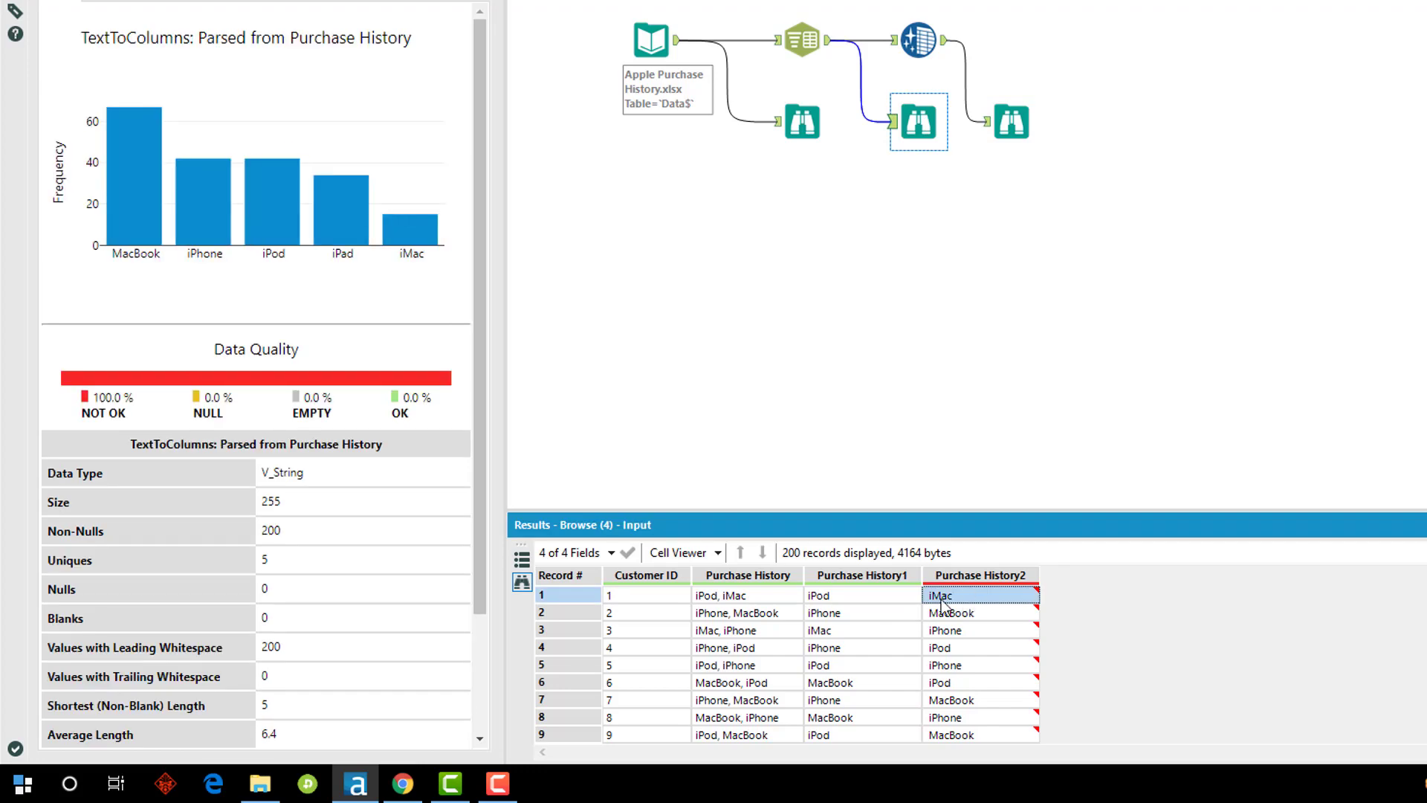
click(1011, 123)
click(1066, 37)
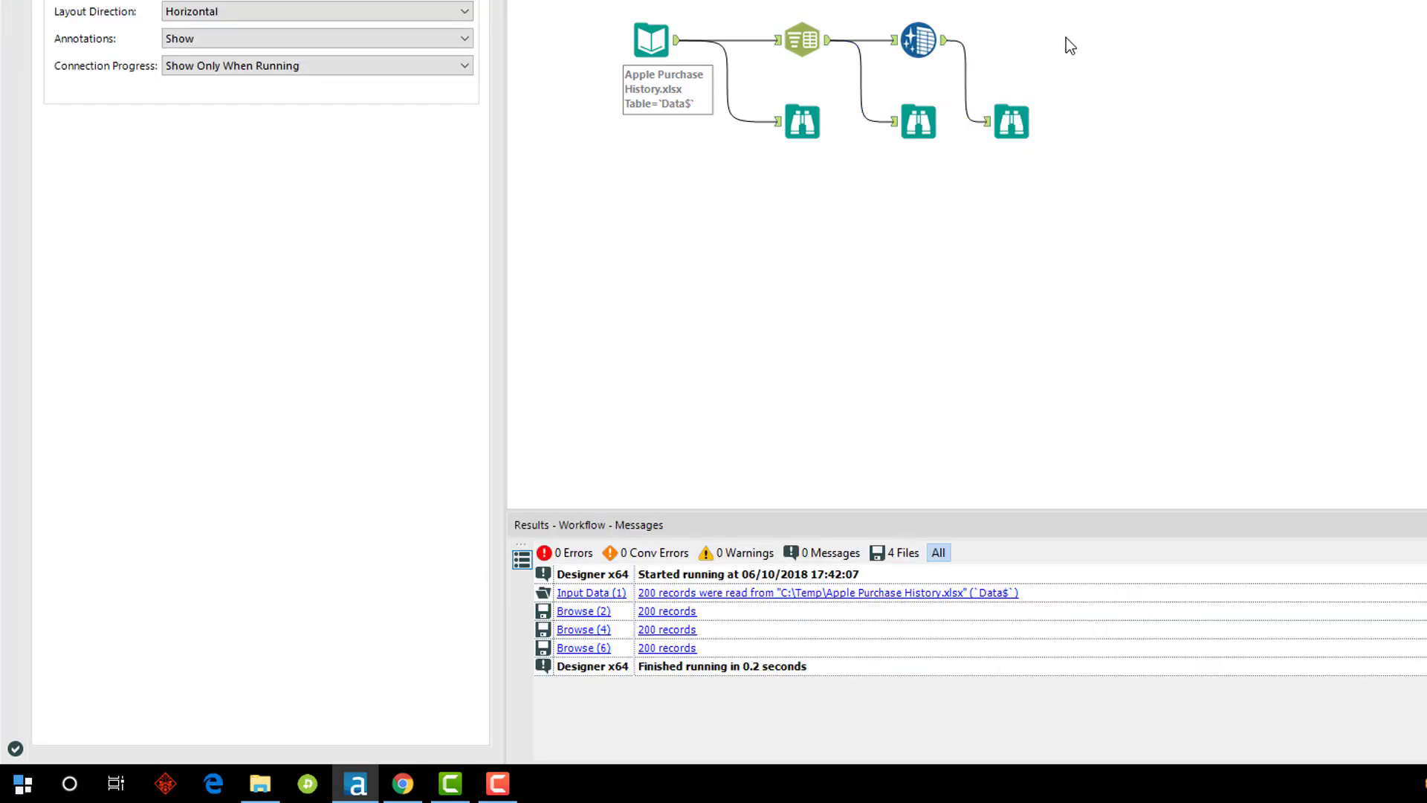
click(1011, 121)
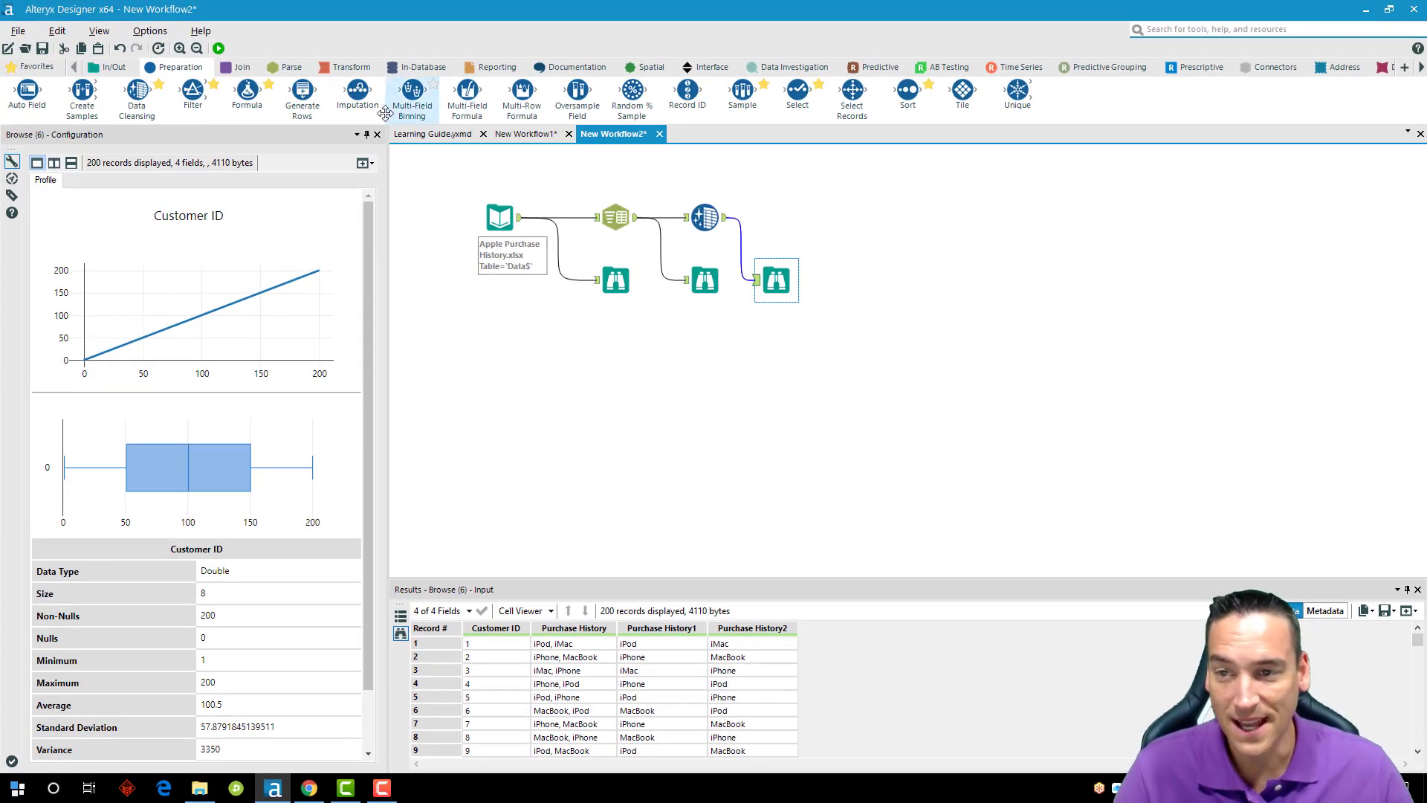
Add a Select tool dropping Purchase History, renaming fields to First Purchase and Second Purchase, and run.
drag(794, 113, 778, 217)
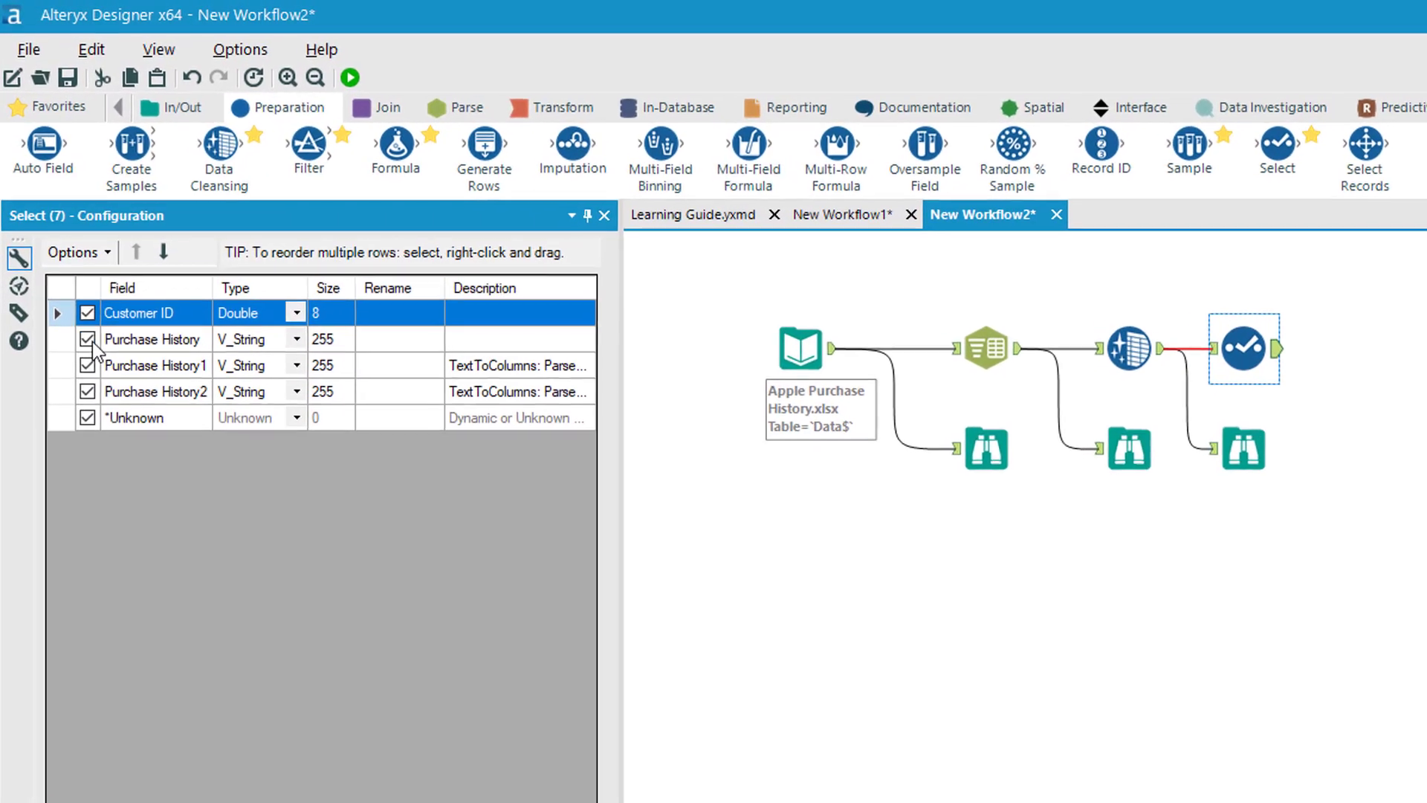
click(55, 212)
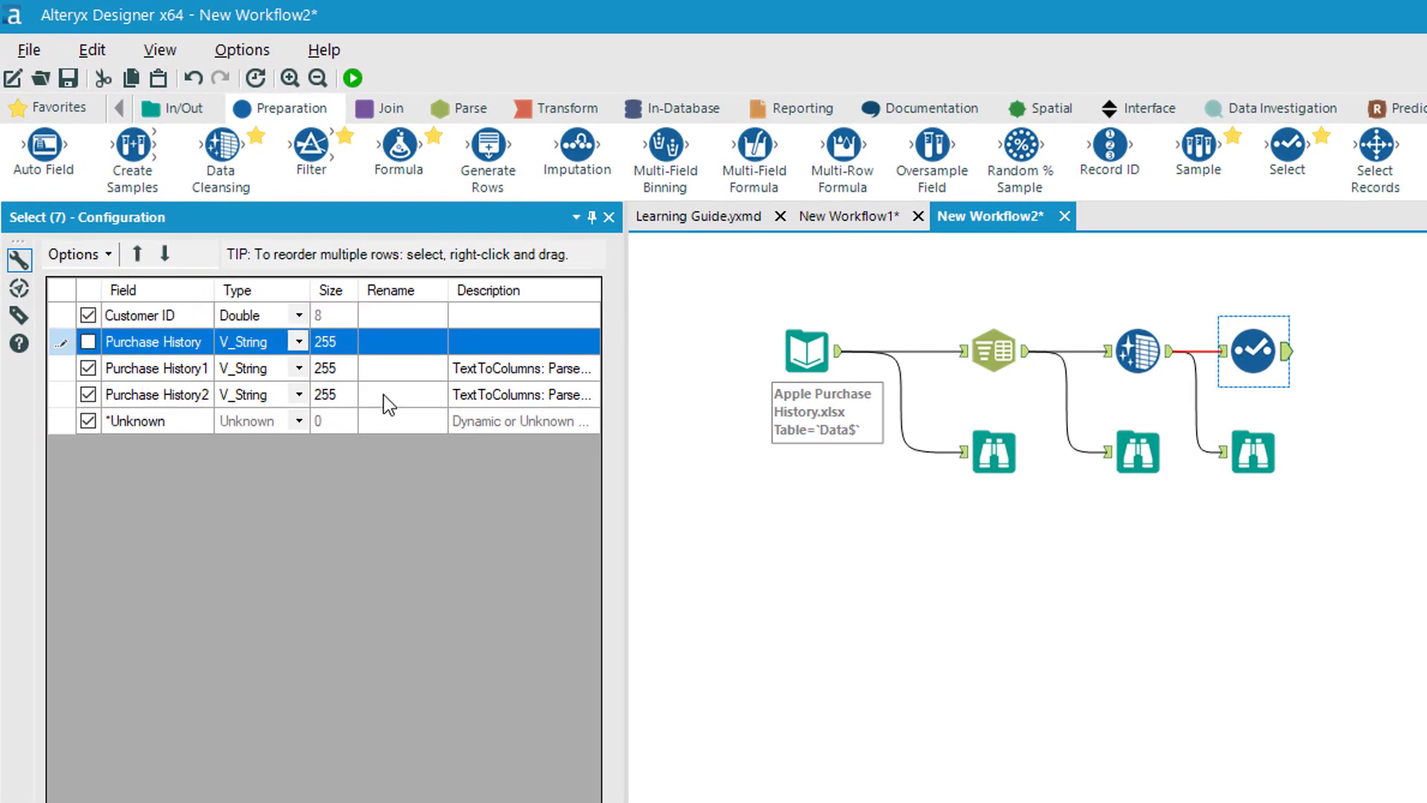
key(Down)
text(Firs)
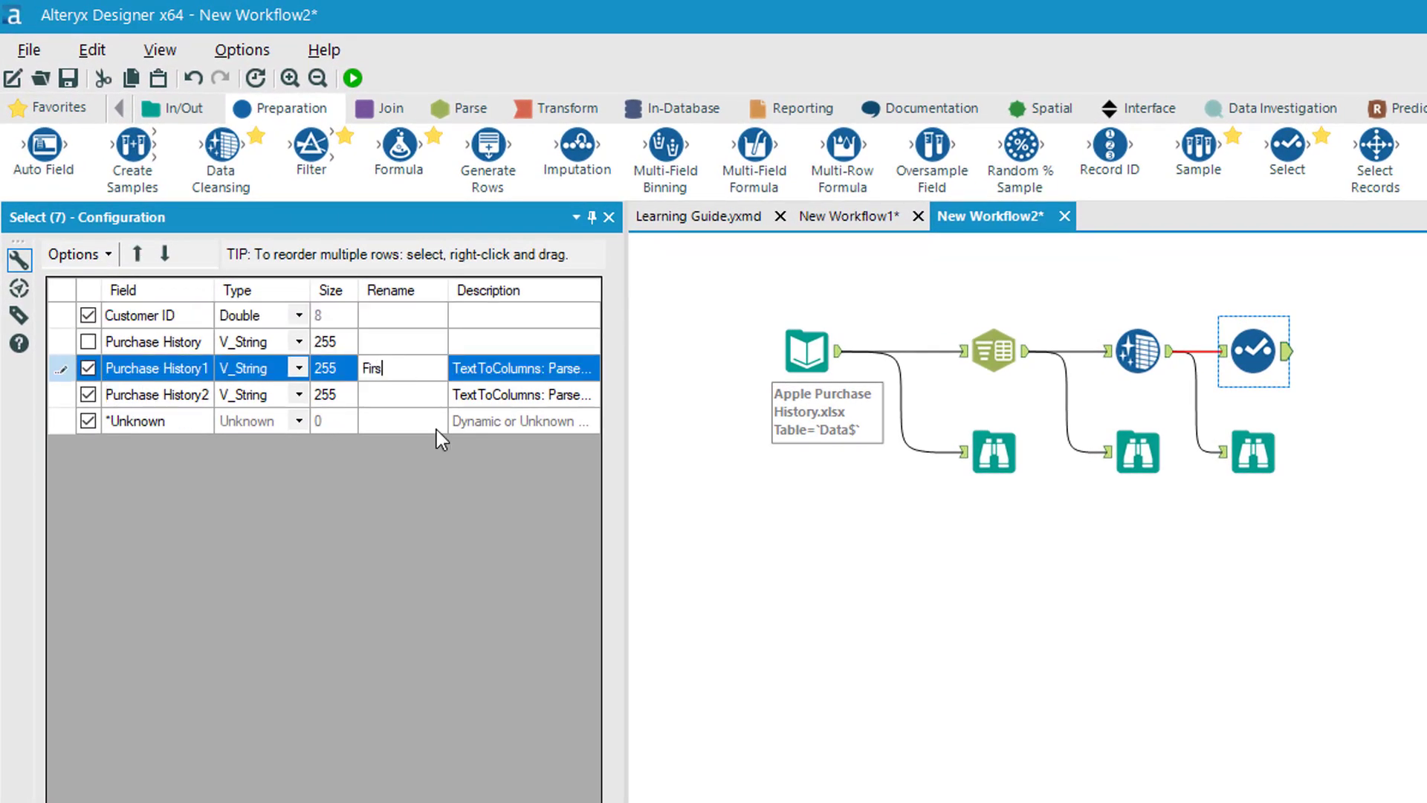
text(t Purchase)
key(Down)
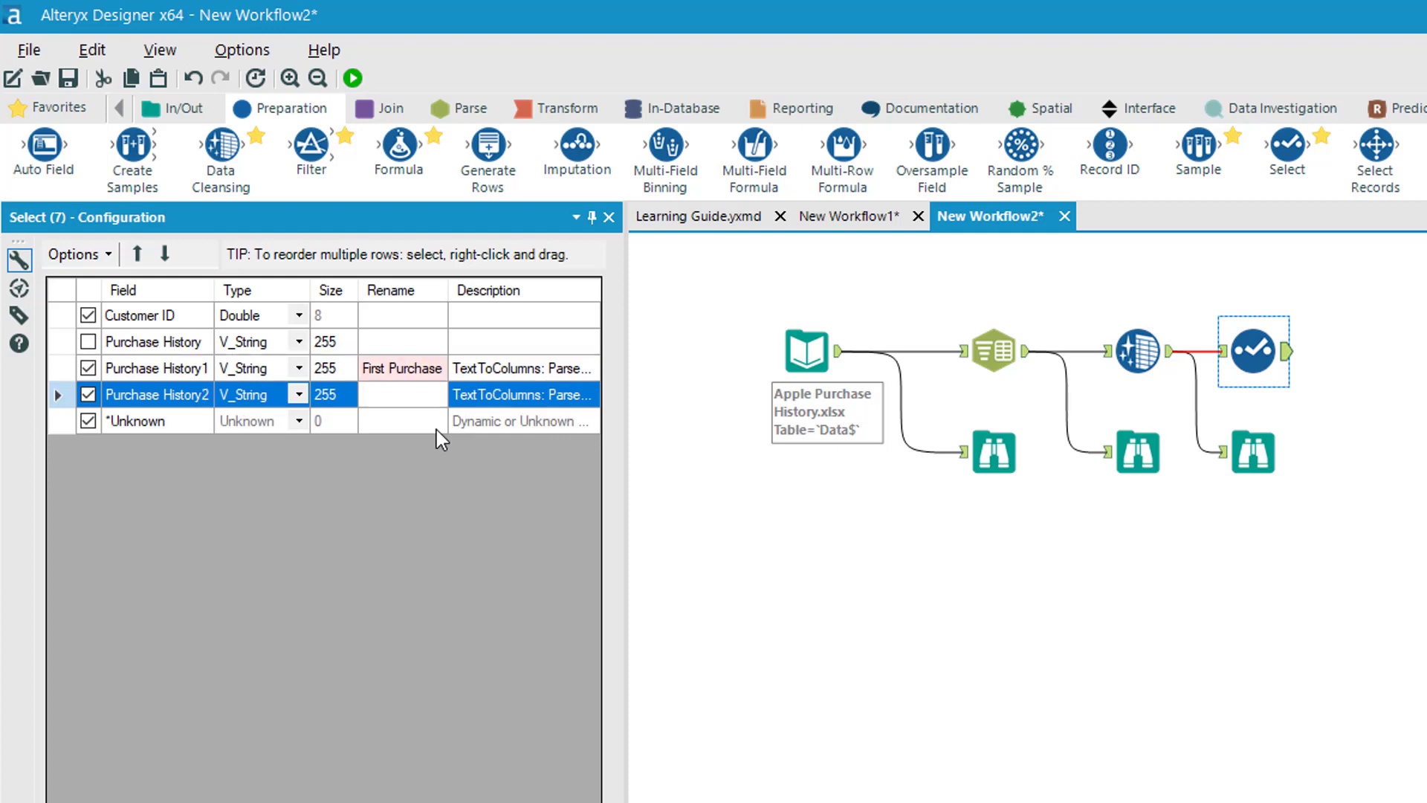
text(Secondf Purchase)
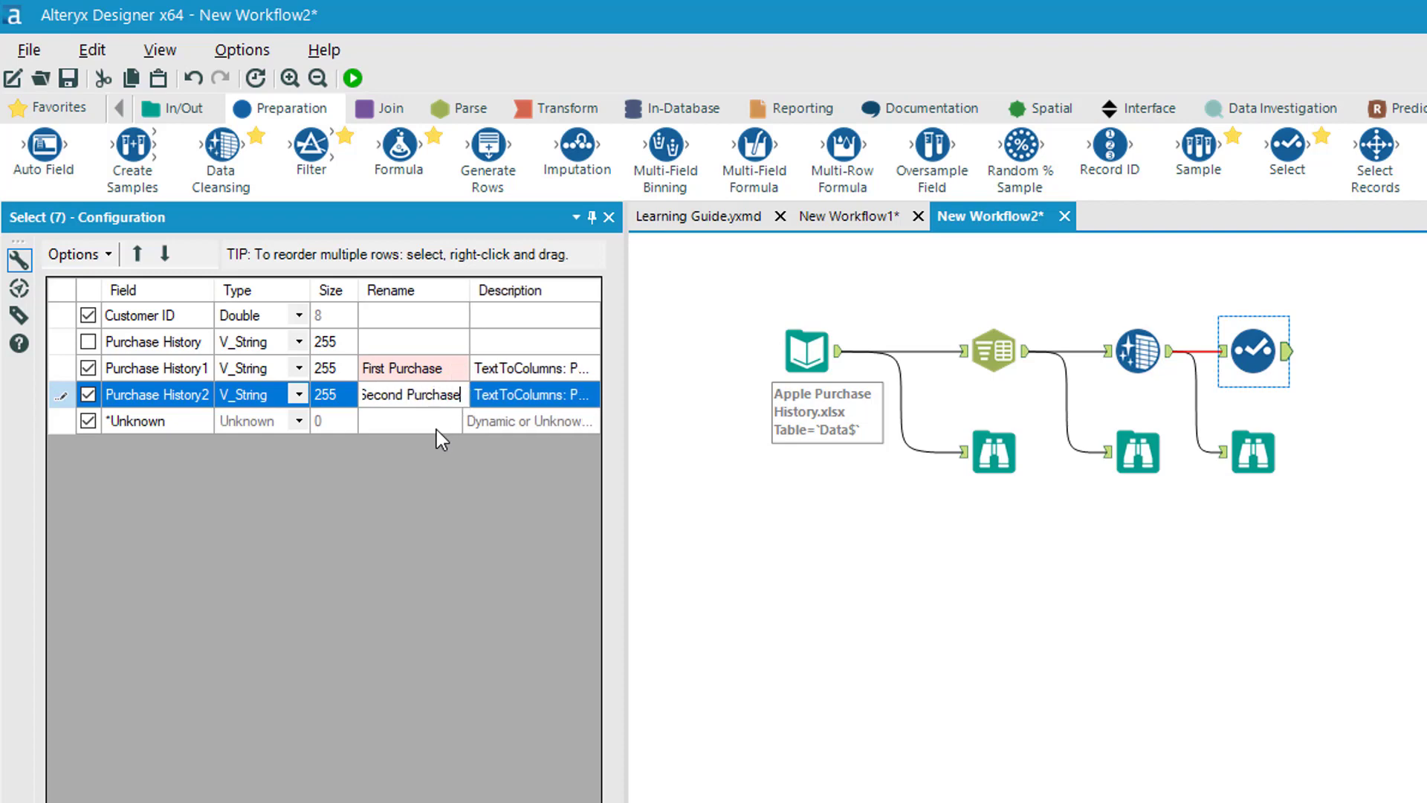
key(Return)
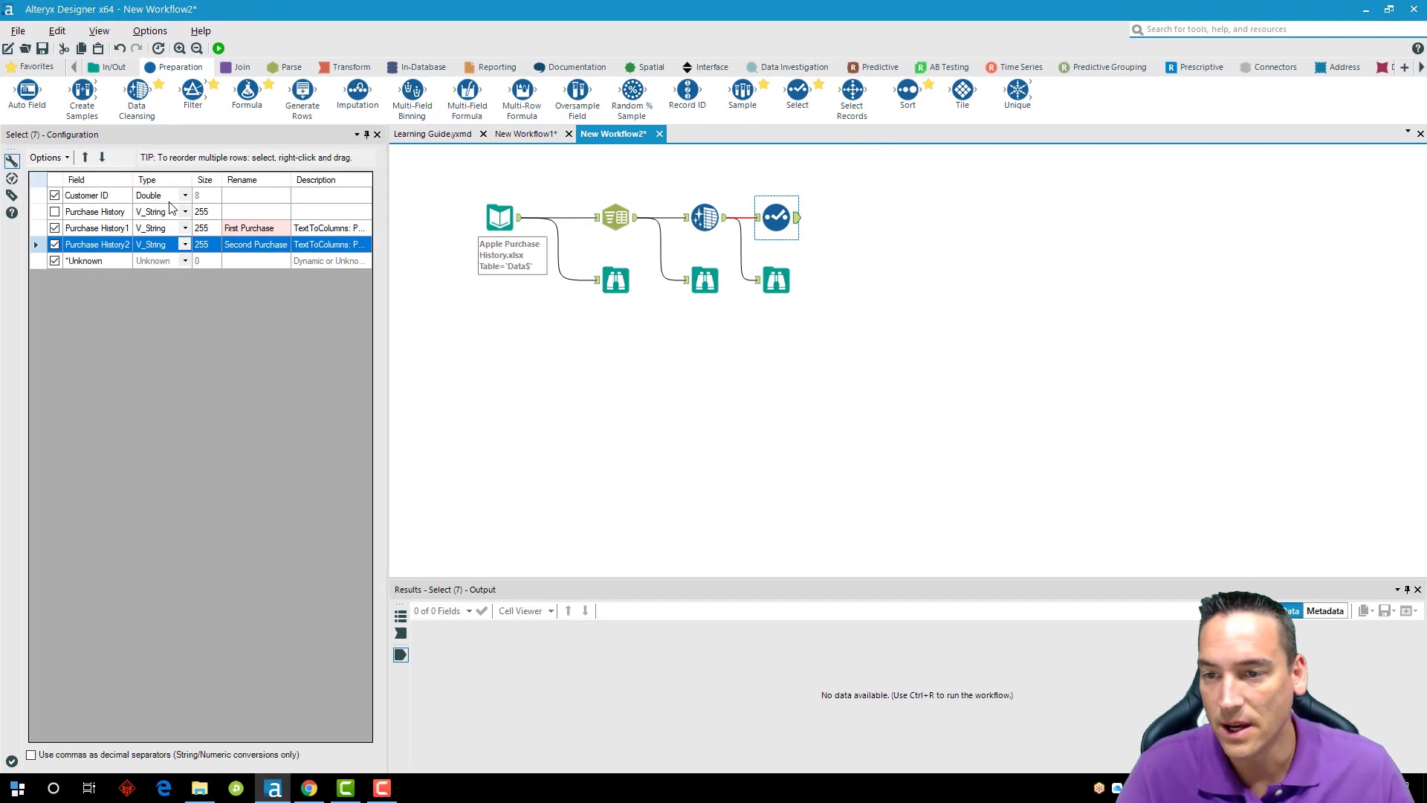
click(218, 48)
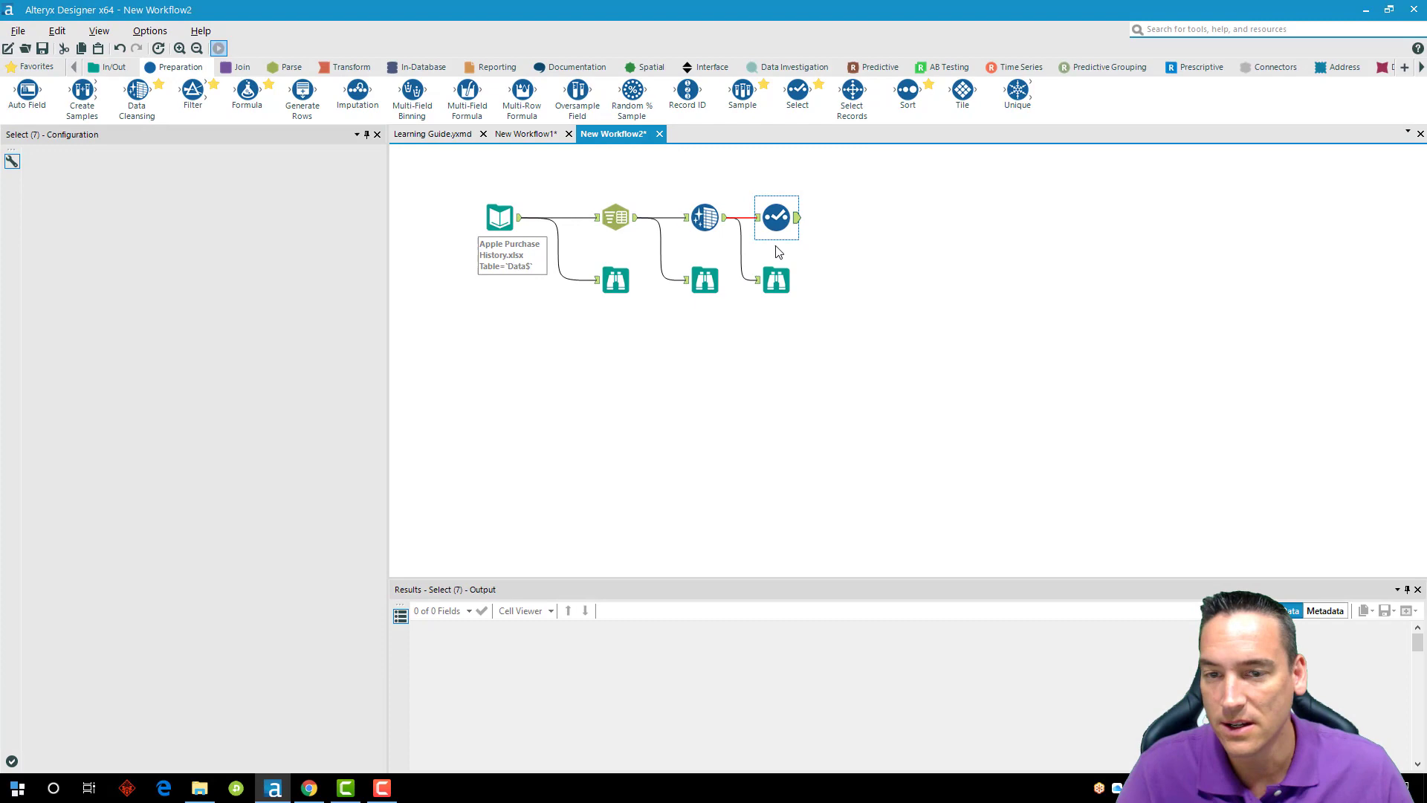
click(832, 436)
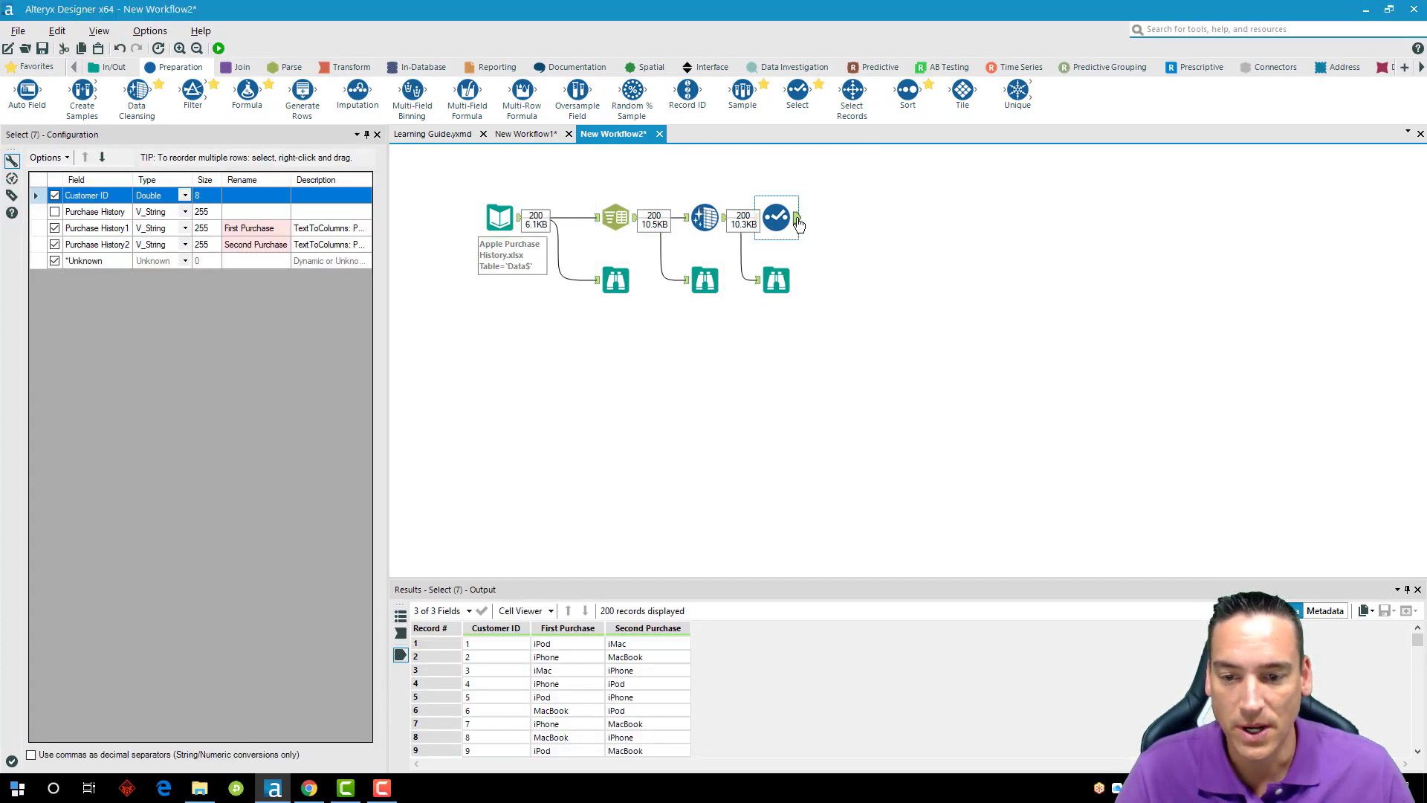